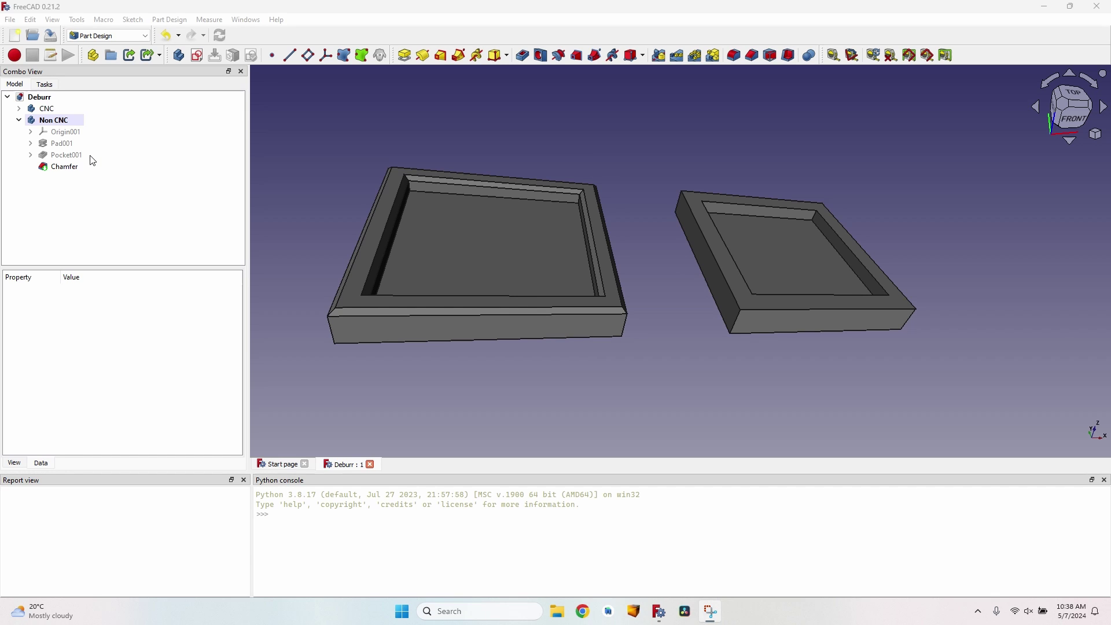
Examine the chamfered tray and the plain tray side by side from several angles
{"action": "scroll", "coordinate": [673, 265], "scroll_direction": "up", "scroll_amount": 2}
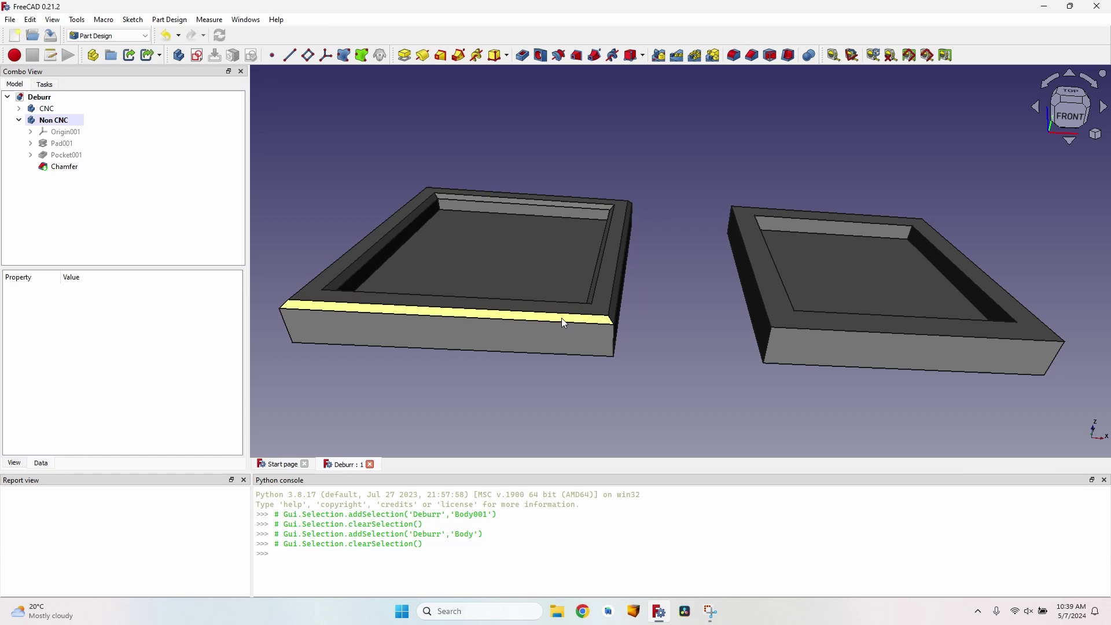
{"action": "scroll", "coordinate": [666, 192], "scroll_direction": "down", "scroll_amount": 3}
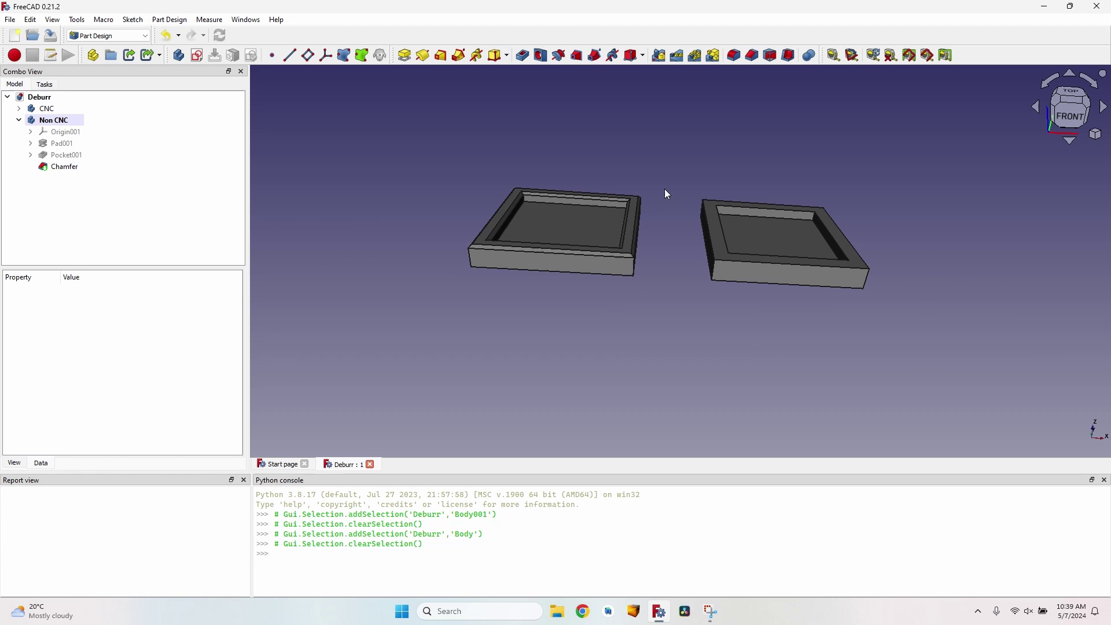
{"action": "scroll", "coordinate": [741, 203], "scroll_direction": "up", "scroll_amount": 3}
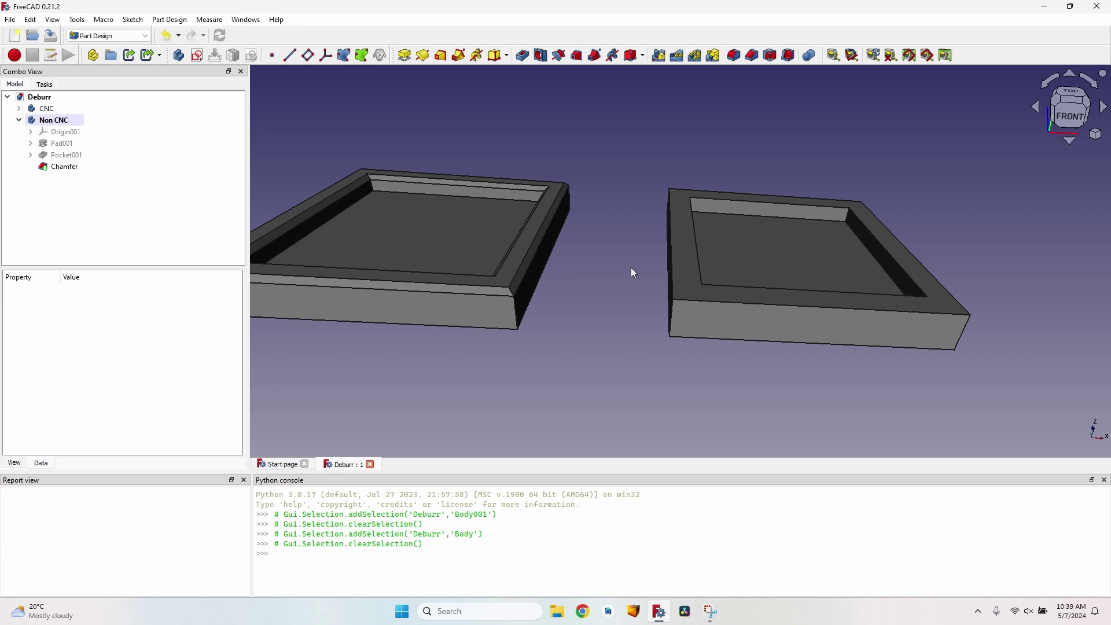
{"action": "middle_click_drag", "start_coordinate": [631, 268], "coordinate": [682, 275]}
{"action": "scroll", "coordinate": [610, 264], "scroll_direction": "down", "scroll_amount": 1}
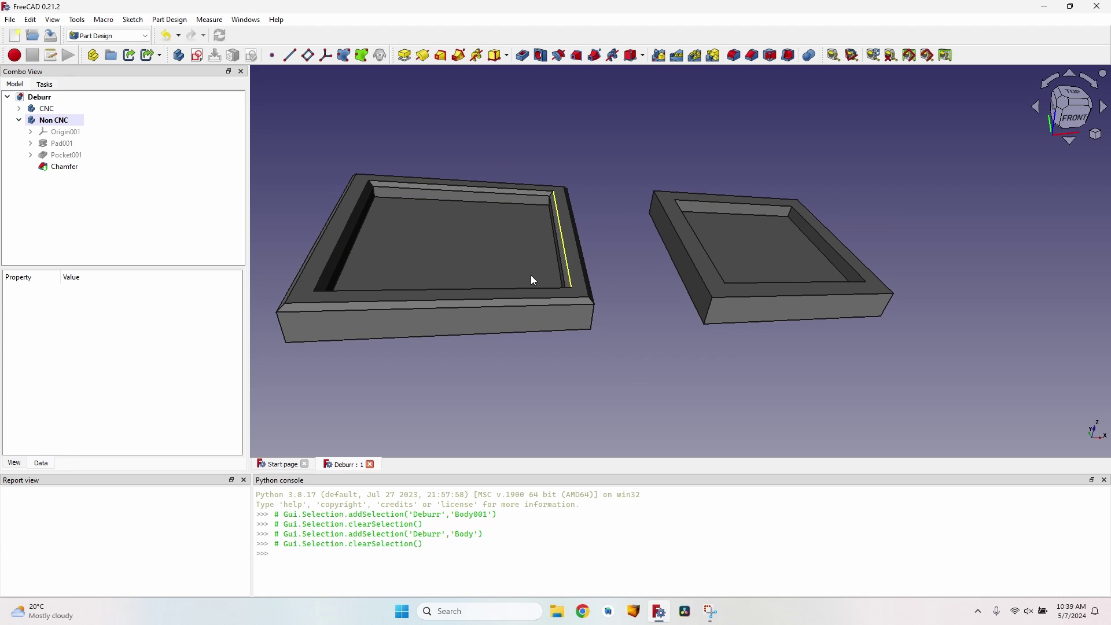
{"action": "scroll", "coordinate": [476, 264], "scroll_direction": "up", "scroll_amount": 1}
{"action": "middle_click_drag", "start_coordinate": [432, 255], "coordinate": [550, 226]}
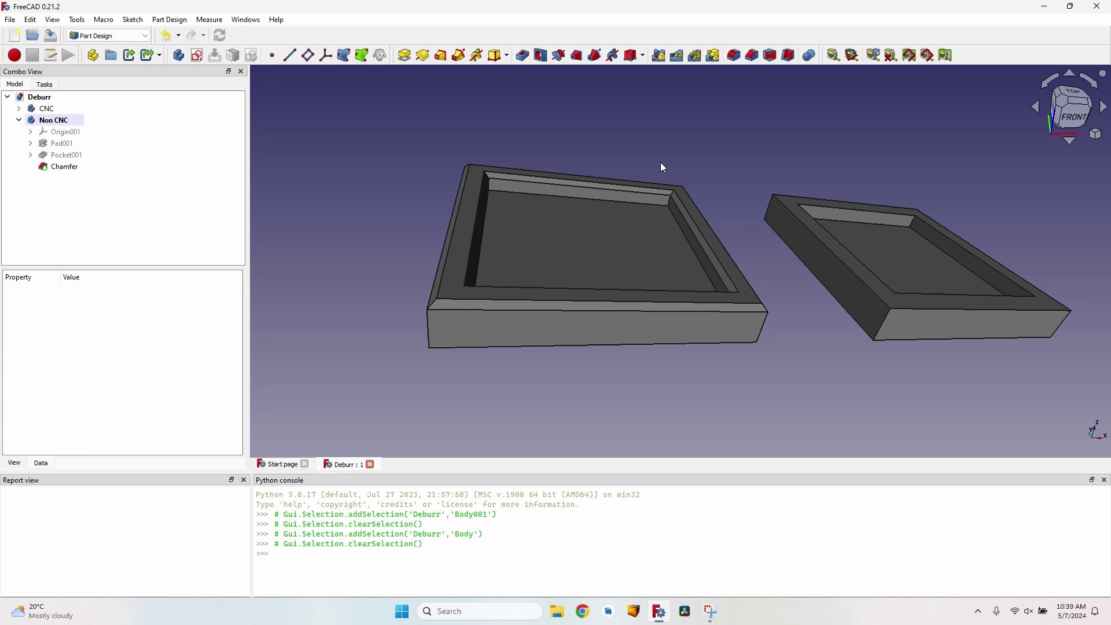
{"action": "middle_click_drag", "start_coordinate": [750, 260], "coordinate": [697, 246]}
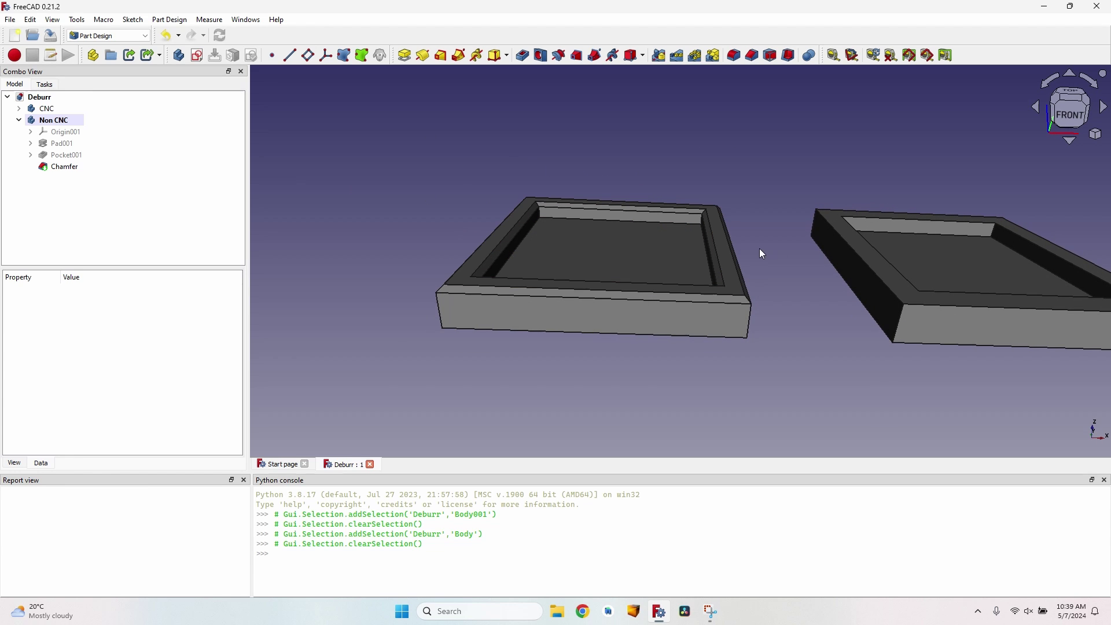
{"action": "middle_click_drag", "start_coordinate": [799, 248], "coordinate": [722, 246]}
{"action": "scroll", "coordinate": [724, 247], "scroll_direction": "up", "scroll_amount": 3}
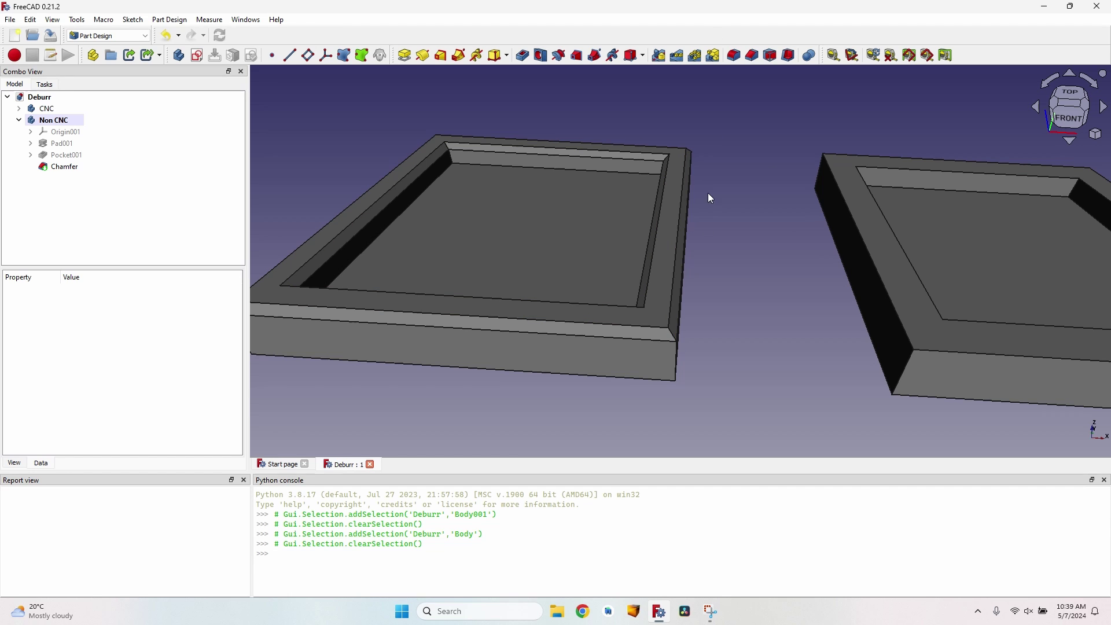
{"action": "middle_click_drag", "start_coordinate": [682, 294], "coordinate": [711, 285]}
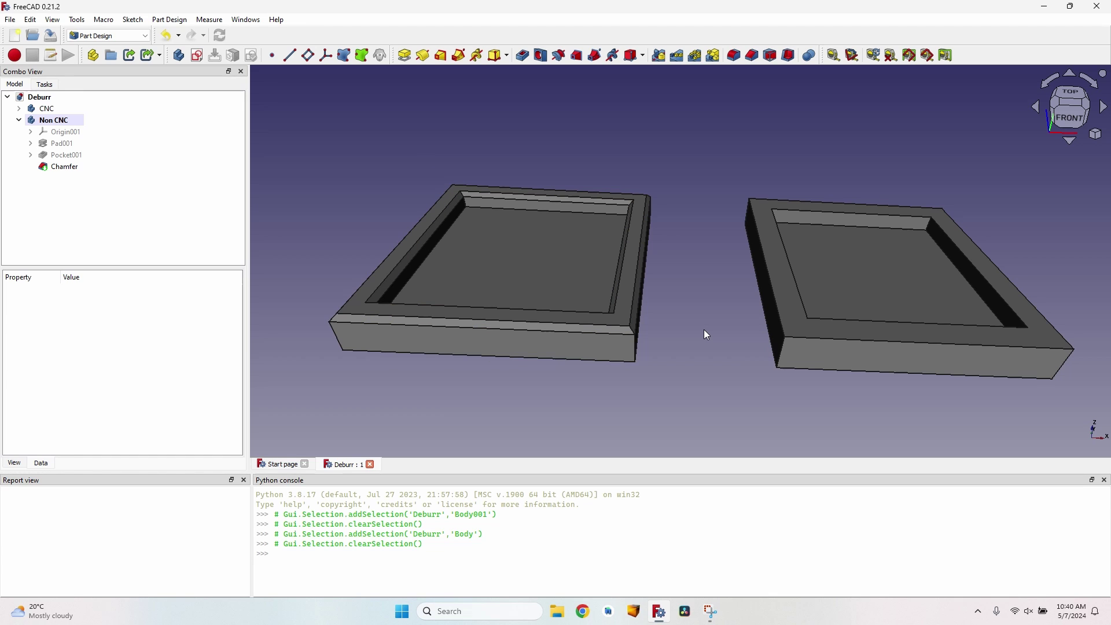
Hide the Non CNC body so only the CNC tray is displayed
{"action": "left_click", "coordinate": [58, 109]}
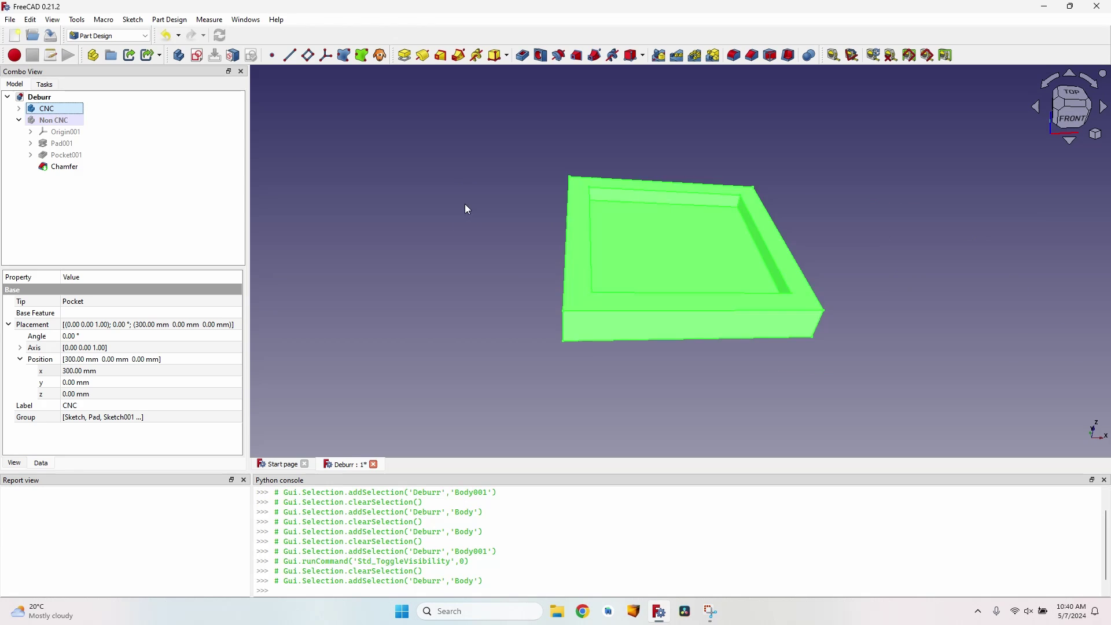
{"action": "left_click", "coordinate": [533, 235]}
{"action": "scroll", "coordinate": [533, 235], "scroll_direction": "up", "scroll_amount": 2}
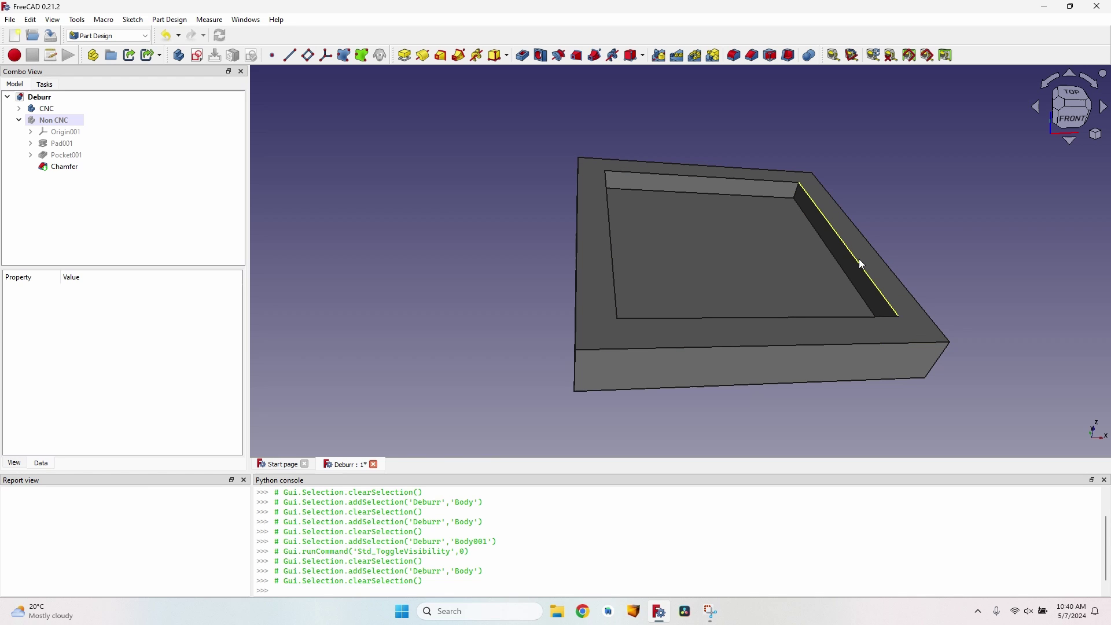
Switch to the Path workbench and create a job for the CNC body using the 6 mm hardwood job template
{"action": "left_click", "coordinate": [41, 108]}
{"action": "left_click", "coordinate": [109, 35]}
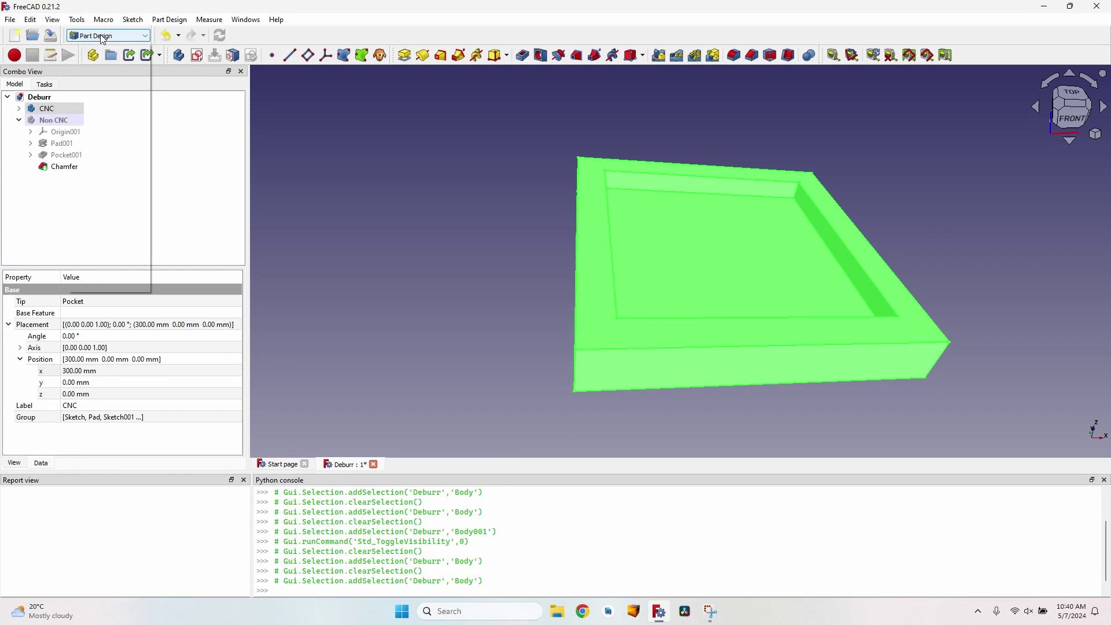
{"action": "left_click", "coordinate": [112, 285]}
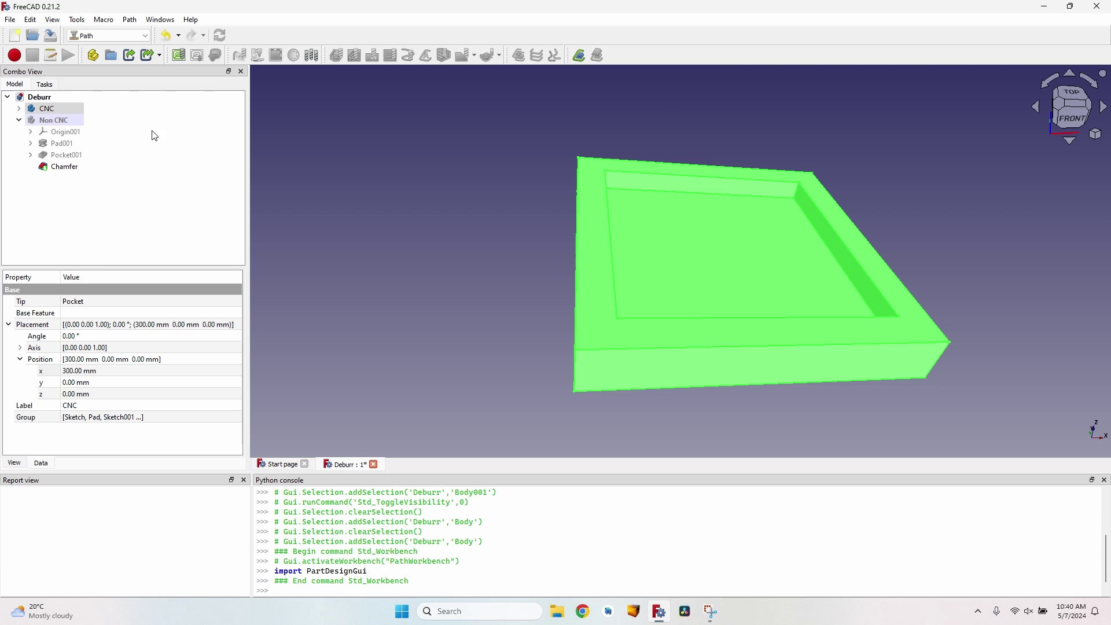
{"action": "left_click", "coordinate": [178, 55]}
{"action": "key", "text": "Return"}
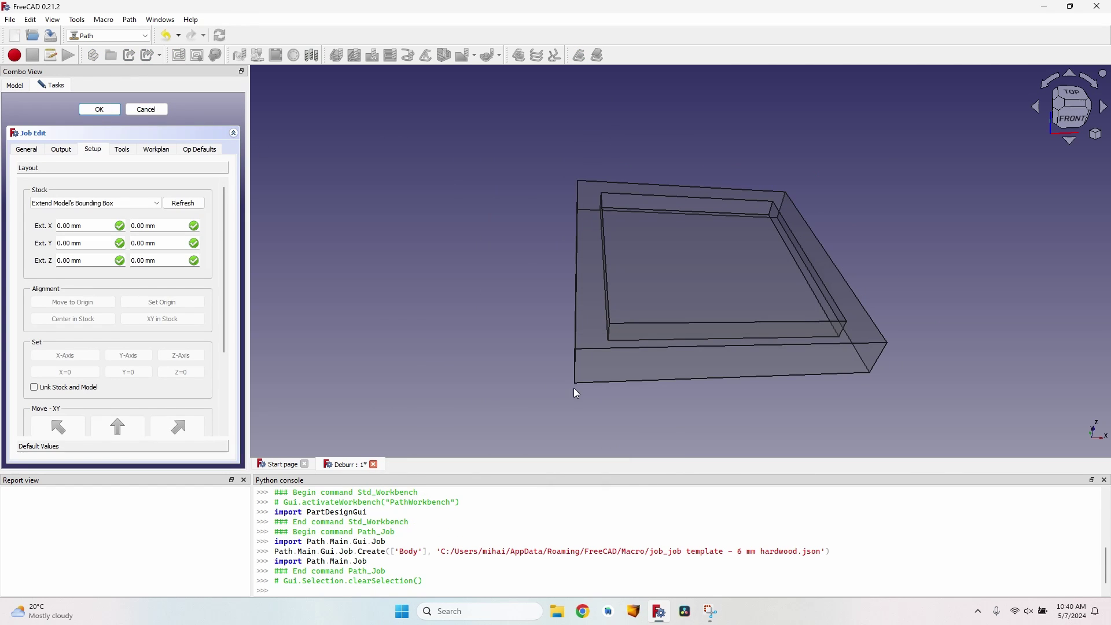
Set the job origin at the tray's lower front-left corner vertex
{"action": "middle_click_drag", "start_coordinate": [576, 390], "coordinate": [358, 331]}
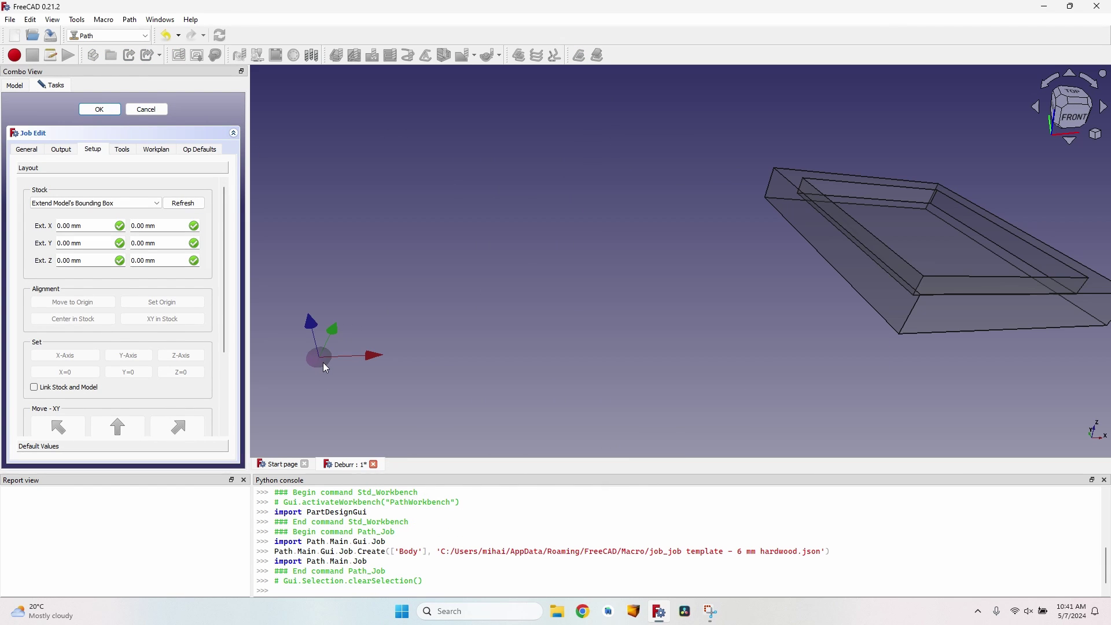
{"action": "middle_click_drag", "start_coordinate": [984, 238], "coordinate": [776, 264]}
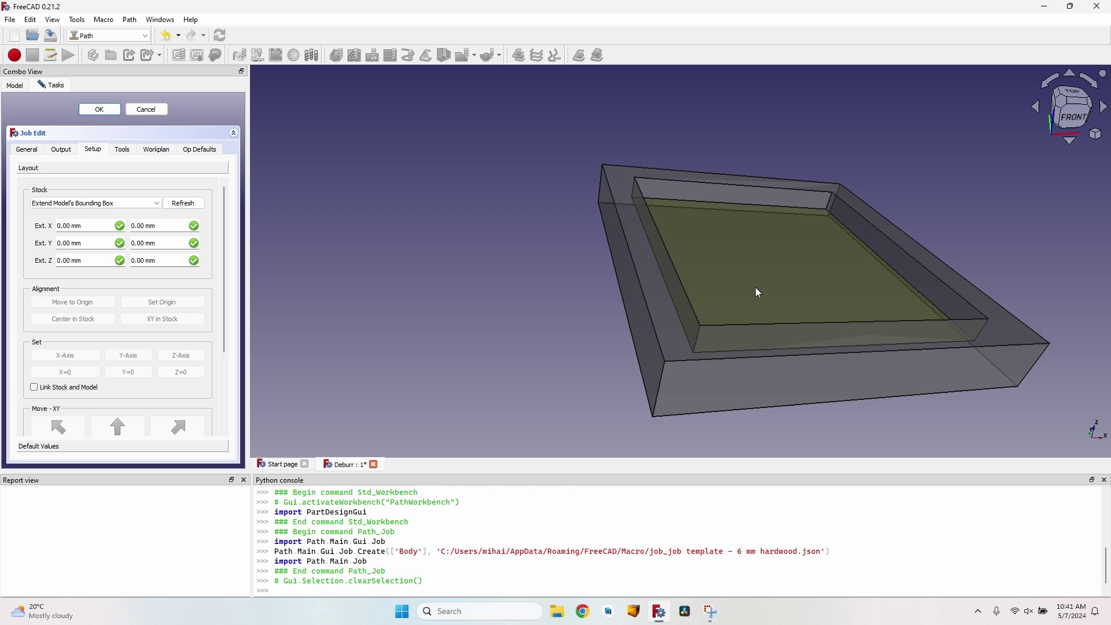
{"action": "scroll", "coordinate": [756, 287], "scroll_direction": "up", "scroll_amount": 2}
{"action": "left_click", "coordinate": [653, 416]}
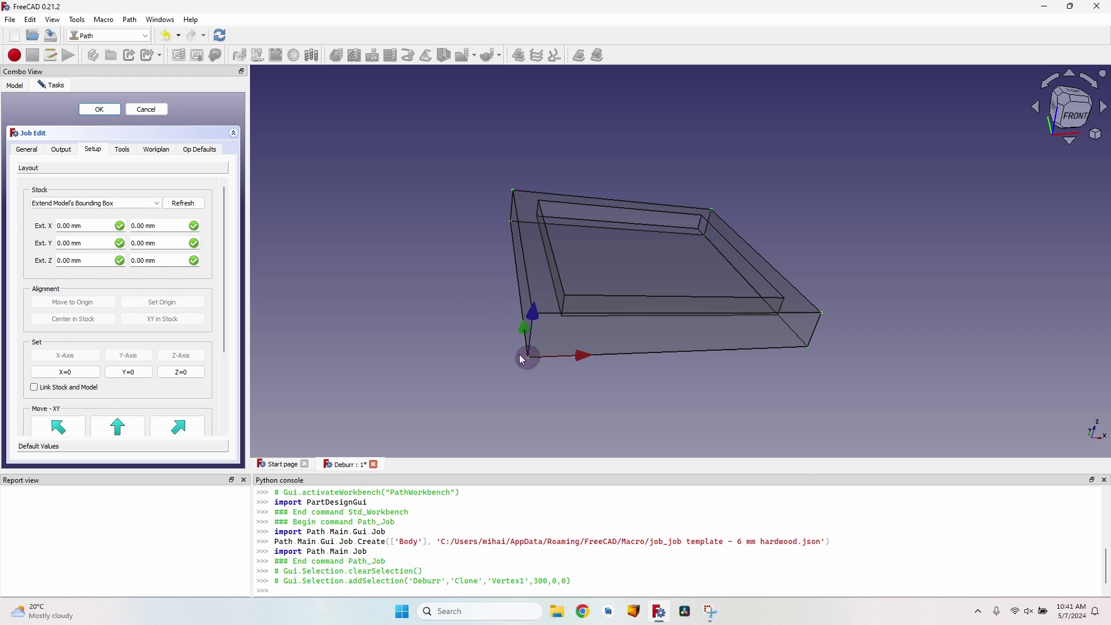
Add the tool bit 45degree_chamfer.fctb to the job's tools
{"action": "left_click", "coordinate": [122, 152]}
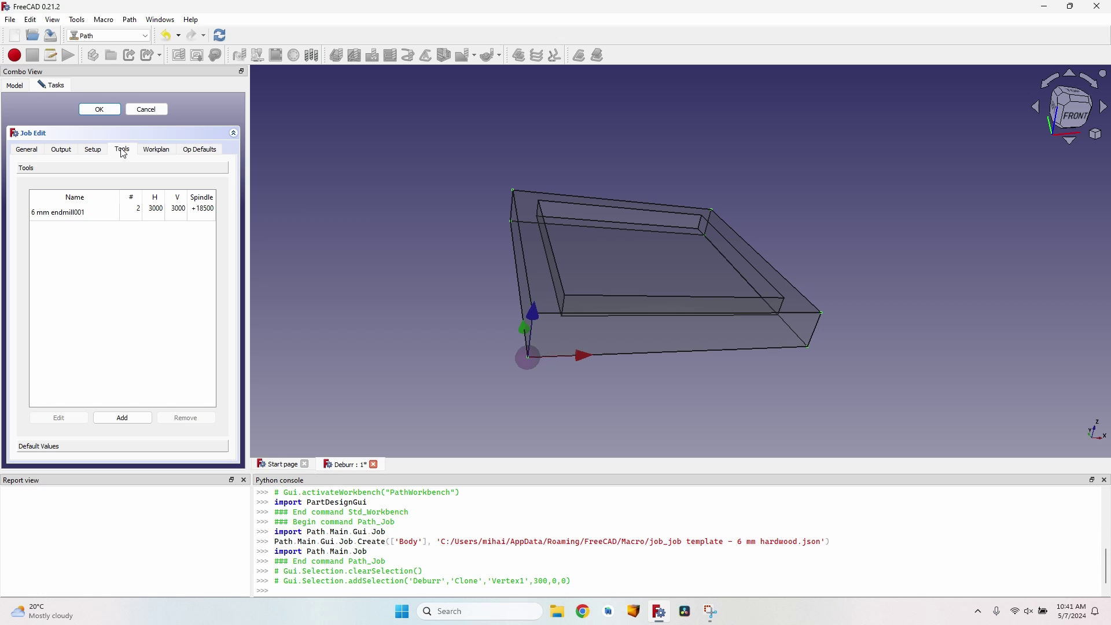
{"action": "left_click", "coordinate": [123, 418]}
{"action": "scroll", "coordinate": [401, 376], "scroll_direction": "down", "scroll_amount": 2}
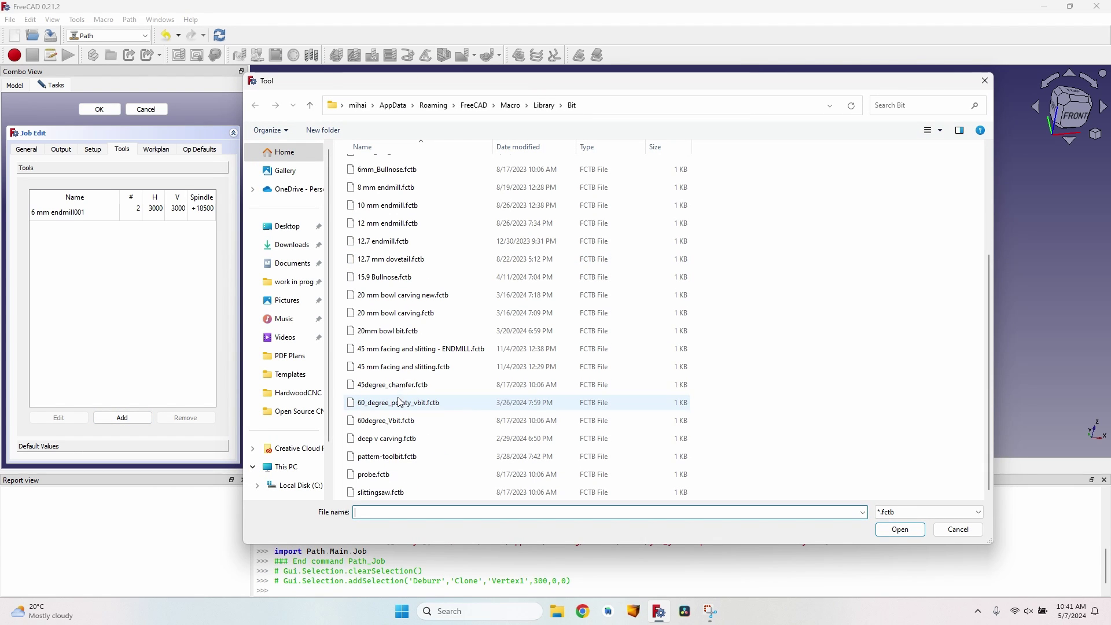
{"action": "double_click", "coordinate": [413, 386]}
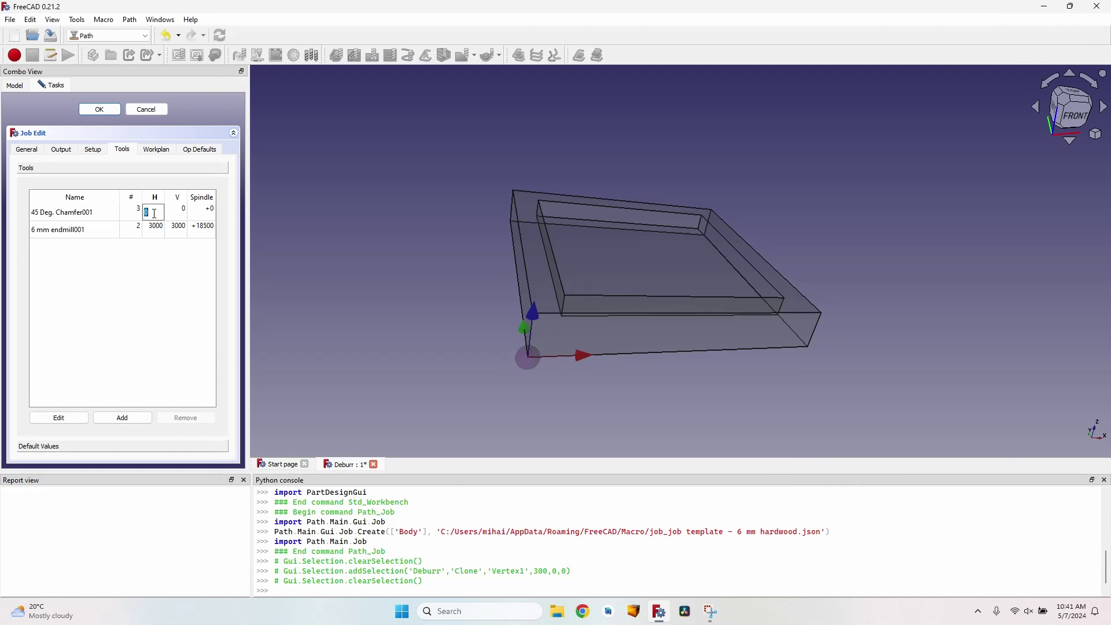
Give the 45 Deg. Chamfer tool horizontal and vertical feeds of 2500 and a spindle speed of 18500, and accept the job
{"action": "type", "text": "2500"}
{"action": "key", "text": "Tab"}
{"action": "type", "text": "250"}
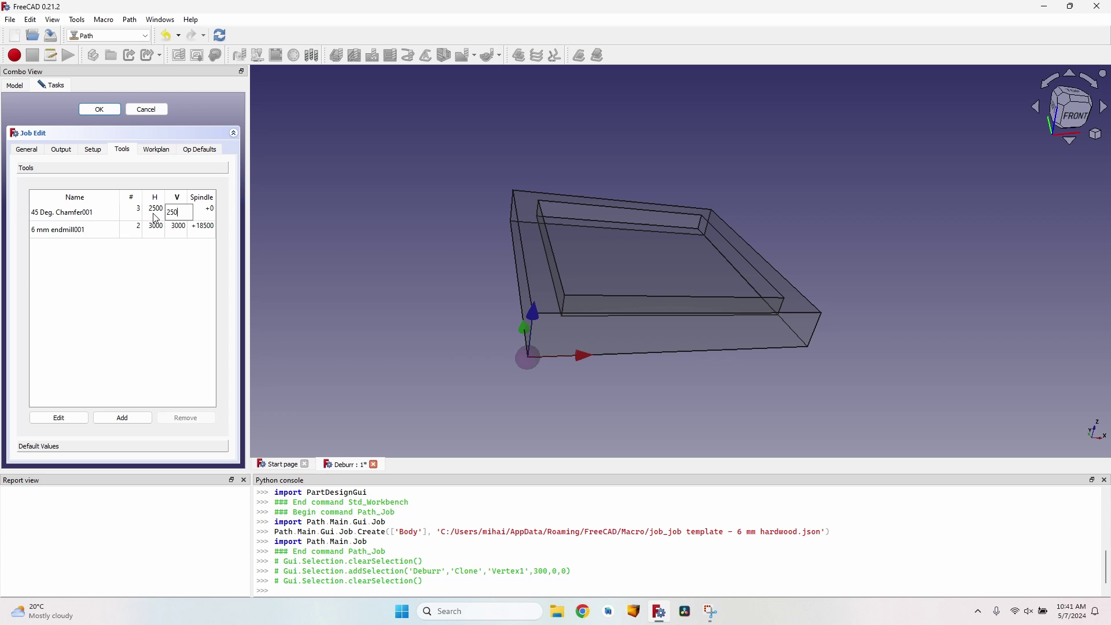
{"action": "type", "text": "0"}
{"action": "key", "text": "Tab"}
{"action": "type", "text": "18500"}
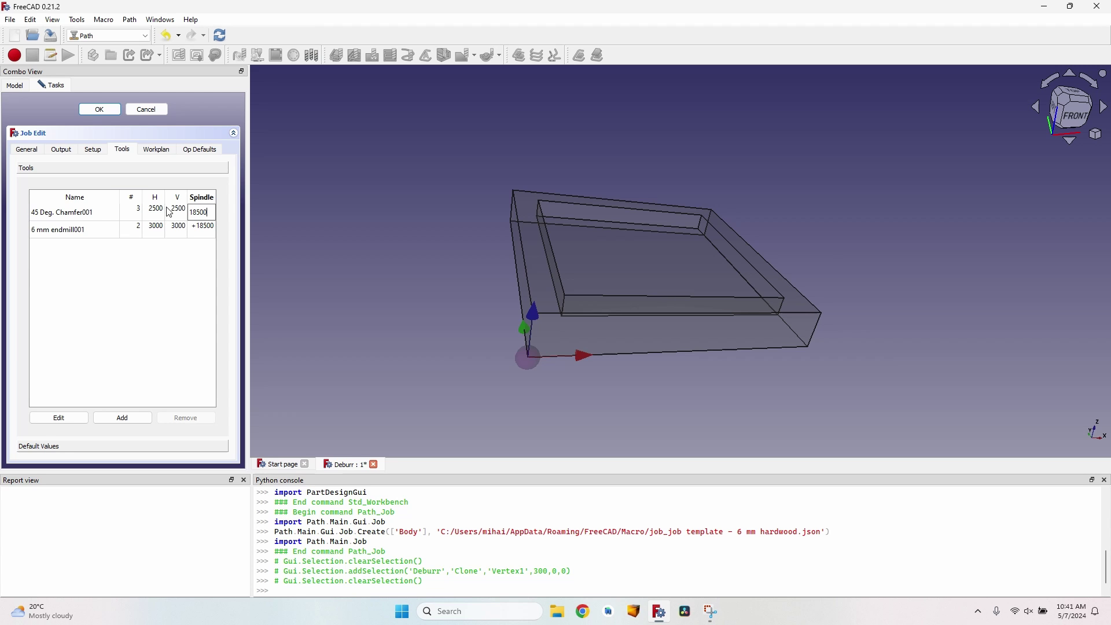
{"action": "key", "text": "Return"}
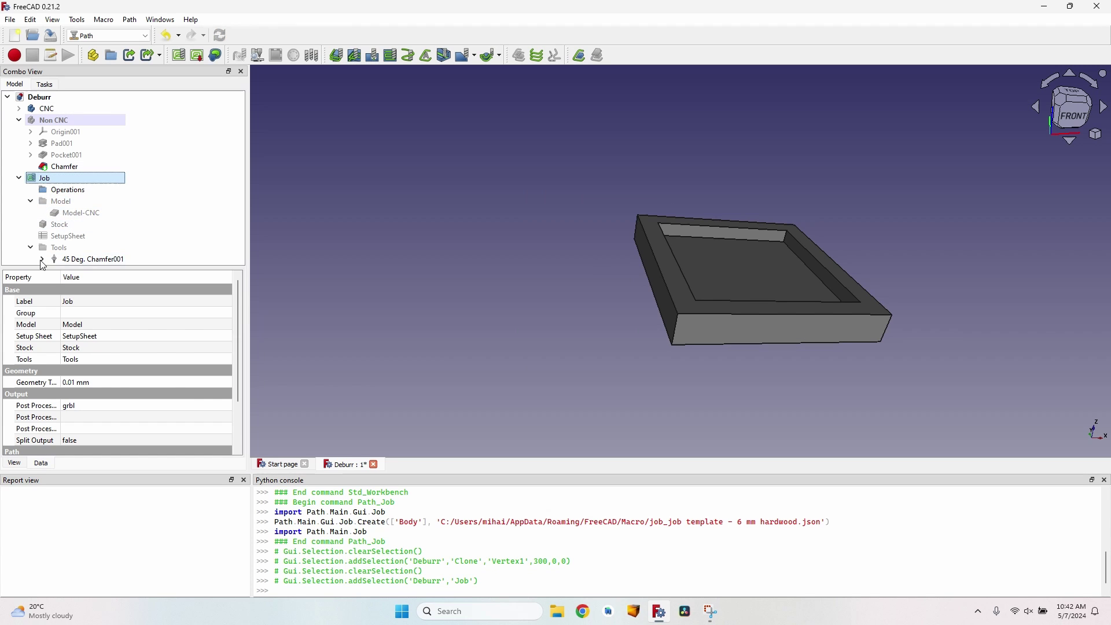
Display the job's 45 Deg. Chamfer tool bit in the 3D view and inspect its shape
{"action": "left_click", "coordinate": [42, 259]}
{"action": "left_click", "coordinate": [90, 248]}
{"action": "left_click", "coordinate": [107, 262]}
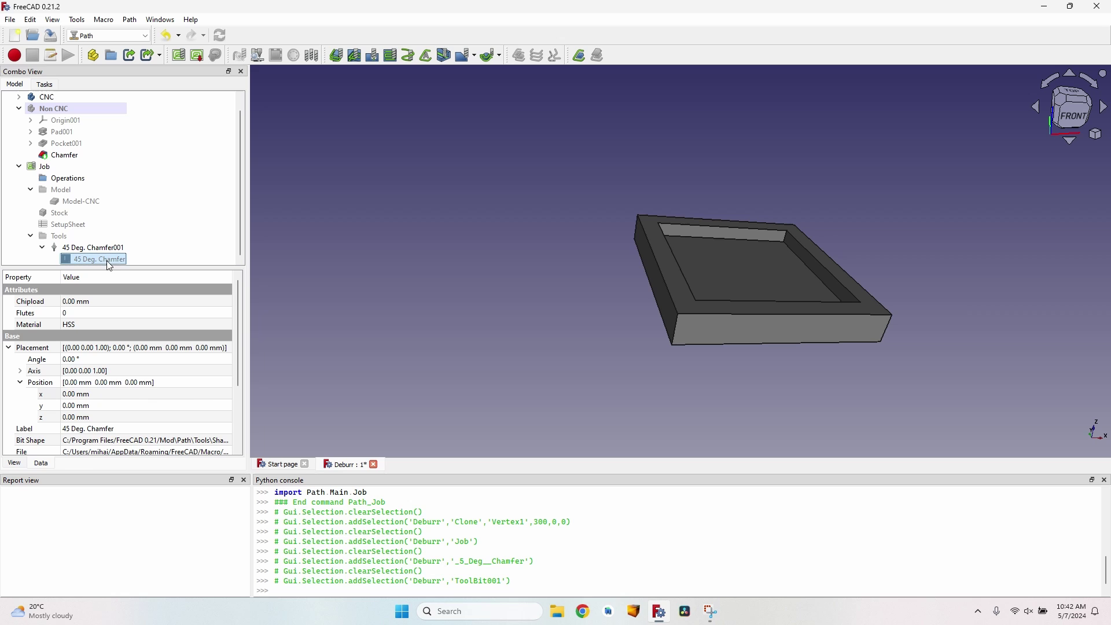
{"action": "key", "text": "space"}
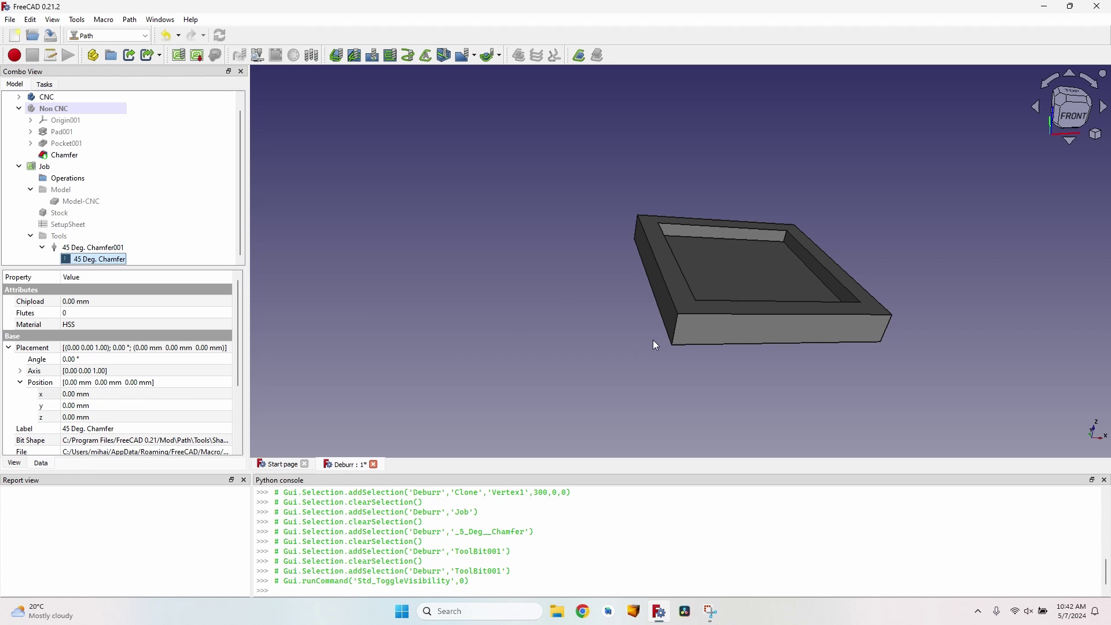
{"action": "scroll", "coordinate": [432, 283], "scroll_direction": "down", "scroll_amount": 4}
{"action": "scroll", "coordinate": [348, 281], "scroll_direction": "up", "scroll_amount": 7}
{"action": "mouse_move", "coordinate": [761, 243]}
{"action": "middle_mouse_down"}
{"action": "mouse_move", "coordinate": [791, 239]}
{"action": "mouse_move", "coordinate": [775, 231]}
{"action": "middle_mouse_up"}
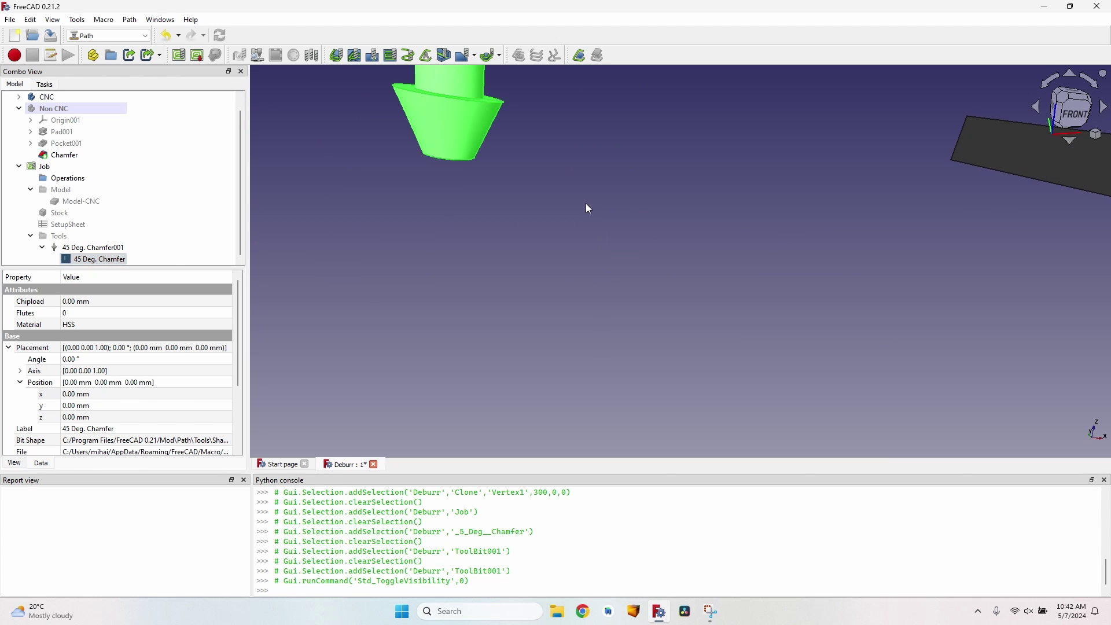
{"action": "left_click", "coordinate": [440, 195]}
{"action": "middle_click_drag", "start_coordinate": [434, 191], "coordinate": [446, 222]}
{"action": "scroll", "coordinate": [449, 227], "scroll_direction": "down", "scroll_amount": 2}
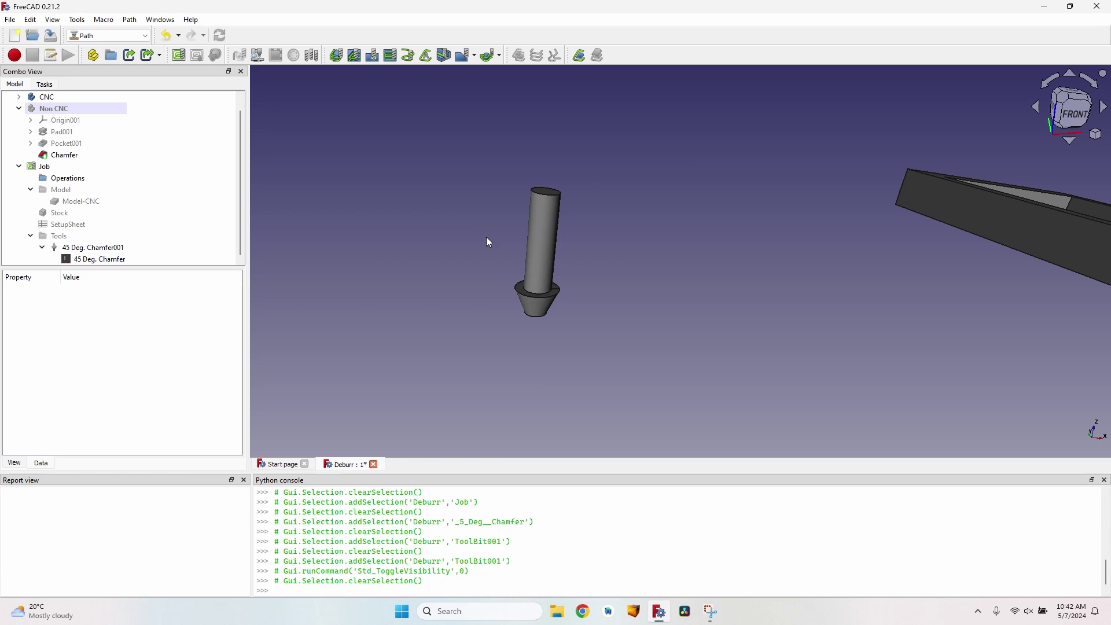
{"action": "left_click_drag", "start_coordinate": [488, 241], "coordinate": [509, 161]}
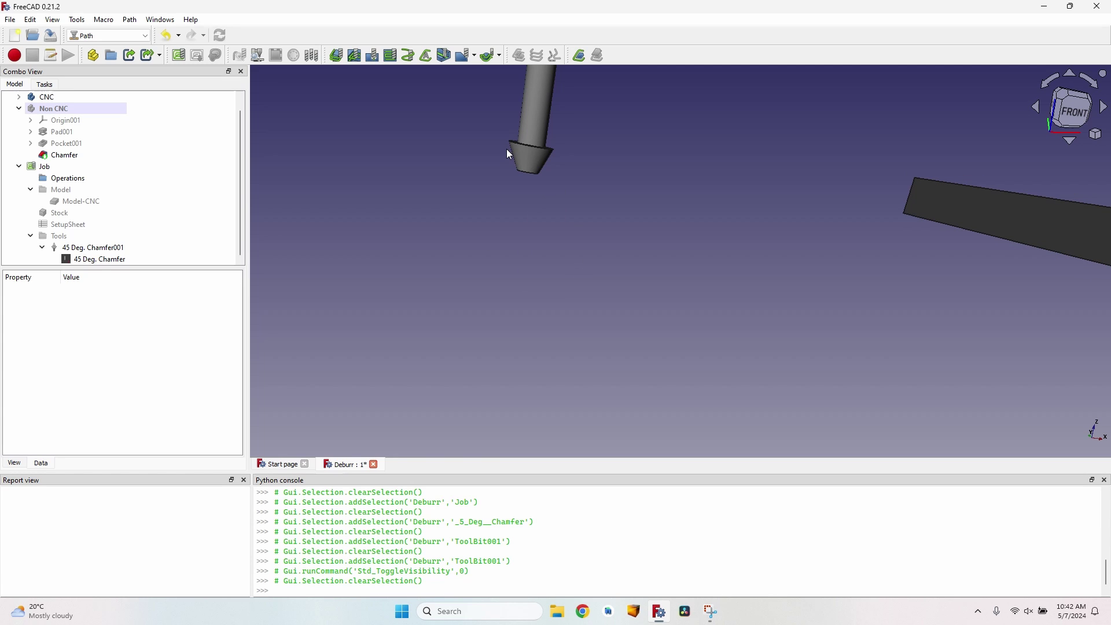
Set the 45 Deg. Chamfer tool bit's cutting edge angle to 90° and its cutting edge height to 10 mm
{"action": "double_click", "coordinate": [78, 260]}
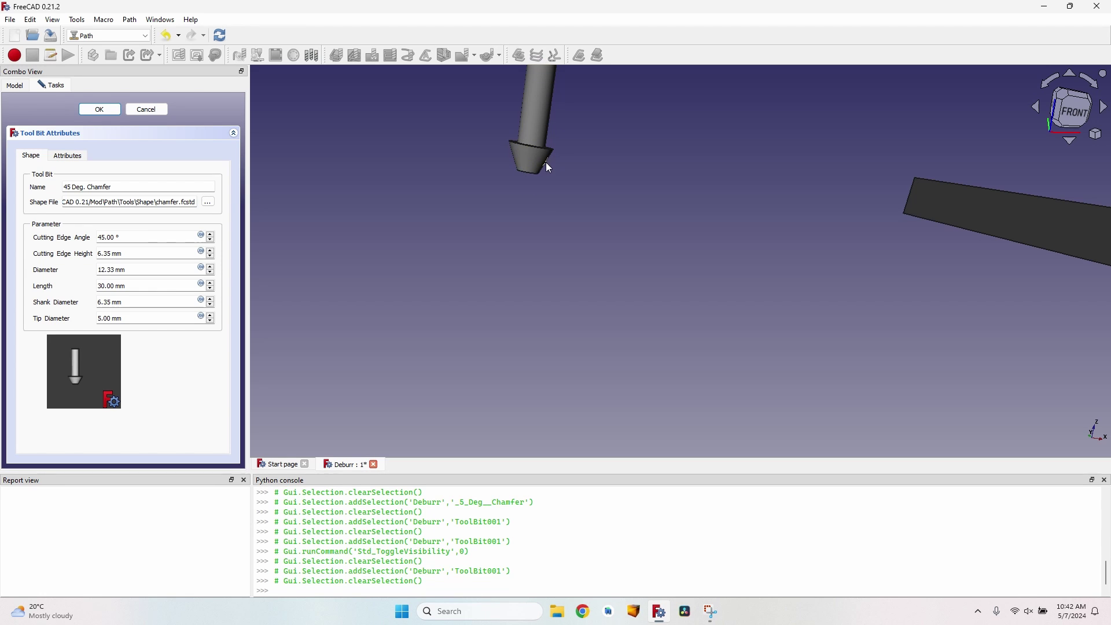
{"action": "double_click", "coordinate": [104, 238]}
{"action": "type", "text": "90"}
{"action": "key", "text": "Tab"}
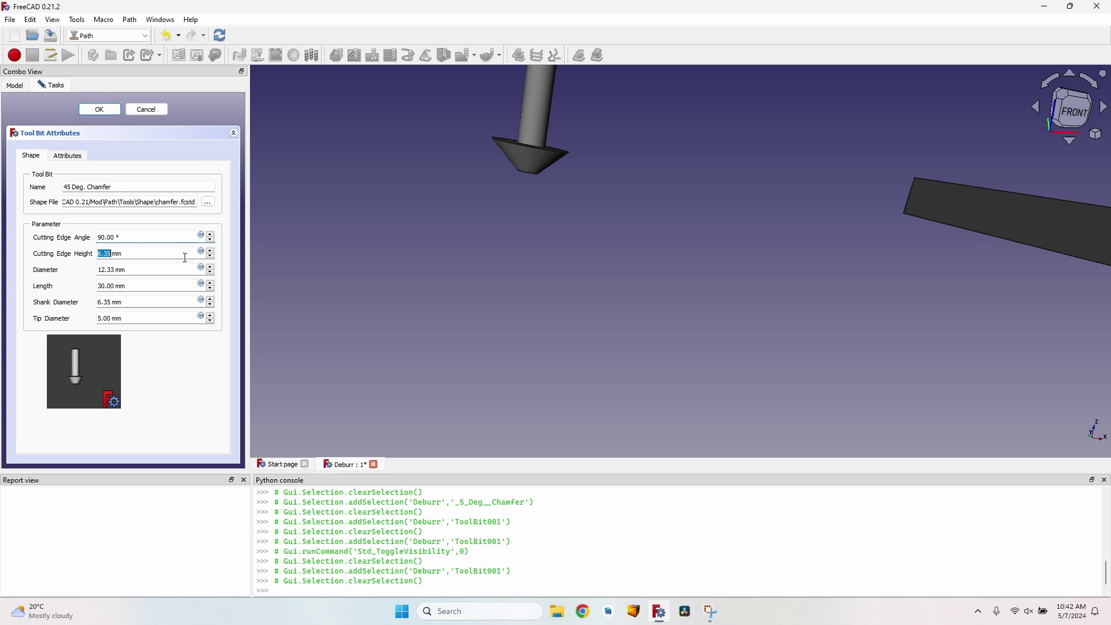
{"action": "type", "text": "10"}
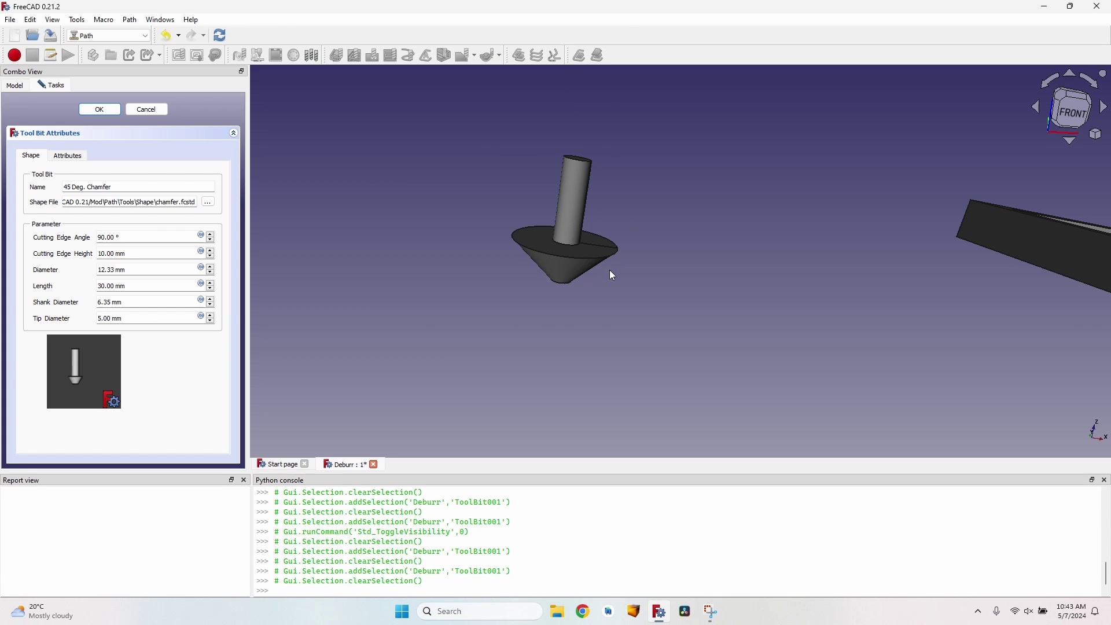
Set the tool bit's tip diameter to 1 mm and accept the tool bit changes
{"action": "double_click", "coordinate": [104, 318]}
{"action": "type", "text": "1"}
{"action": "left_click", "coordinate": [99, 109]}
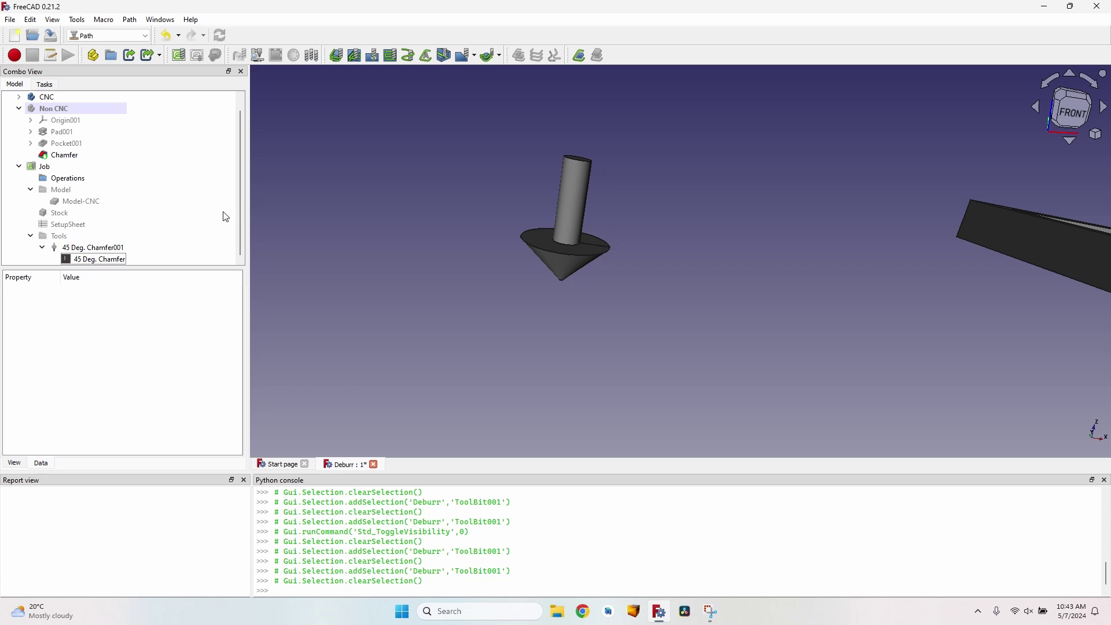
{"action": "left_click", "coordinate": [130, 21]}
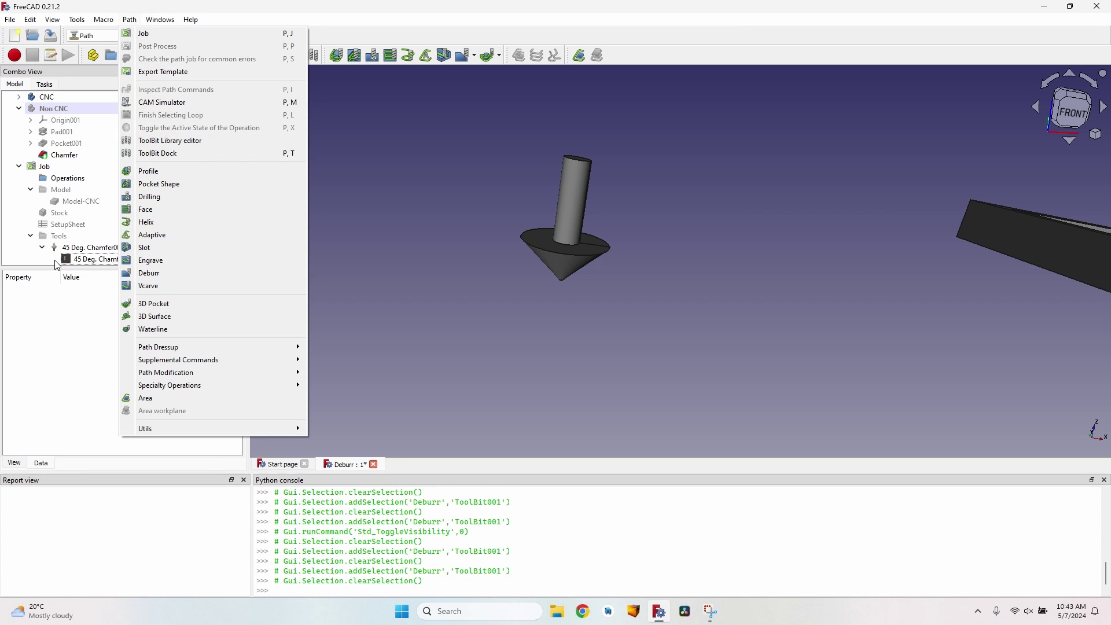
{"action": "left_click", "coordinate": [93, 260]}
{"action": "left_click", "coordinate": [463, 200]}
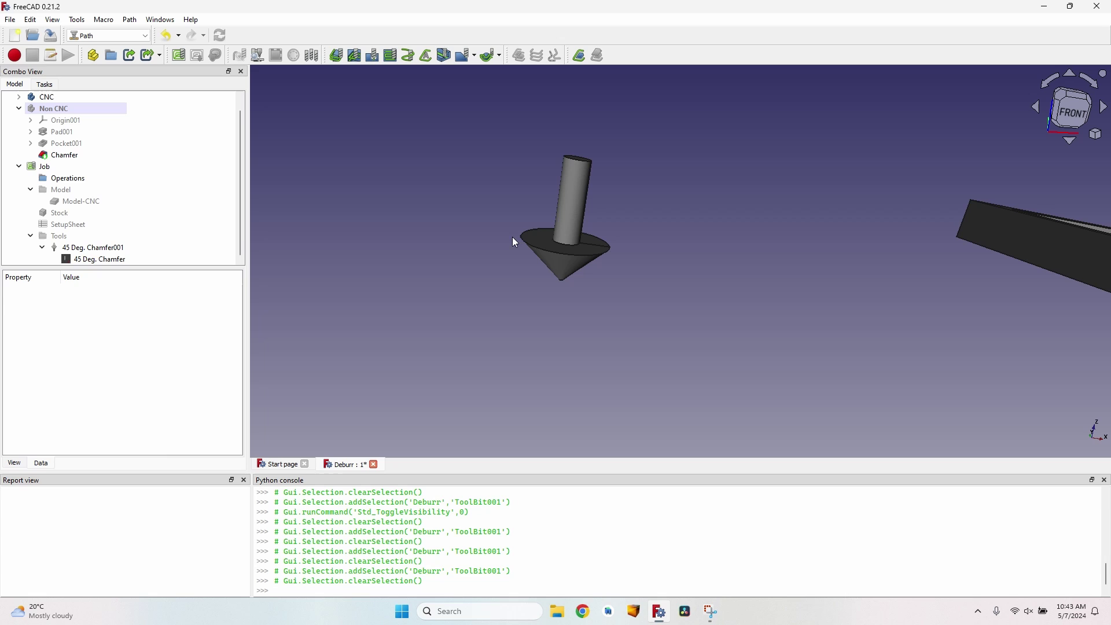
Hide the 45 Deg. Chamfer tool bit and select the job
{"action": "left_click", "coordinate": [109, 262]}
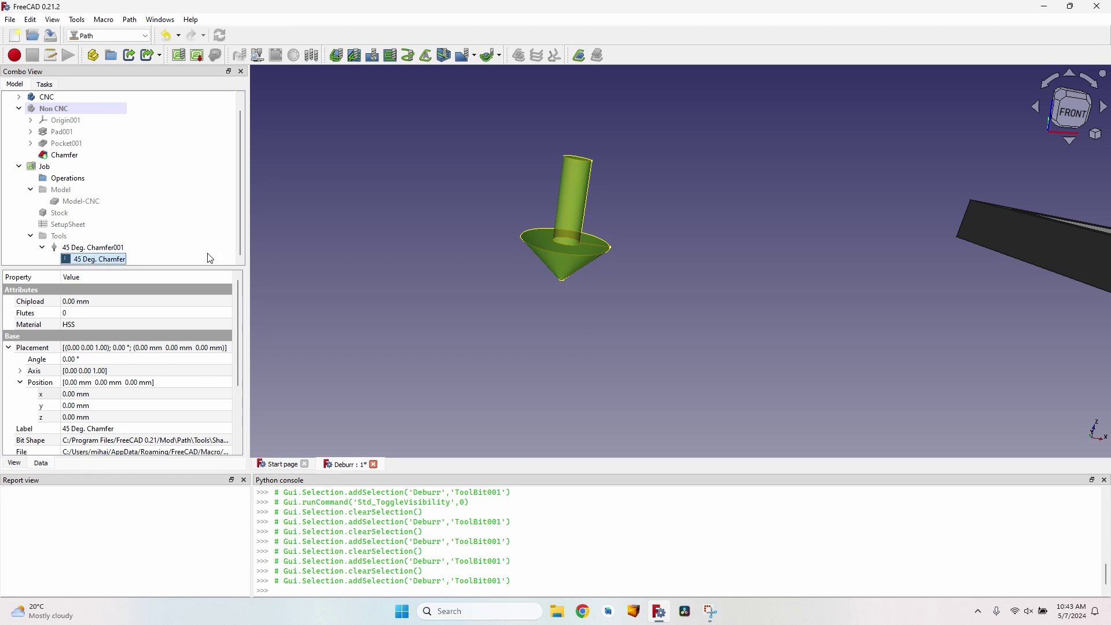
{"action": "key", "text": "space"}
{"action": "left_click", "coordinate": [62, 168]}
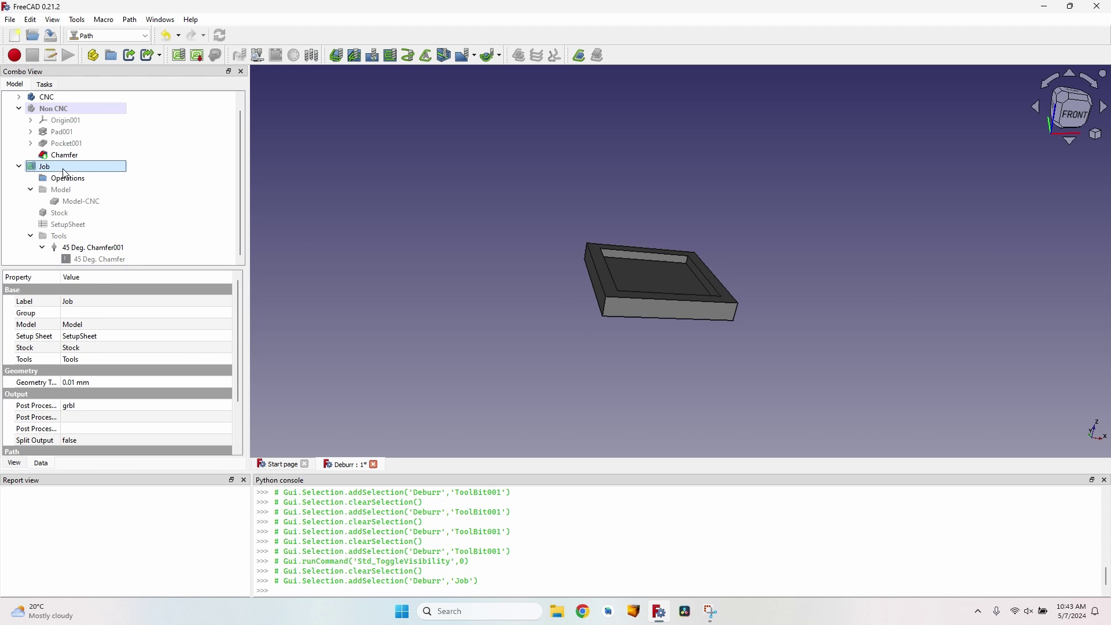
Add a Deburr operation on the CNC tray's top face with the 45 Deg. Chamfer001 tool controller and inspect its toolpath
{"action": "scroll", "coordinate": [665, 263], "scroll_direction": "up", "scroll_amount": 2}
{"action": "middle_click_drag", "start_coordinate": [665, 263], "coordinate": [582, 289]}
{"action": "left_click", "coordinate": [577, 295]}
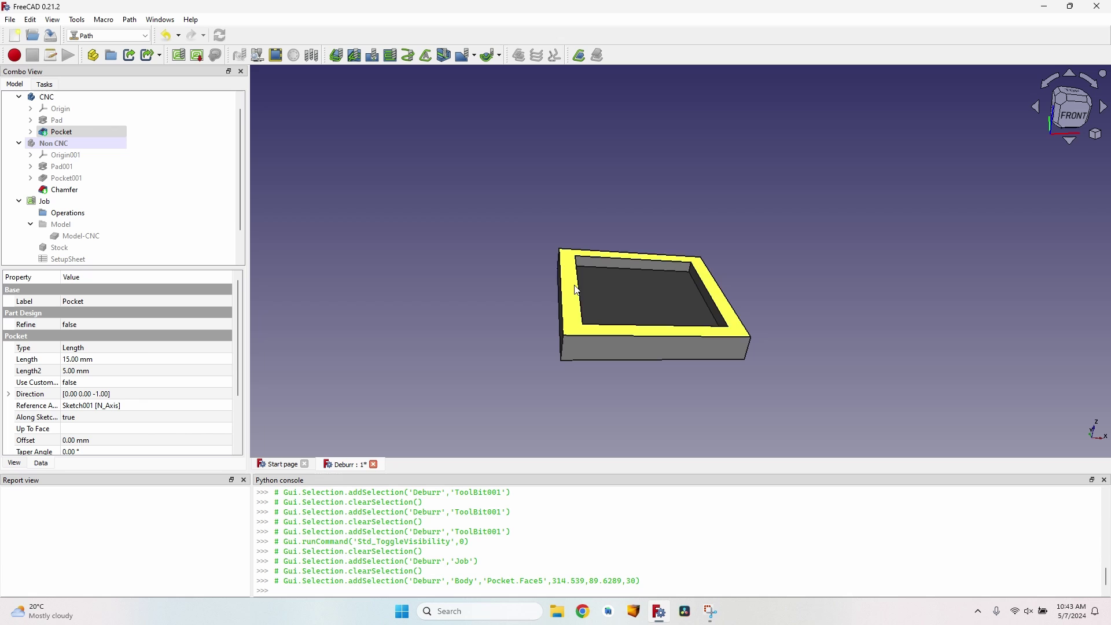
{"action": "left_click", "coordinate": [475, 56]}
{"action": "left_click", "coordinate": [485, 86]}
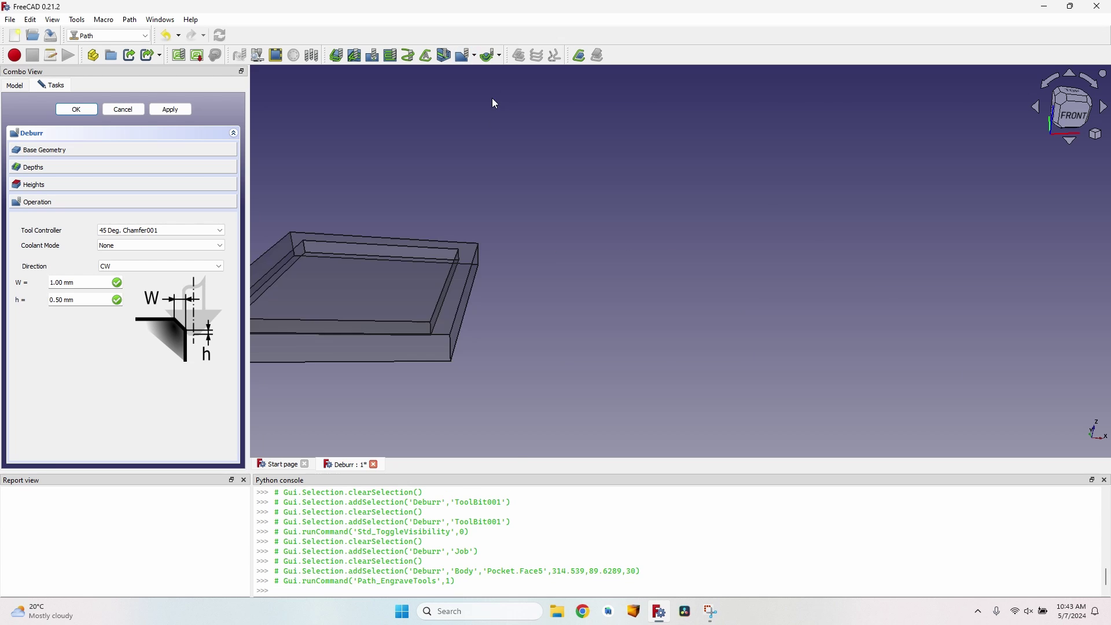
{"action": "scroll", "coordinate": [544, 312], "scroll_direction": "up", "scroll_amount": 3}
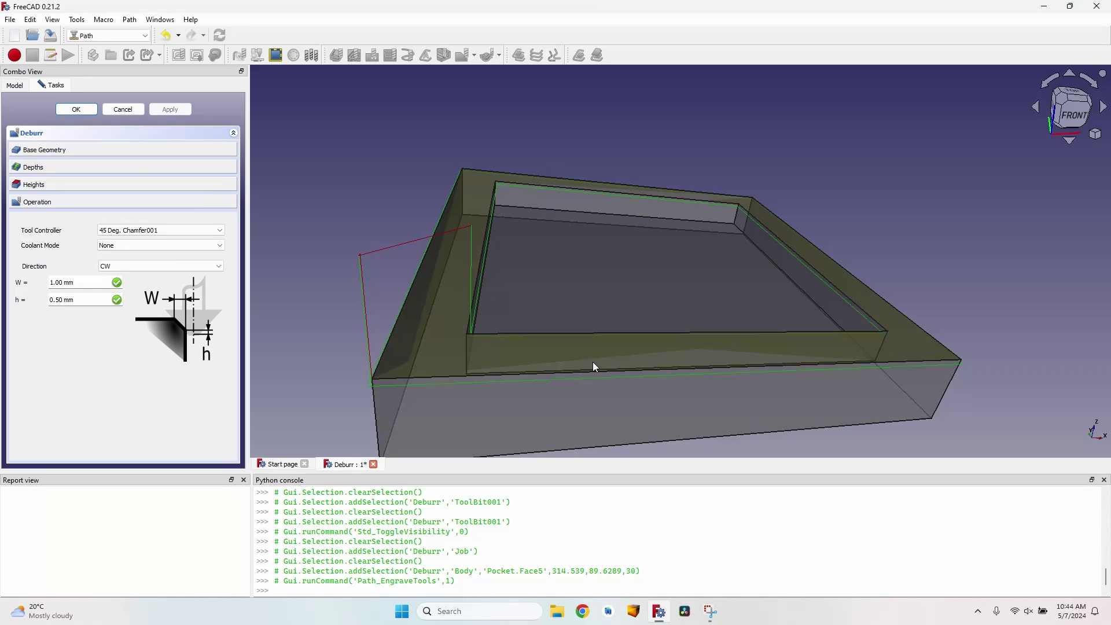
{"action": "scroll", "coordinate": [666, 316], "scroll_direction": "down", "scroll_amount": 5}
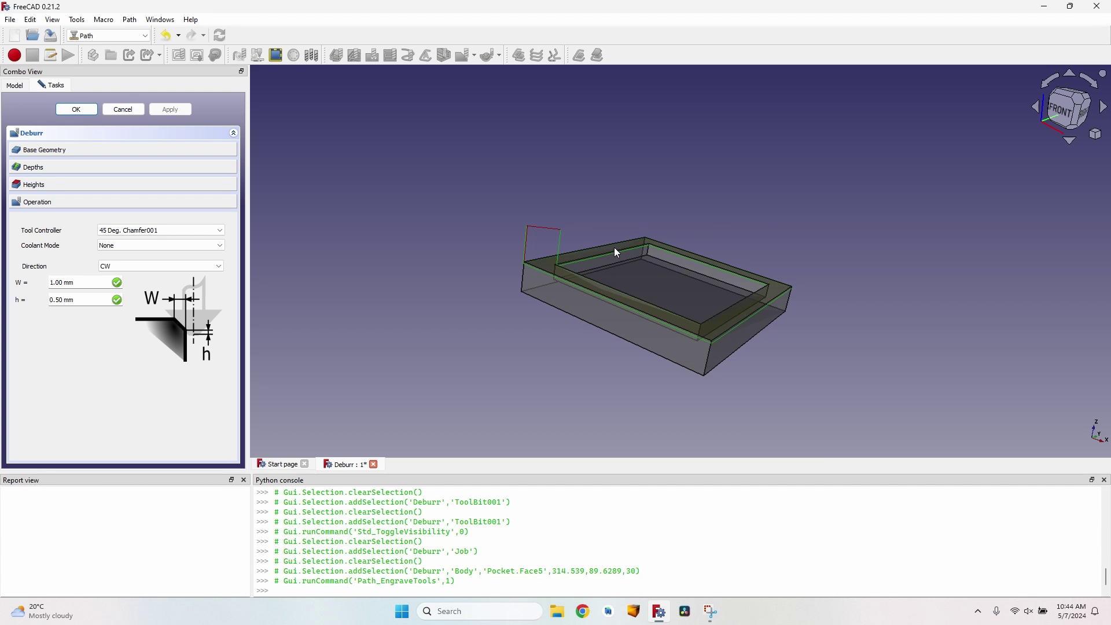
{"action": "middle_click_drag", "start_coordinate": [740, 297], "coordinate": [642, 339]}
Review the Deburr operation's base geometry, set the chamfer width W to 4 mm and apply it
{"action": "left_click", "coordinate": [114, 149]}
{"action": "scroll", "coordinate": [418, 211], "scroll_direction": "up", "scroll_amount": 3}
{"action": "left_click", "coordinate": [97, 454]}
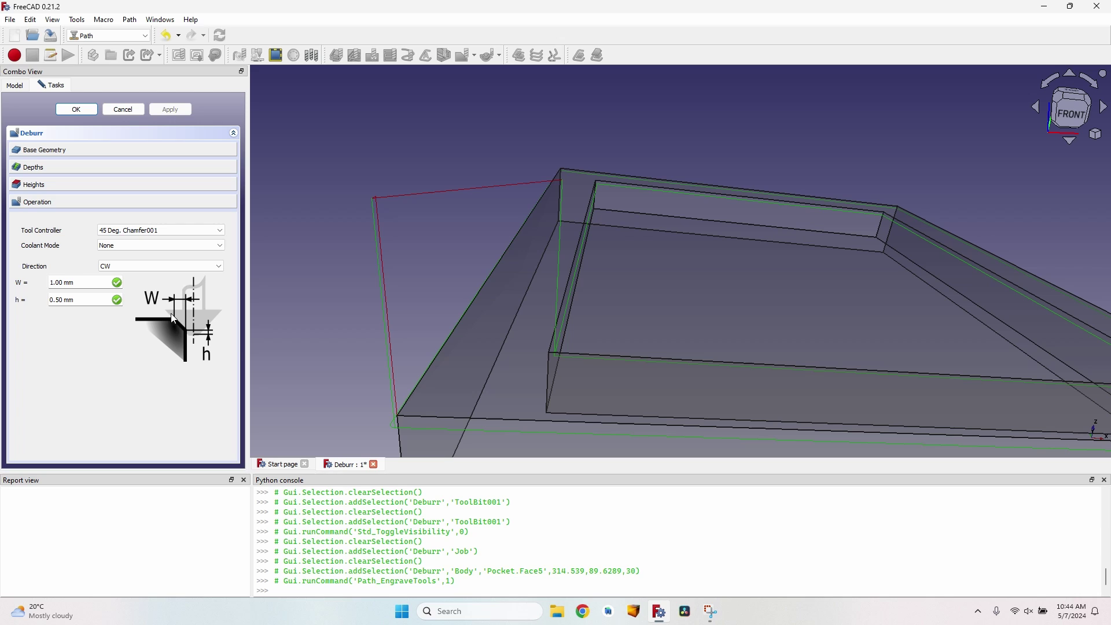
{"action": "left_click_drag", "start_coordinate": [54, 283], "coordinate": [47, 284]}
{"action": "type", "text": "4"}
{"action": "key", "text": "Tab"}
{"action": "left_click", "coordinate": [62, 302]}
{"action": "left_click", "coordinate": [174, 110]}
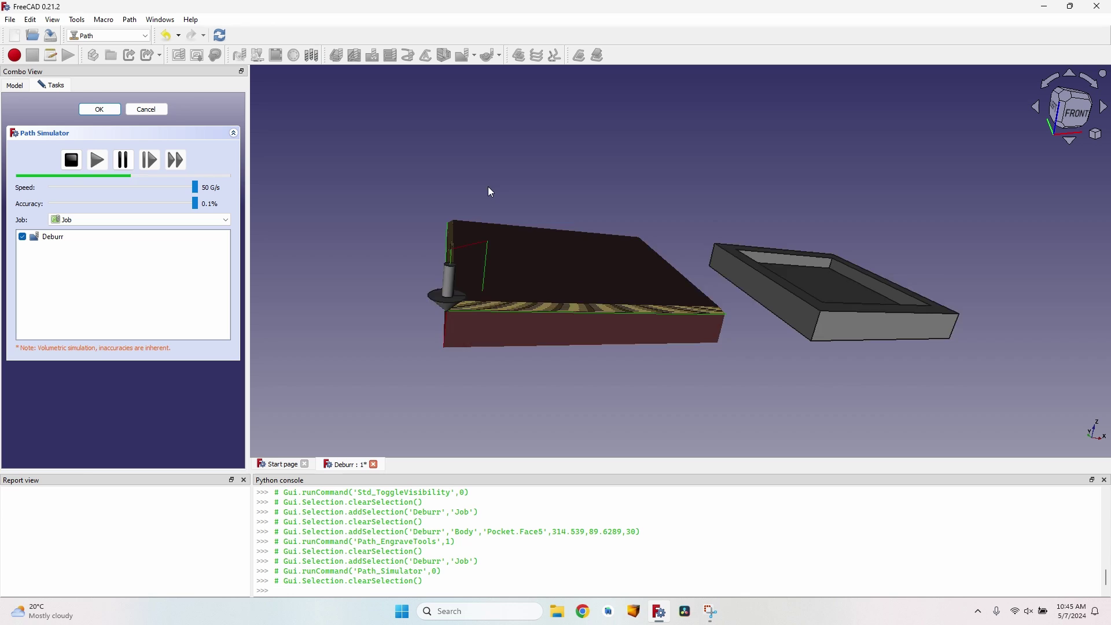
Accept the Deburr simulation and examine the simulated cuts along the tray's outer and pocket edges from several angles
{"action": "scroll", "coordinate": [502, 314], "scroll_direction": "up", "scroll_amount": 3}
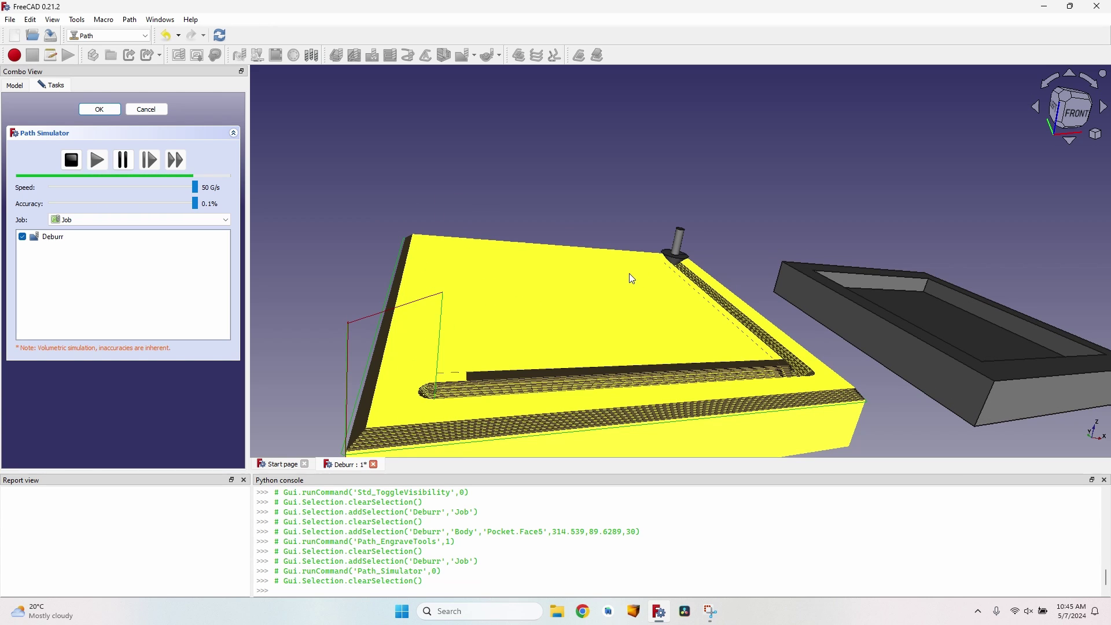
{"action": "left_click", "coordinate": [100, 110]}
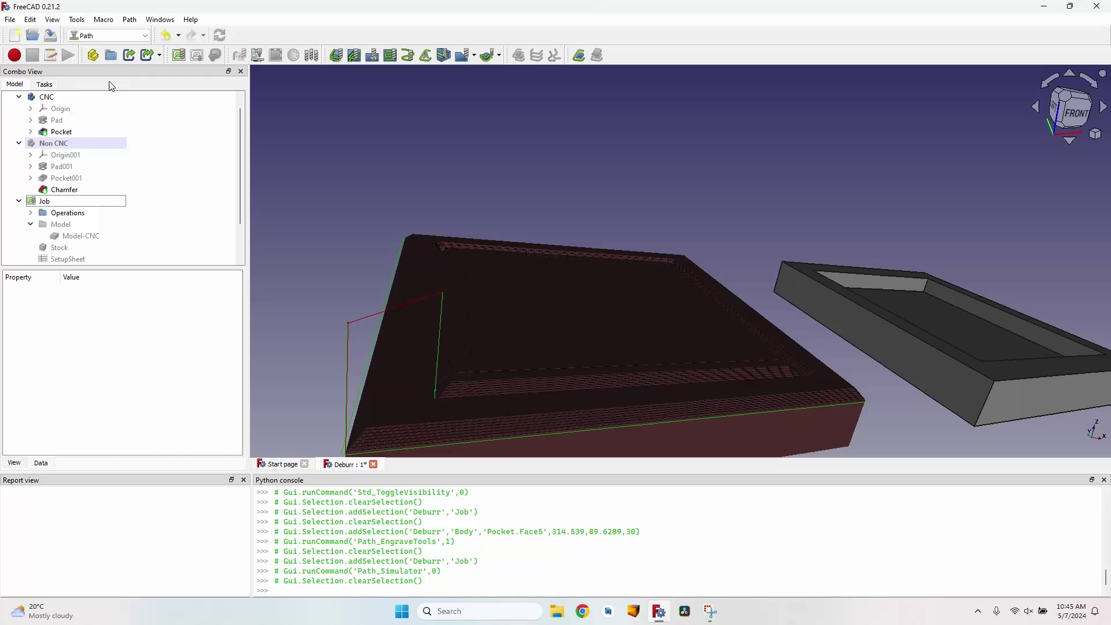
{"action": "middle_click_drag", "start_coordinate": [752, 220], "coordinate": [702, 277]}
{"action": "scroll", "coordinate": [582, 276], "scroll_direction": "up", "scroll_amount": 4}
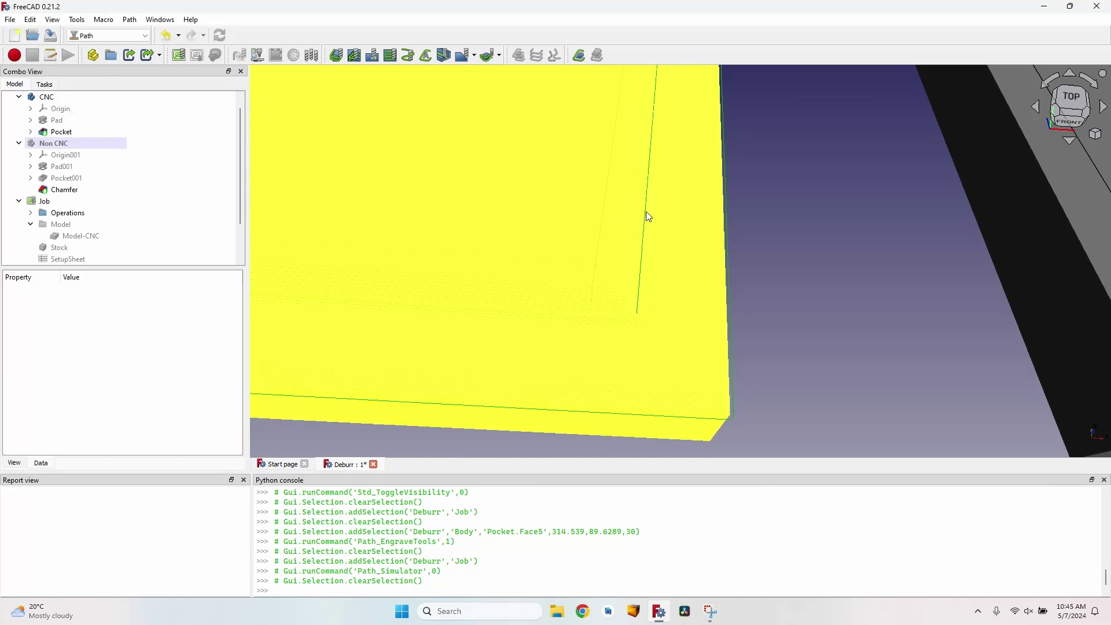
{"action": "scroll", "coordinate": [646, 212], "scroll_direction": "up", "scroll_amount": 3}
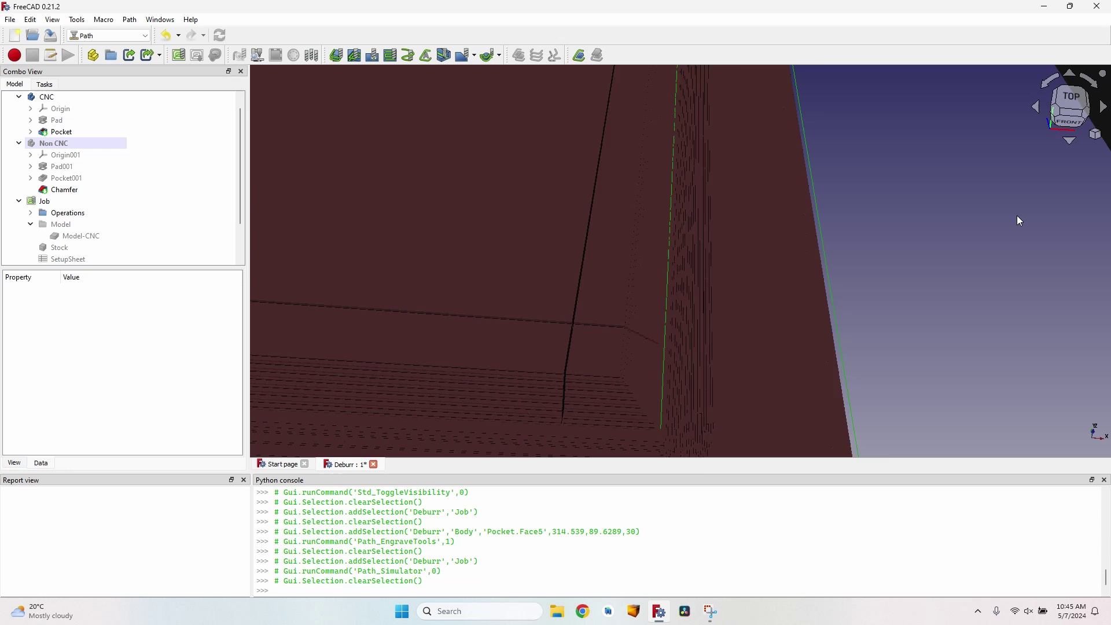
{"action": "scroll", "coordinate": [1016, 215], "scroll_direction": "down", "scroll_amount": 10}
{"action": "middle_click_drag", "start_coordinate": [1016, 214], "coordinate": [660, 171]}
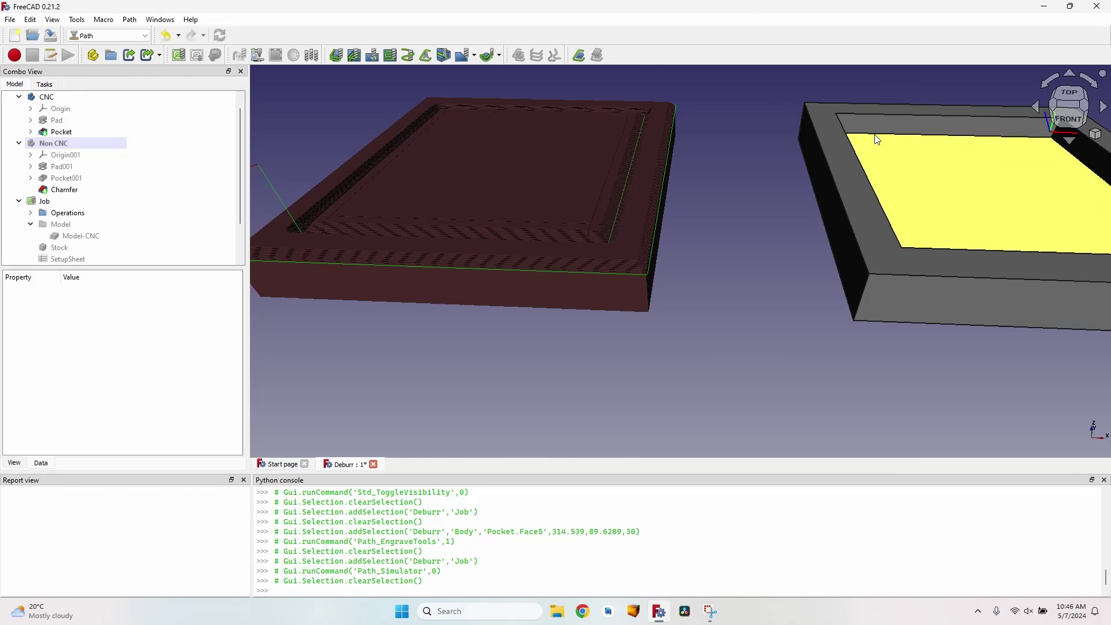
{"action": "middle_click_drag", "start_coordinate": [741, 322], "coordinate": [748, 344]}
{"action": "scroll", "coordinate": [748, 344], "scroll_direction": "up", "scroll_amount": 3}
{"action": "middle_click_drag", "start_coordinate": [708, 297], "coordinate": [693, 260]}
{"action": "scroll", "coordinate": [710, 289], "scroll_direction": "down", "scroll_amount": 5}
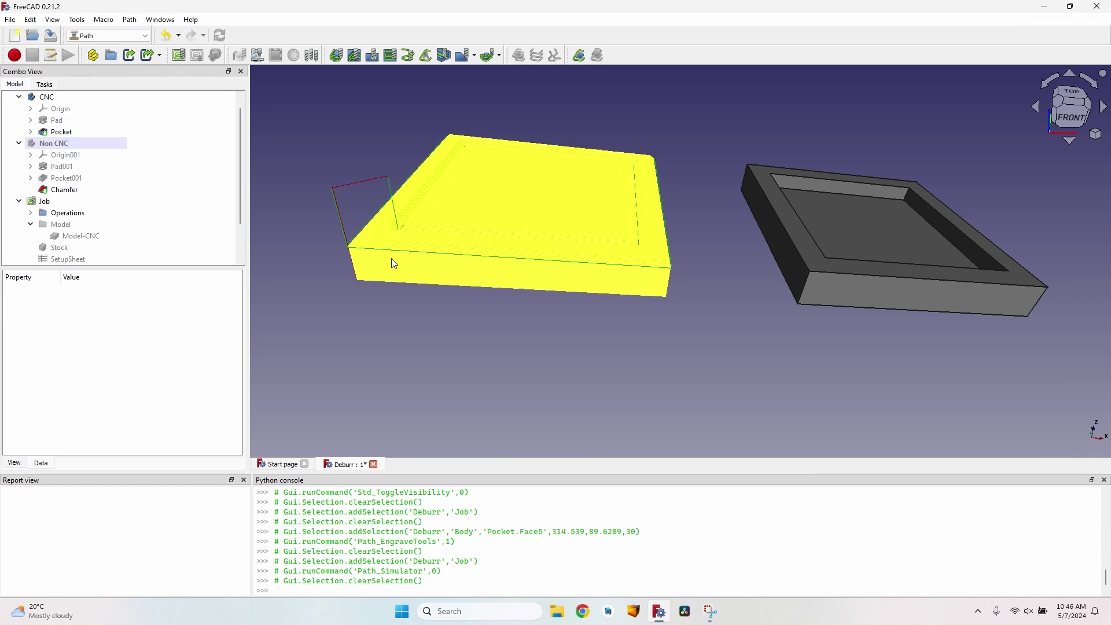
{"action": "middle_click_drag", "start_coordinate": [759, 235], "coordinate": [777, 193]}
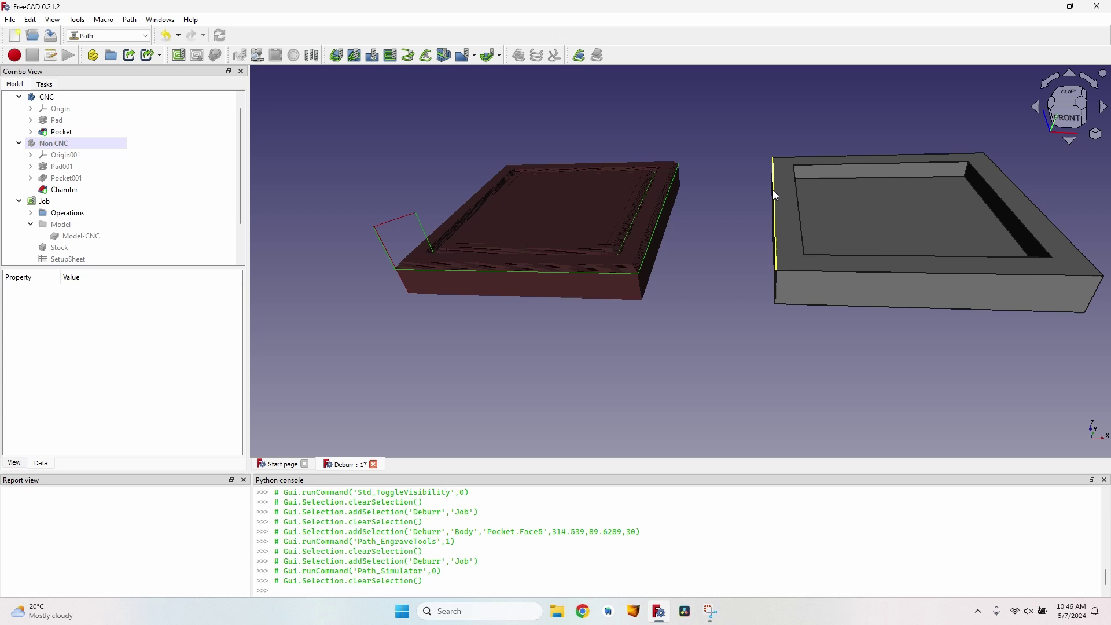
{"action": "middle_click_drag", "start_coordinate": [763, 206], "coordinate": [753, 233]}
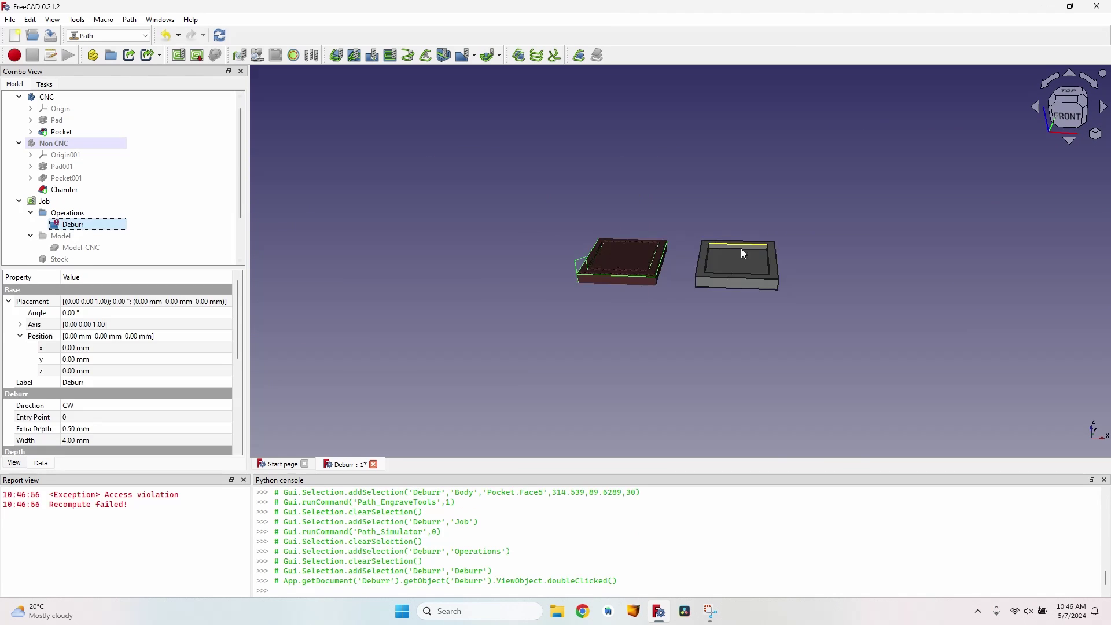
Set the Deburr operation's step down to 2 mm, inspect the toolpath around the tray and check the cutting direction
{"action": "scroll", "coordinate": [741, 248], "scroll_direction": "up", "scroll_amount": 5}
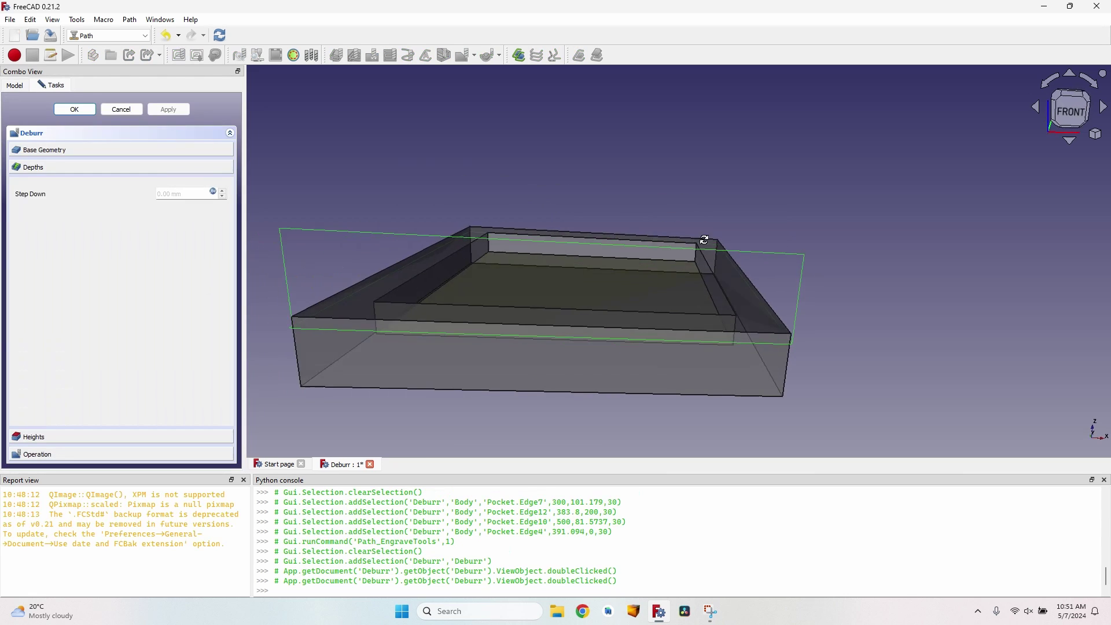
{"action": "scroll", "coordinate": [765, 325], "scroll_direction": "up", "scroll_amount": 5}
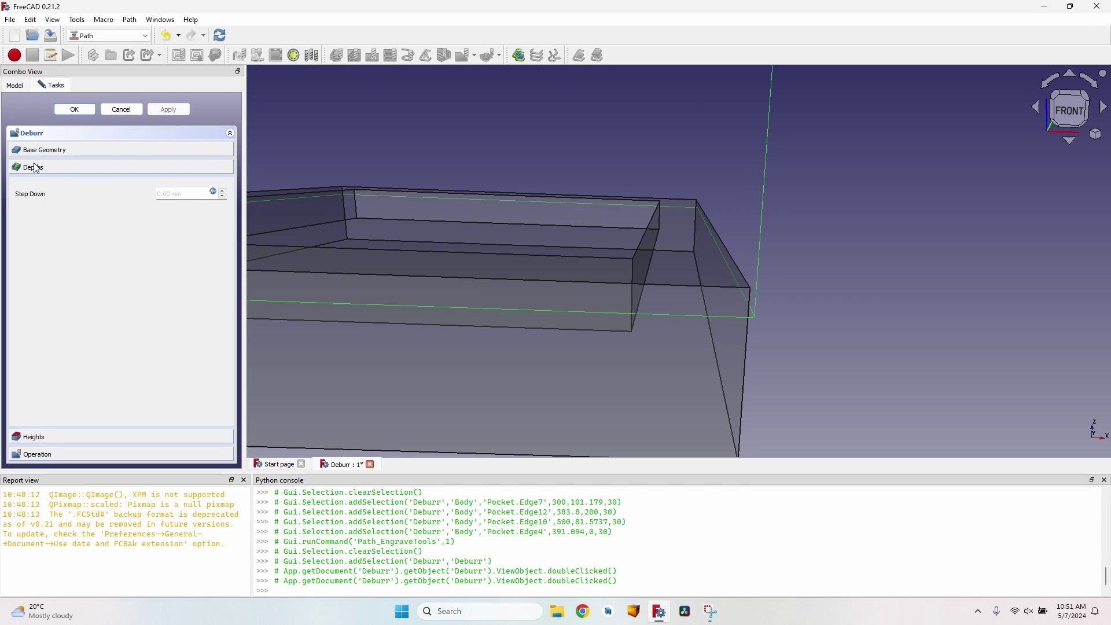
{"action": "left_click", "coordinate": [213, 191]}
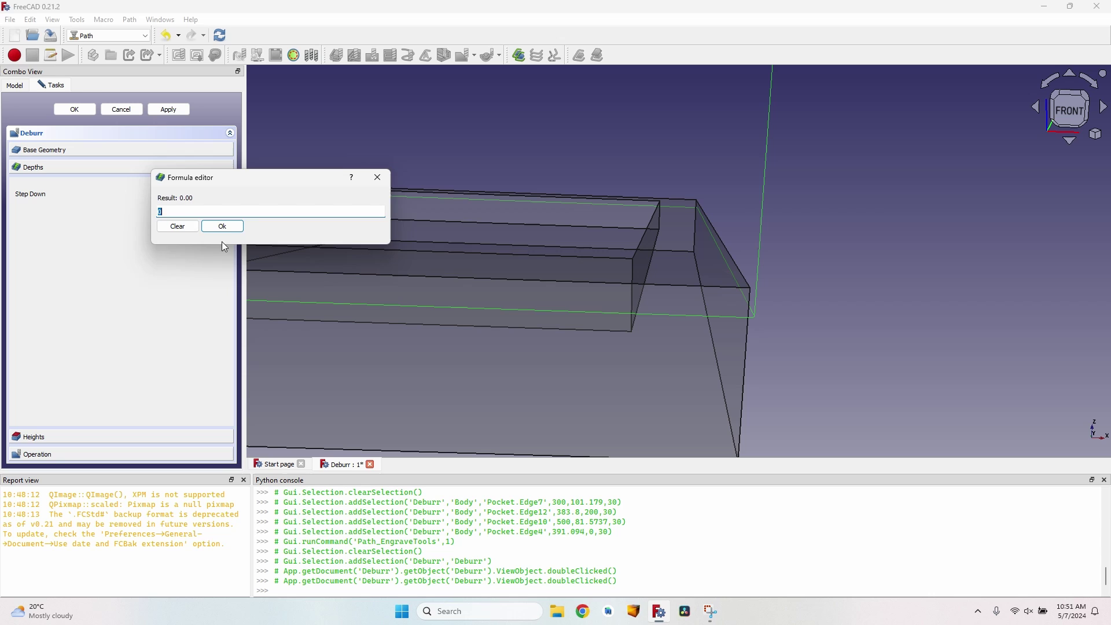
{"action": "type", "text": "2"}
{"action": "left_click", "coordinate": [232, 230]}
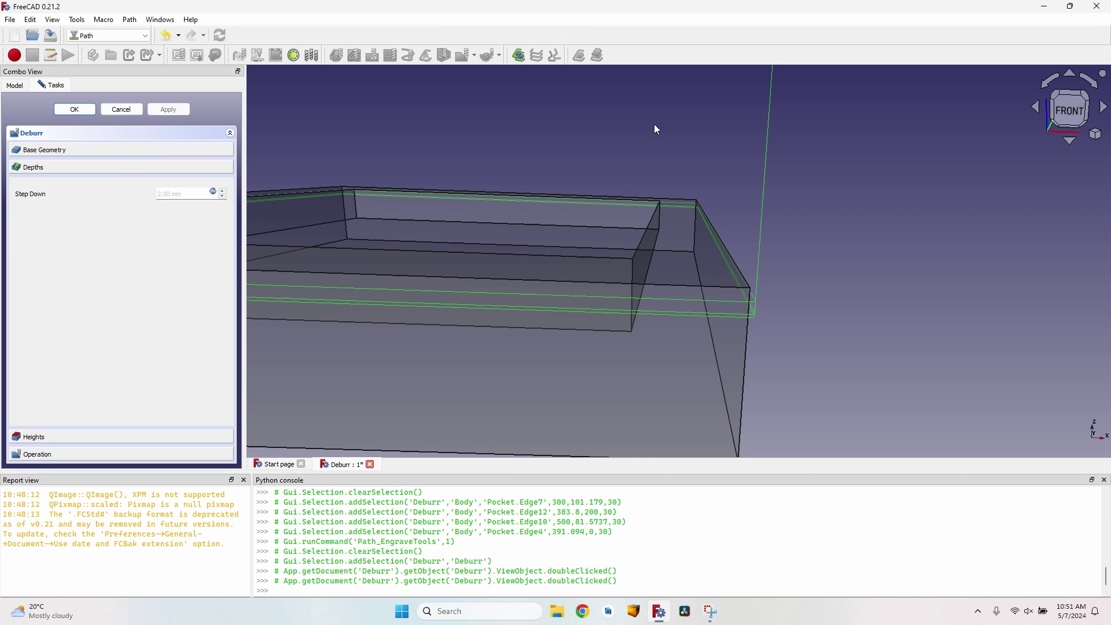
{"action": "scroll", "coordinate": [731, 305], "scroll_direction": "up", "scroll_amount": 2}
{"action": "scroll", "coordinate": [718, 345], "scroll_direction": "down", "scroll_amount": 3}
{"action": "middle_click_drag", "start_coordinate": [724, 257], "coordinate": [745, 247]}
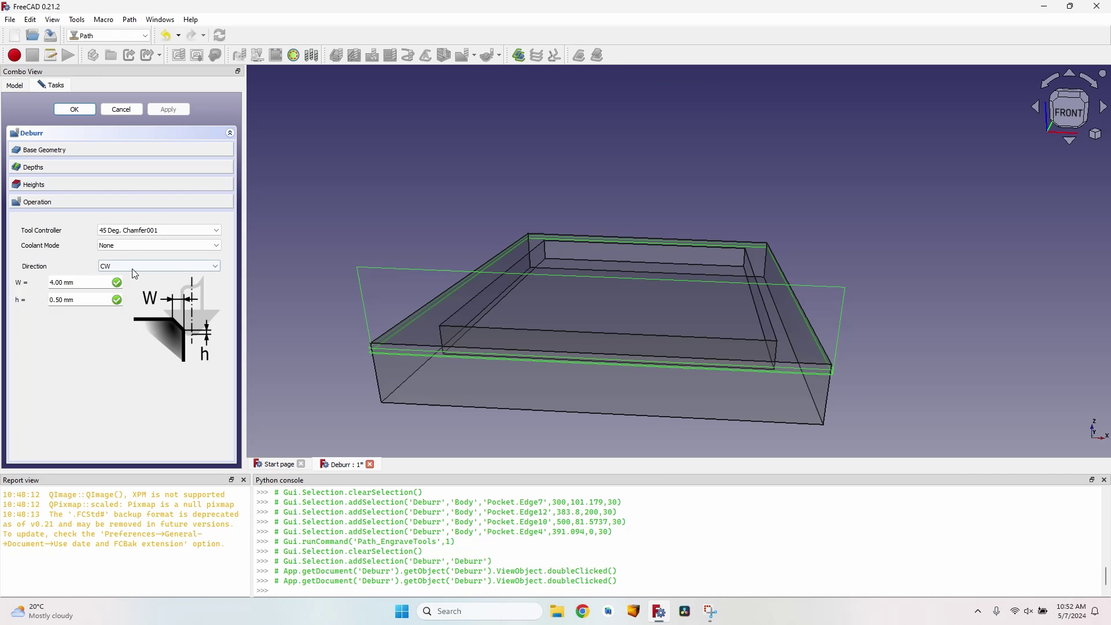
{"action": "left_click", "coordinate": [132, 269]}
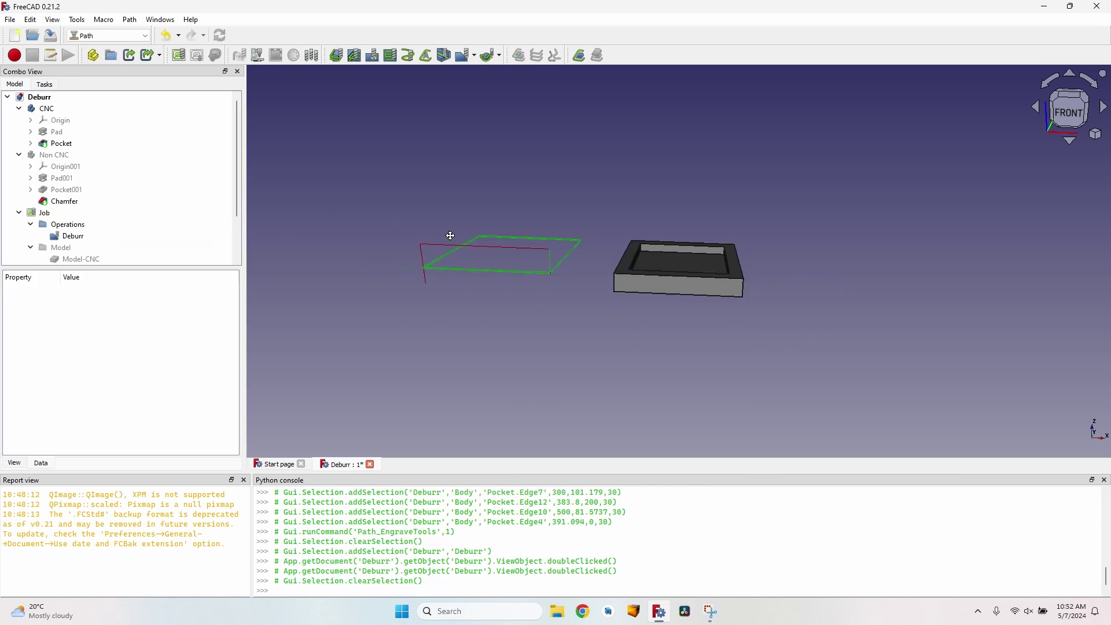
Delete the existing job from the document
{"action": "middle_click_drag", "start_coordinate": [449, 234], "coordinate": [380, 242]}
{"action": "left_click", "coordinate": [76, 212]}
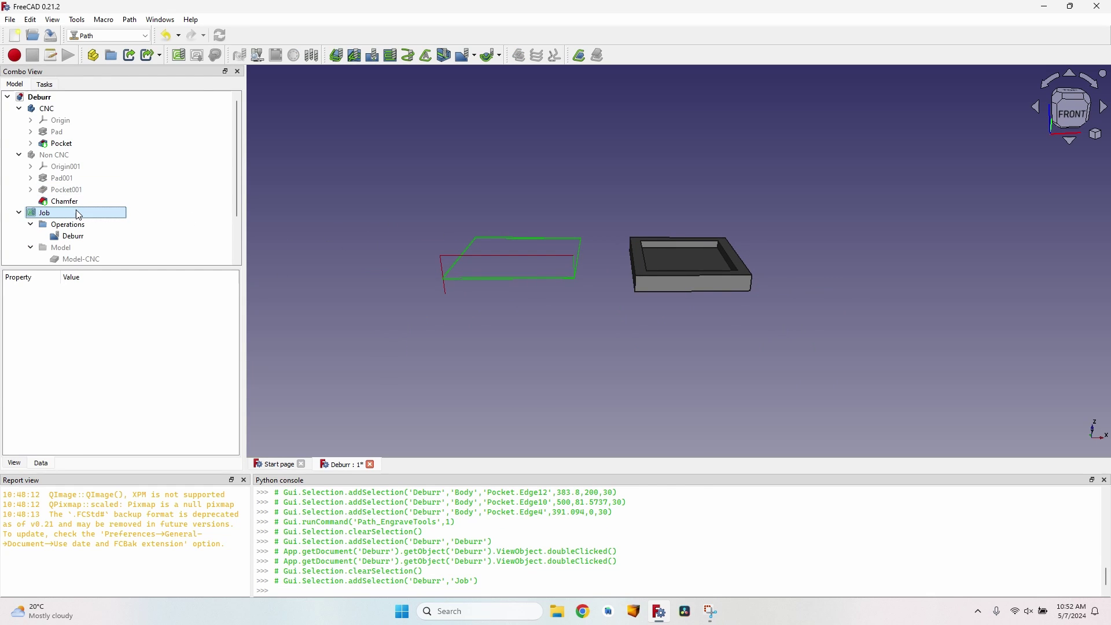
{"action": "key", "text": "Delete"}
Show the Non CNC body and hide the CNC body
{"action": "left_click", "coordinate": [55, 155]}
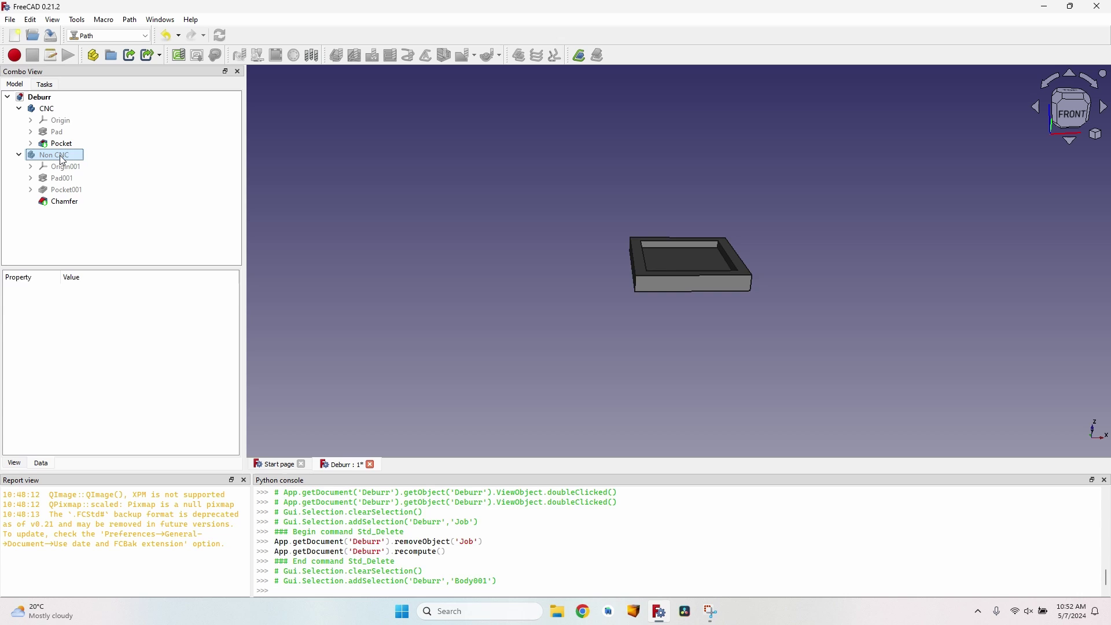
{"action": "key", "text": "space"}
{"action": "left_click", "coordinate": [46, 109]}
{"action": "key", "text": "space"}
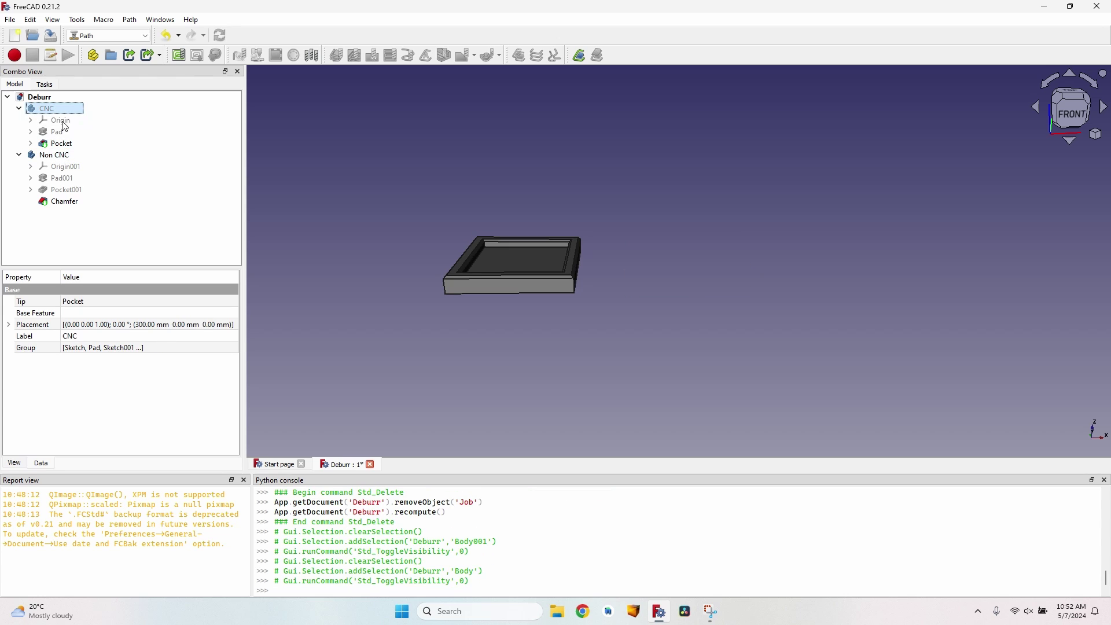
Create a Path job for the Non CNC body using the 6 mm hardwood job template
{"action": "left_click", "coordinate": [51, 155]}
{"action": "left_click", "coordinate": [421, 290]}
{"action": "scroll", "coordinate": [418, 283], "scroll_direction": "up", "scroll_amount": 5}
{"action": "middle_click_drag", "start_coordinate": [447, 202], "coordinate": [492, 217]}
{"action": "middle_click_drag", "start_coordinate": [759, 353], "coordinate": [706, 380]}
{"action": "scroll", "coordinate": [733, 275], "scroll_direction": "down", "scroll_amount": 2}
{"action": "scroll", "coordinate": [704, 188], "scroll_direction": "up", "scroll_amount": 2}
{"action": "left_click", "coordinate": [53, 155]}
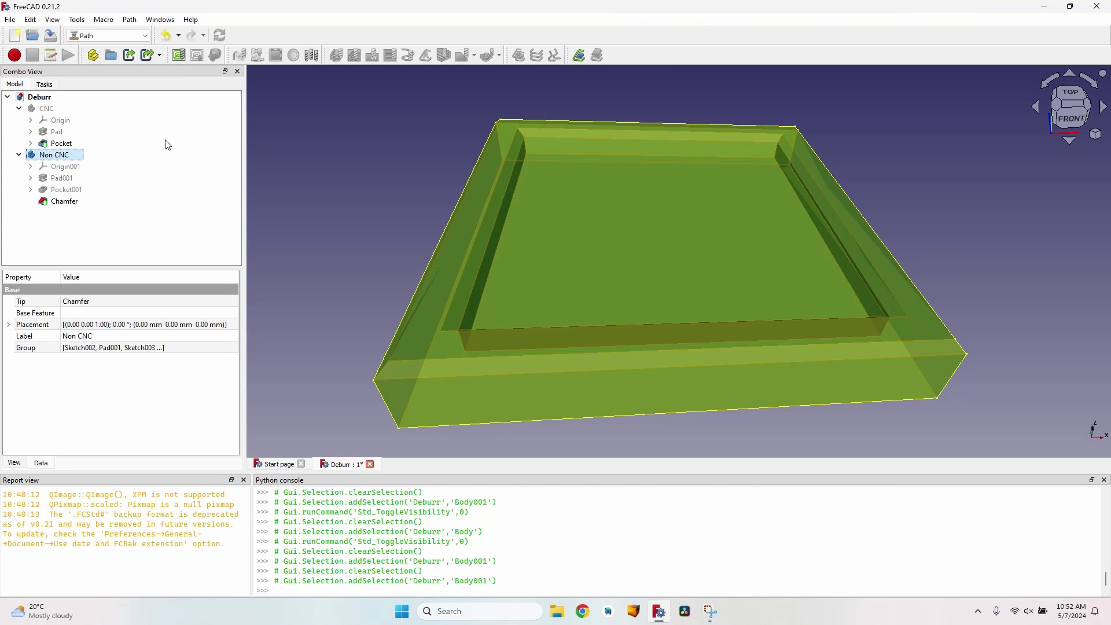
{"action": "left_click", "coordinate": [178, 55]}
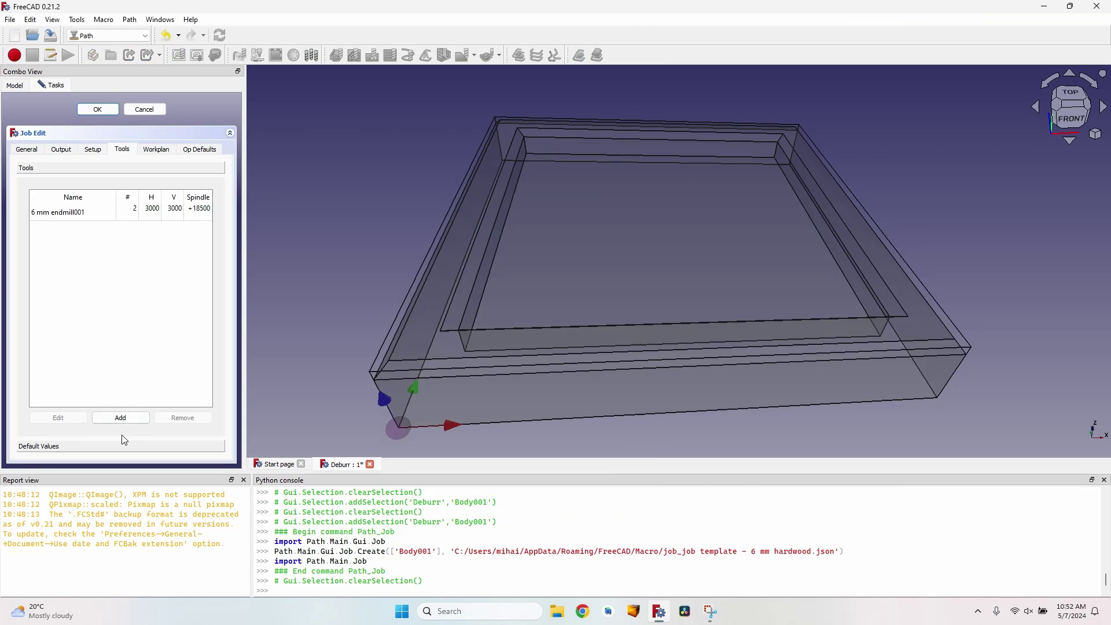
Add the 45degree_chamfer.fctb tool bit to the job, set its horizontal feed to 250 and accept the job settings
{"action": "left_click", "coordinate": [120, 418]}
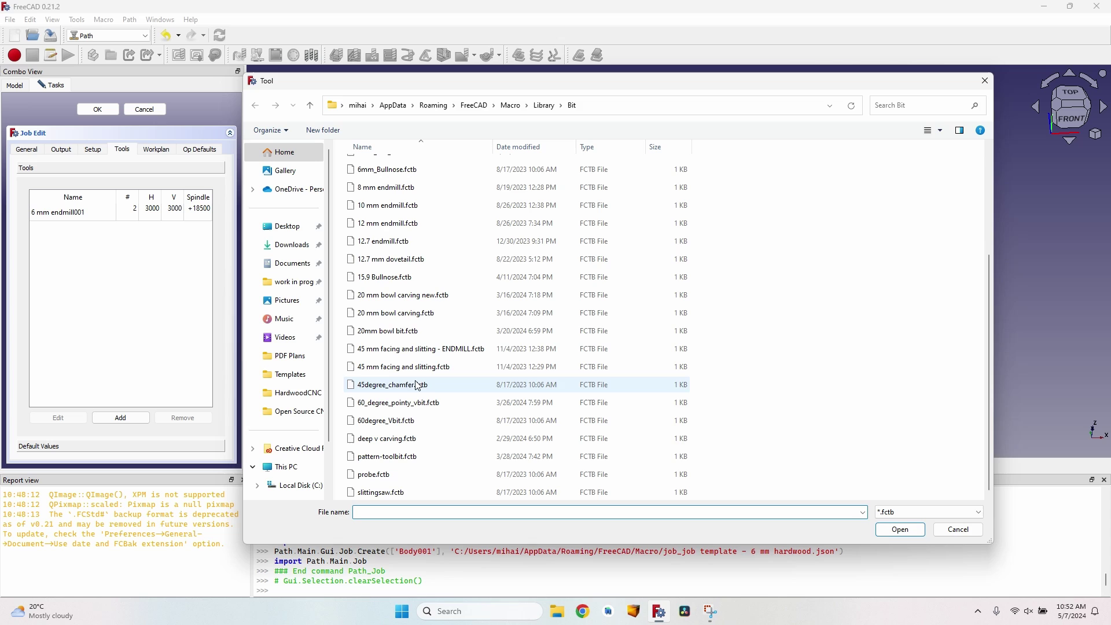
{"action": "double_click", "coordinate": [416, 385]}
{"action": "left_click", "coordinate": [153, 212]}
{"action": "double_click", "coordinate": [154, 211]}
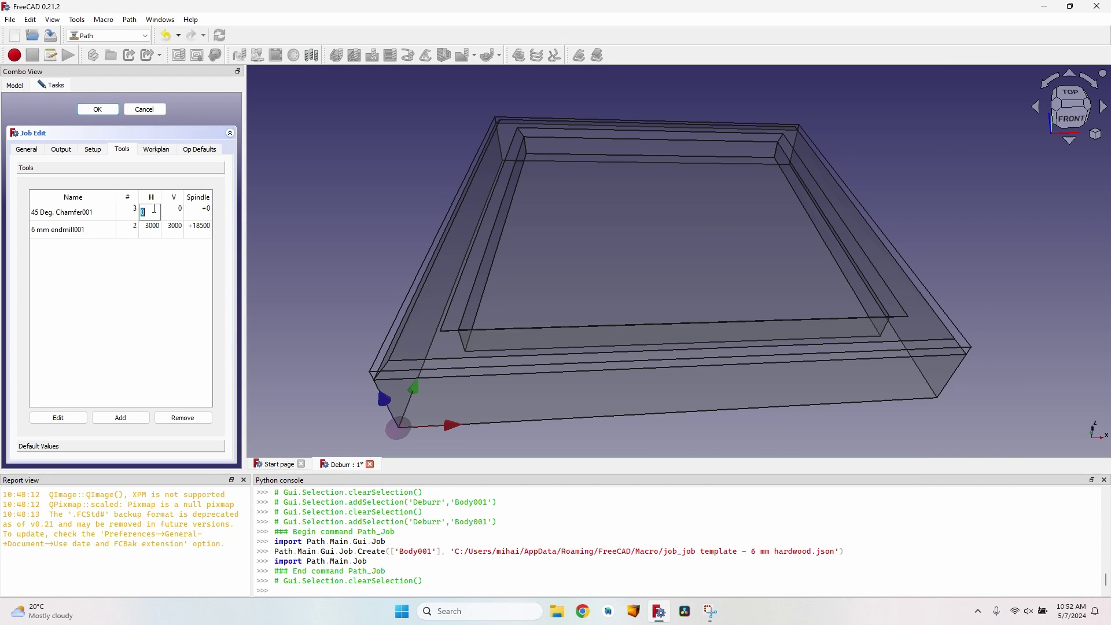
{"action": "type", "text": "250"}
{"action": "key", "text": "Return"}
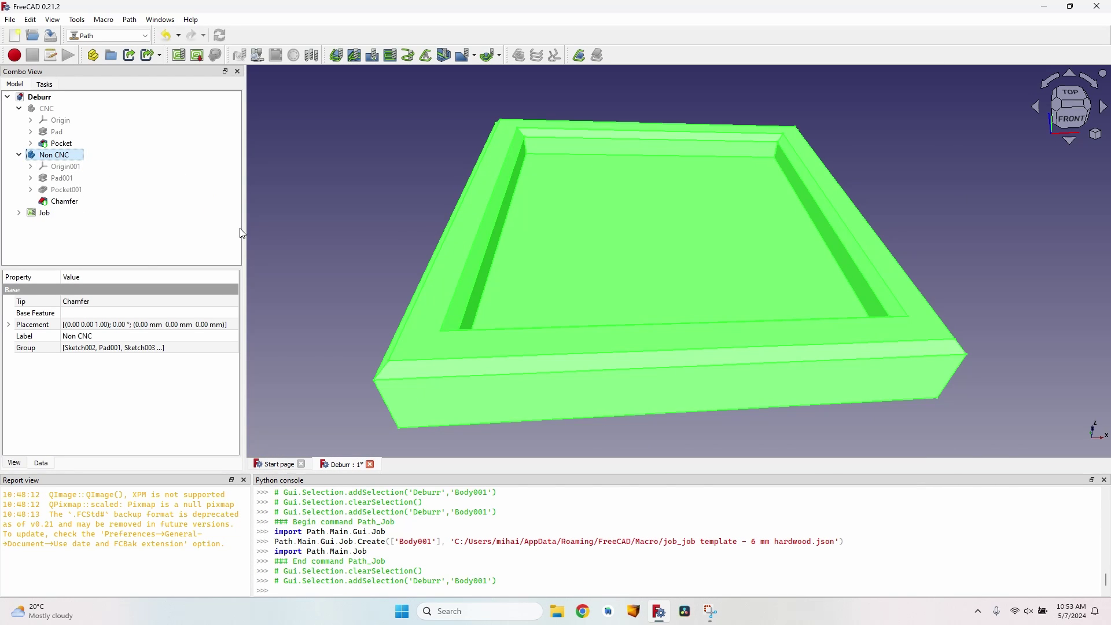
{"action": "double_click", "coordinate": [41, 213]}
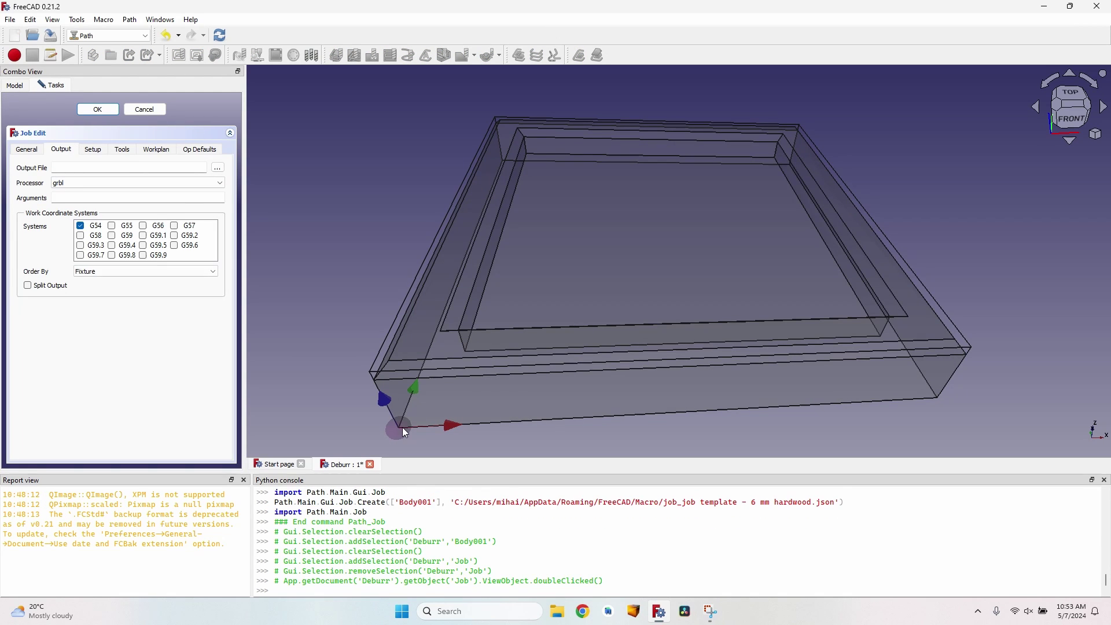
{"action": "left_click", "coordinate": [99, 108]}
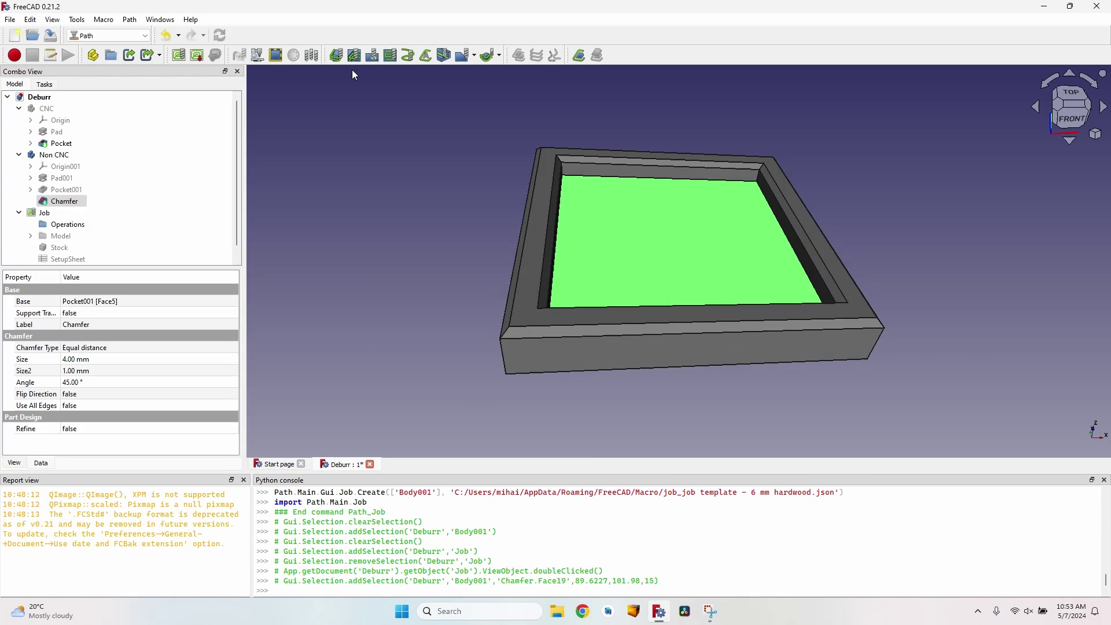
Add a Pocket Shape operation on the Non CNC tray's floor face with the 6 mm endmill001 tool controller
{"action": "left_click", "coordinate": [355, 56]}
{"action": "key", "text": "Return"}
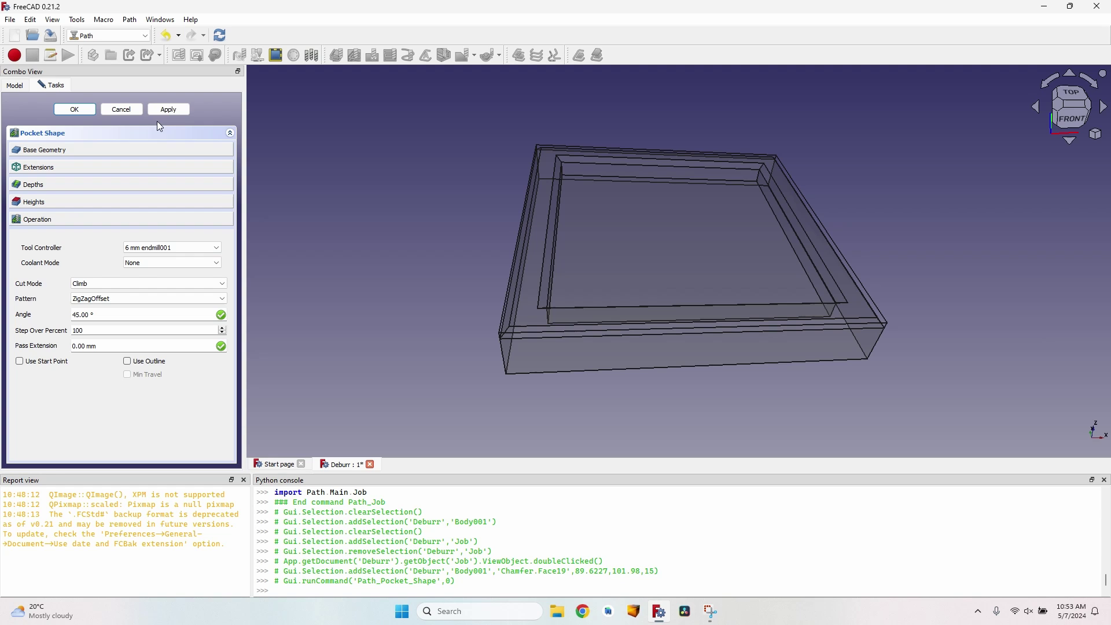
{"action": "left_click", "coordinate": [172, 109]}
{"action": "left_click", "coordinate": [74, 109]}
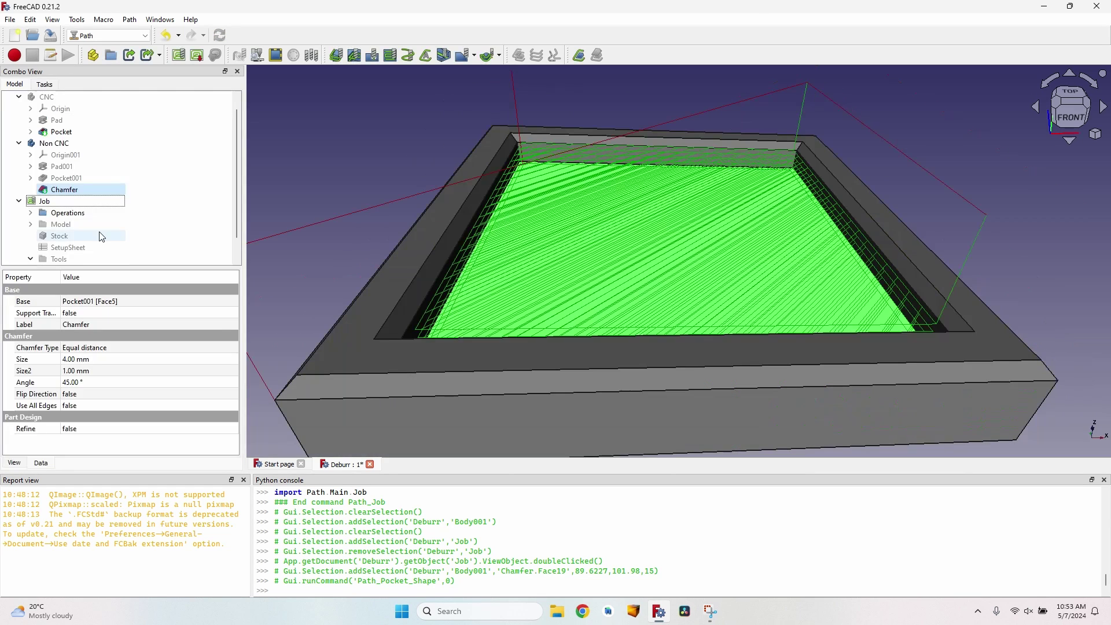
Expand the 45 Deg. Chamfer001 tool controller and look over the available tools in the ToolBit library
{"action": "scroll", "coordinate": [99, 235], "scroll_direction": "down", "scroll_amount": 1}
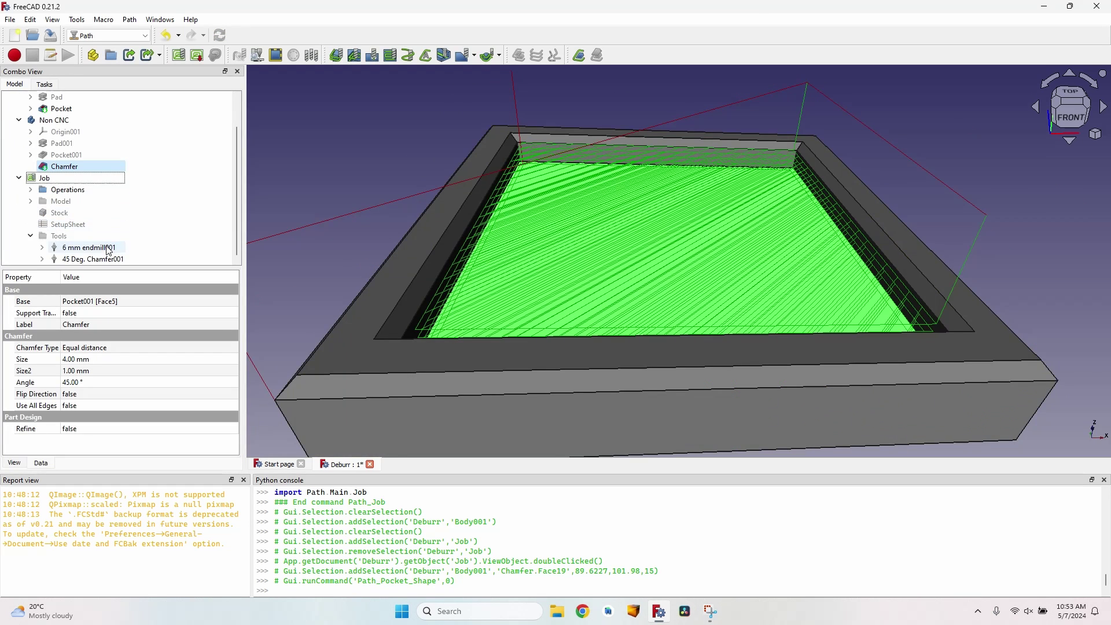
{"action": "left_click", "coordinate": [43, 259]}
{"action": "scroll", "coordinate": [83, 249], "scroll_direction": "down", "scroll_amount": 1}
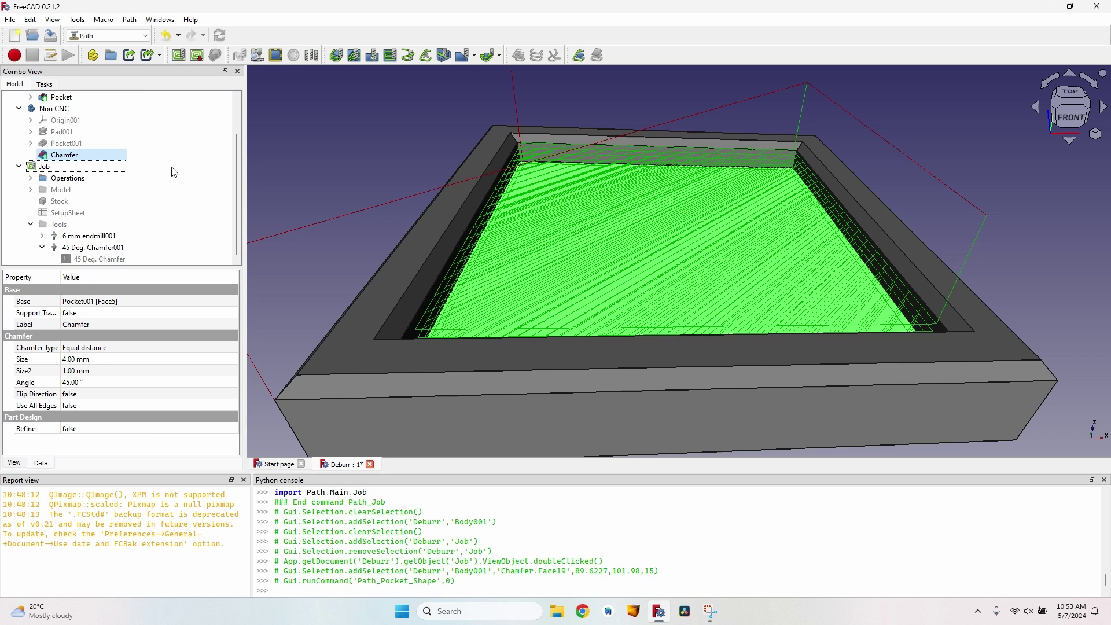
{"action": "left_click", "coordinate": [130, 21]}
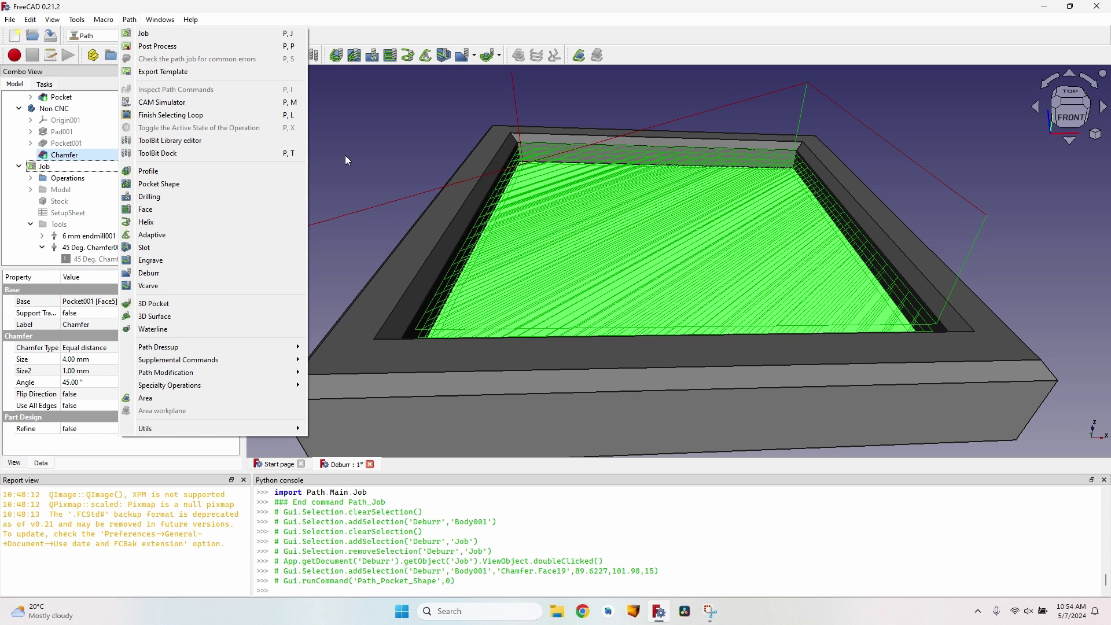
{"action": "left_click", "coordinate": [259, 142]}
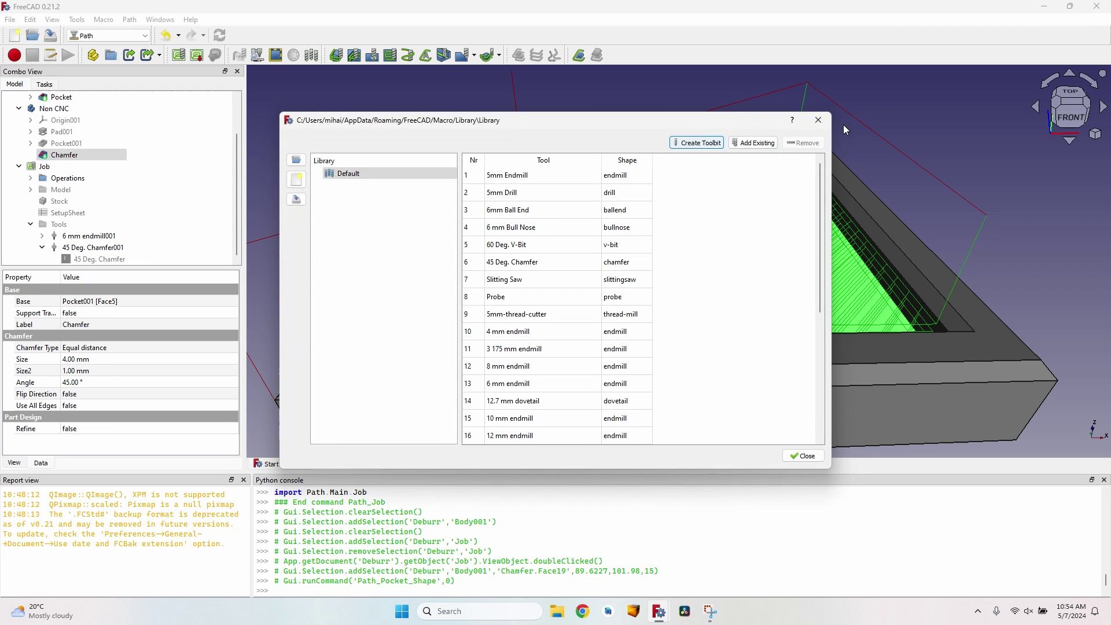
{"action": "left_click", "coordinate": [808, 459]}
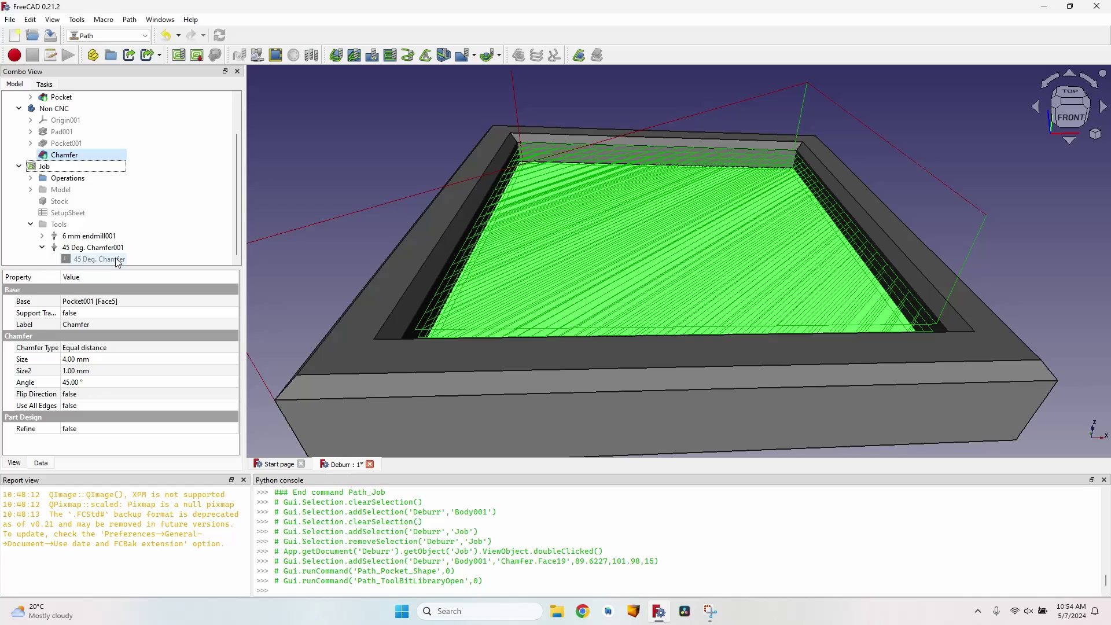
Set the 45 Deg. Chamfer bit's cutting edge height to 10 mm and tip diameter to 1 mm
{"action": "double_click", "coordinate": [98, 260]}
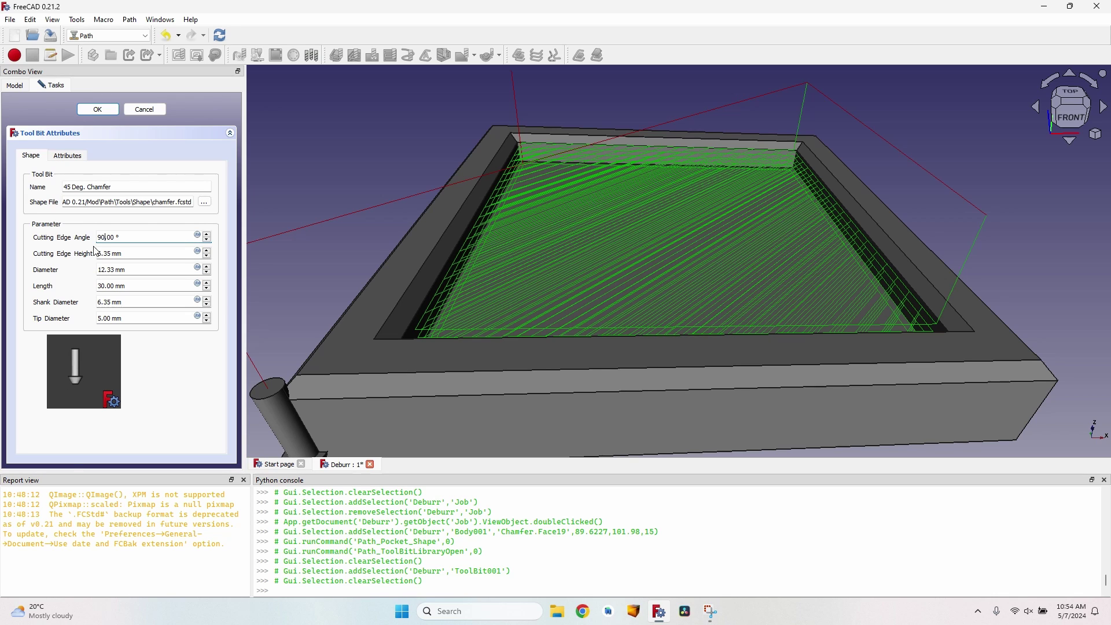
{"action": "double_click", "coordinate": [113, 253]}
{"action": "type", "text": "10"}
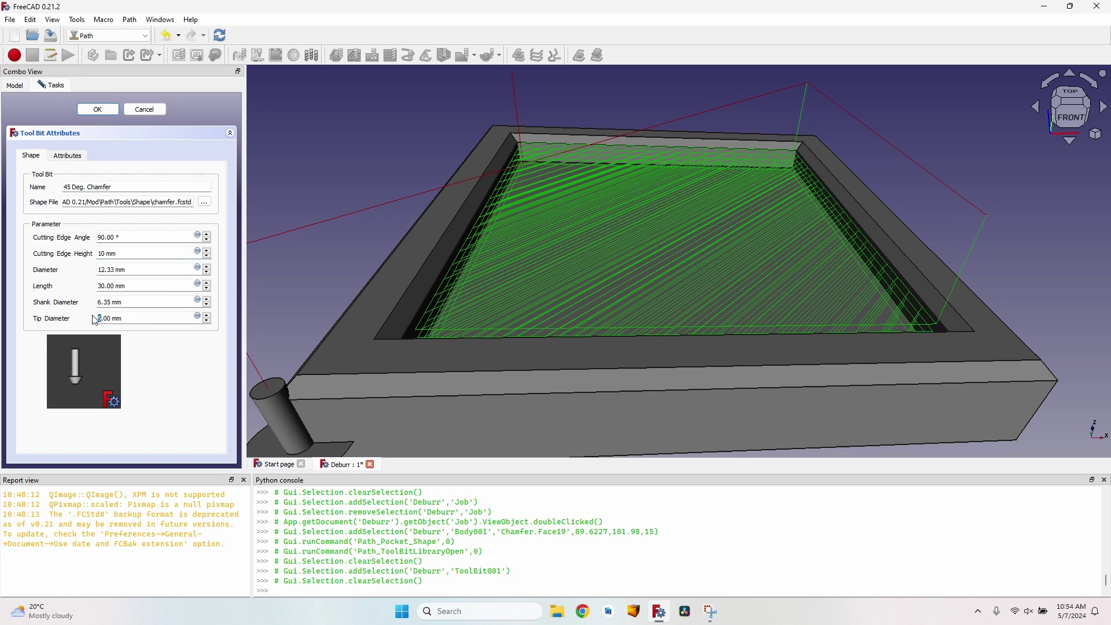
{"action": "left_click", "coordinate": [98, 109]}
Hide the toolpath of the job's Pocket_Shape operation
{"action": "middle_click_drag", "start_coordinate": [515, 349], "coordinate": [449, 225]}
{"action": "left_click", "coordinate": [30, 178]}
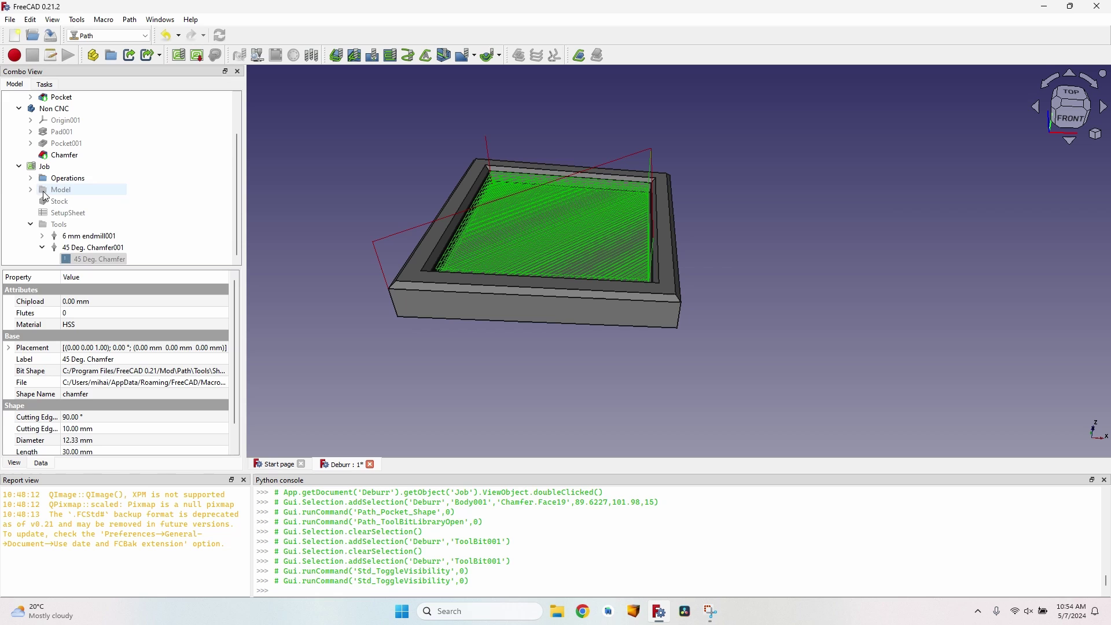
{"action": "left_click", "coordinate": [84, 189]}
{"action": "key", "text": "space"}
{"action": "scroll", "coordinate": [430, 200], "scroll_direction": "up", "scroll_amount": 3}
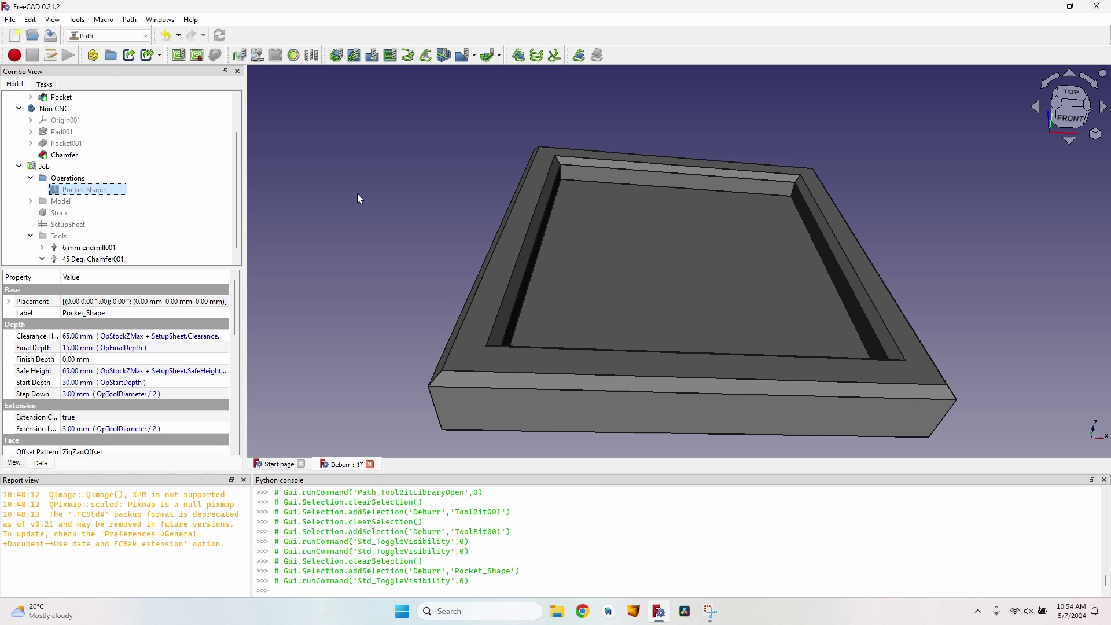
Try a Deburr operation with a 4 mm width on the Non CNC tray's top rim face
{"action": "left_click", "coordinate": [519, 227]}
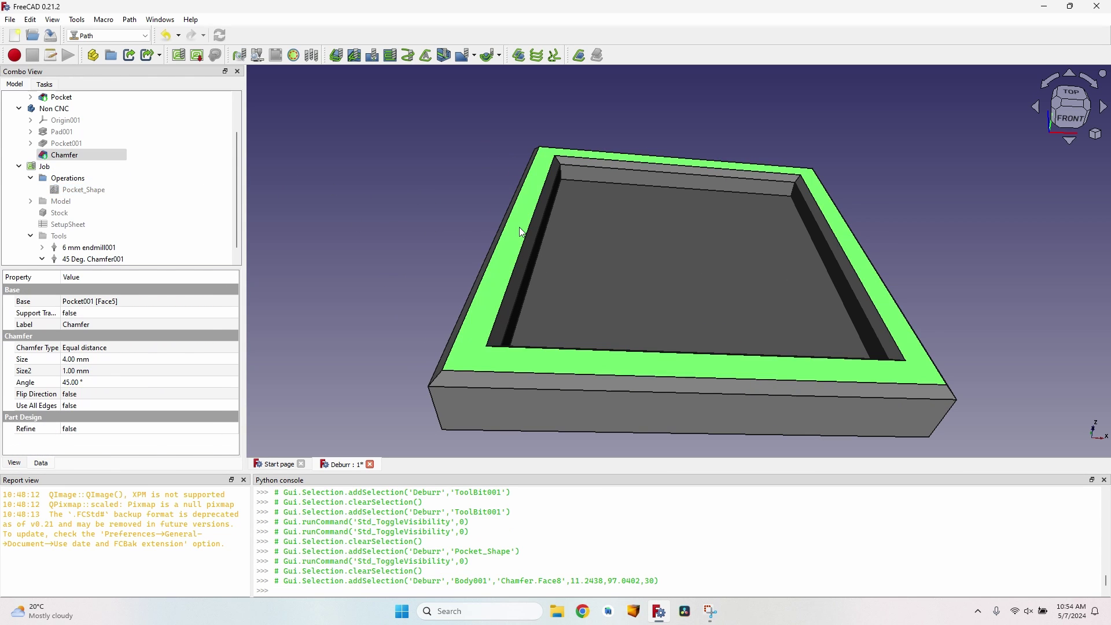
{"action": "left_click", "coordinate": [464, 58]}
{"action": "middle_click_drag", "start_coordinate": [349, 227], "coordinate": [481, 269]}
{"action": "scroll", "coordinate": [480, 269], "scroll_direction": "down", "scroll_amount": 2}
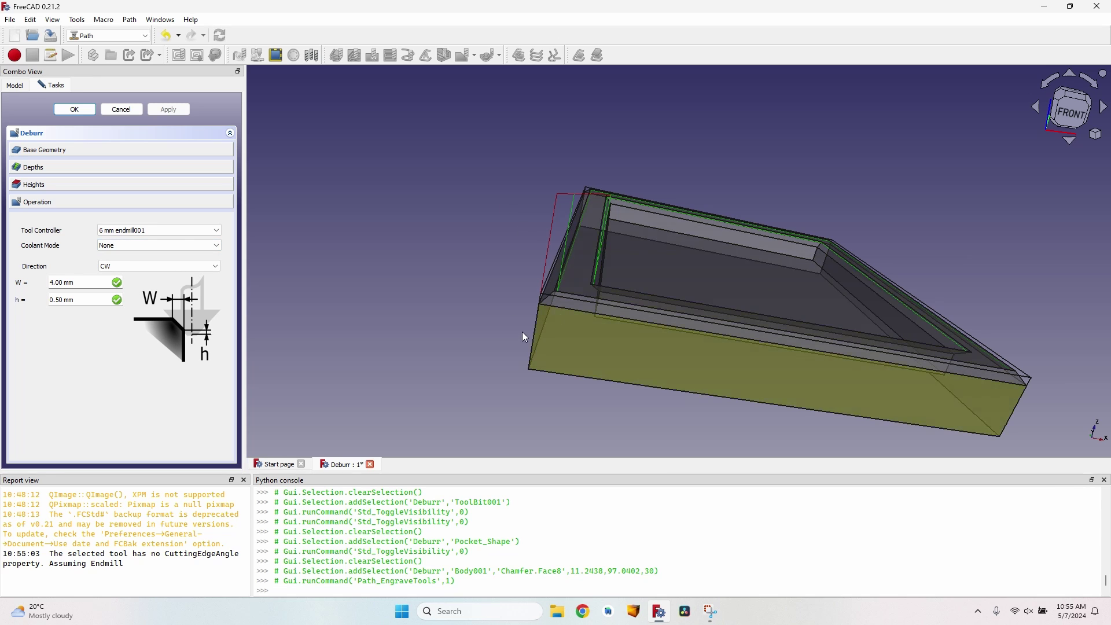
{"action": "key", "text": "Escape"}
Add a Profile operation on the four lower edges of the outer chamfer, using the 45 Deg. Chamfer001 tool controller
{"action": "scroll", "coordinate": [404, 222], "scroll_direction": "up", "scroll_amount": 4}
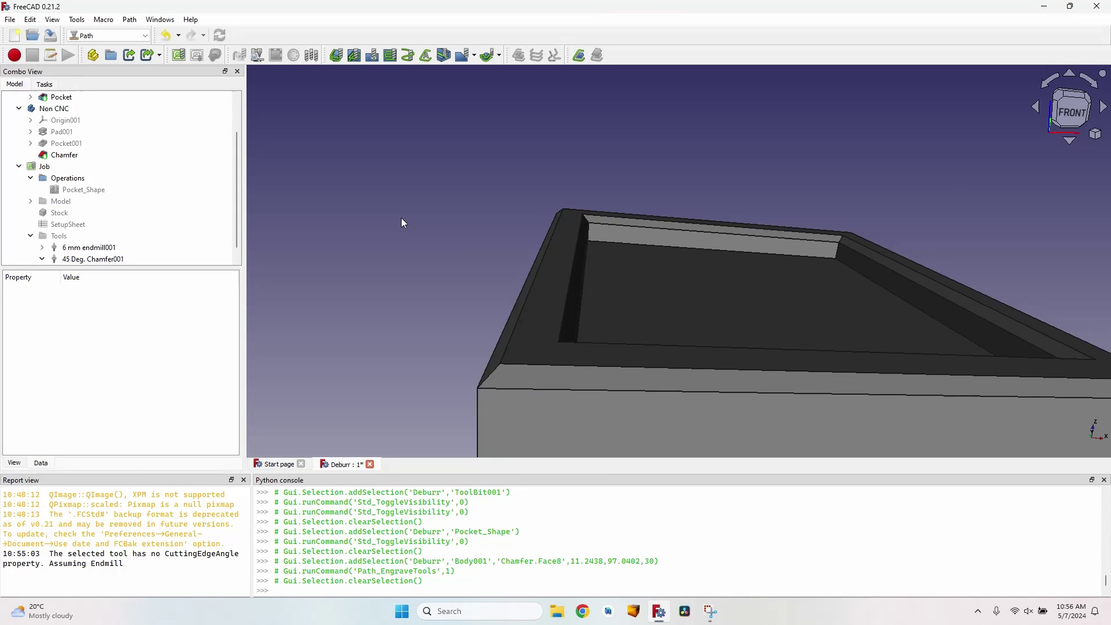
{"action": "scroll", "coordinate": [403, 221], "scroll_direction": "down", "scroll_amount": 5}
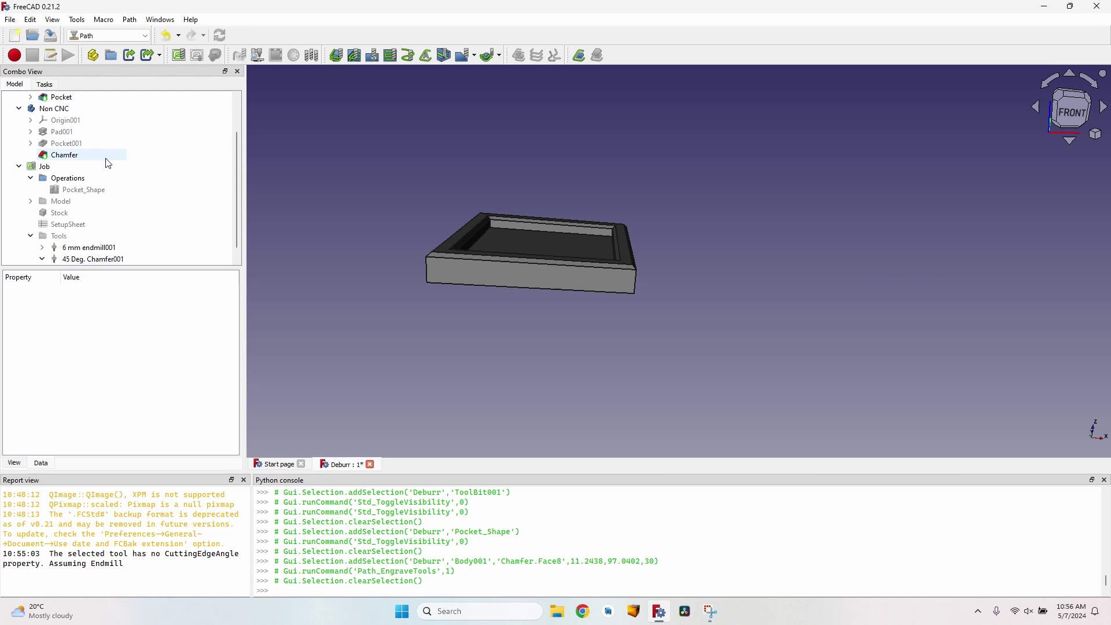
{"action": "scroll", "coordinate": [420, 194], "scroll_direction": "up", "scroll_amount": 3}
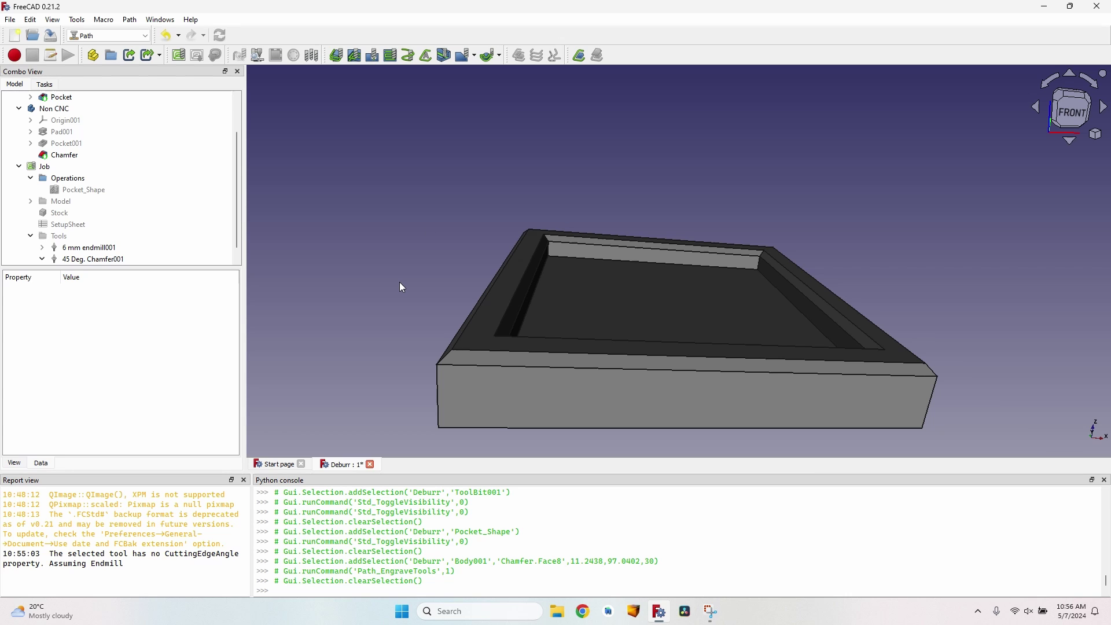
{"action": "middle_click_drag", "start_coordinate": [400, 283], "coordinate": [488, 254]}
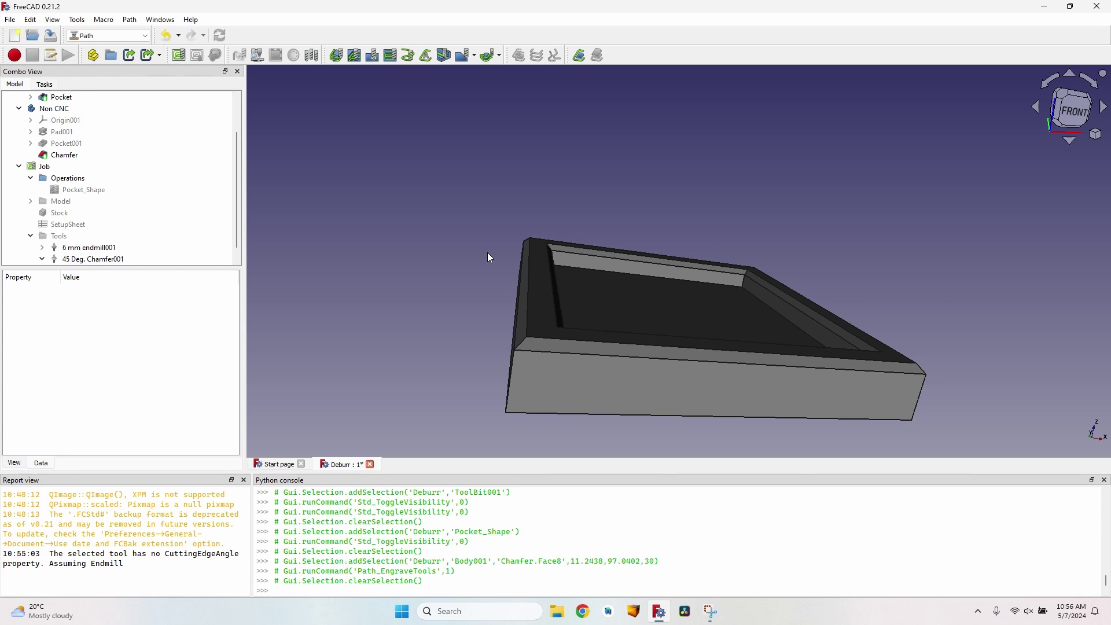
{"action": "left_click", "coordinate": [521, 313]}
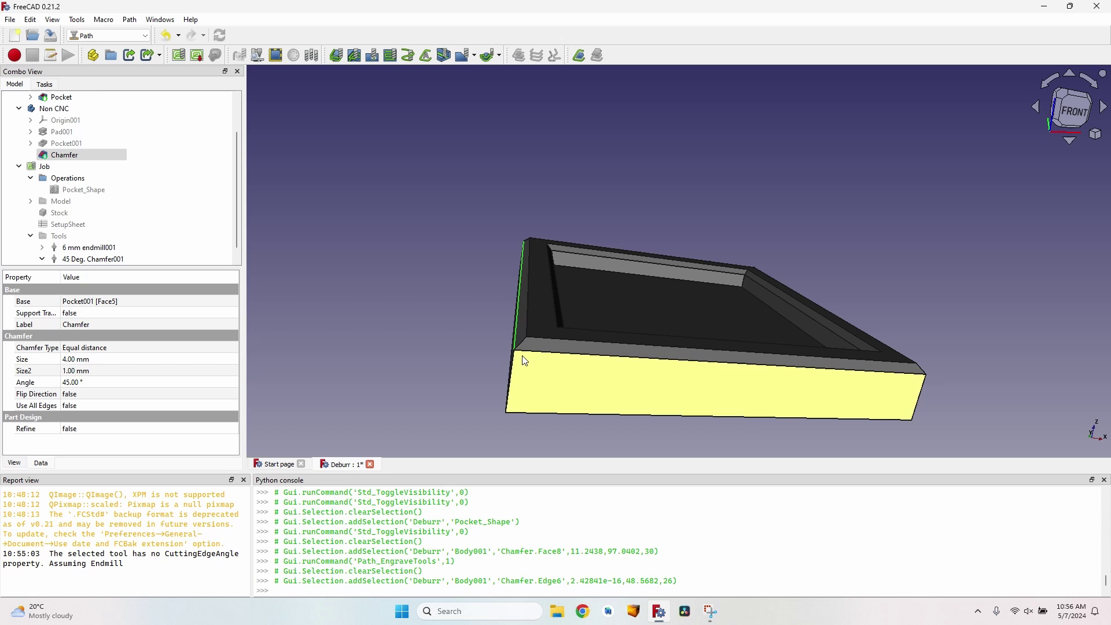
{"action": "left_click", "coordinate": [547, 351]}
{"action": "middle_click_drag", "start_coordinate": [548, 351], "coordinate": [743, 304]}
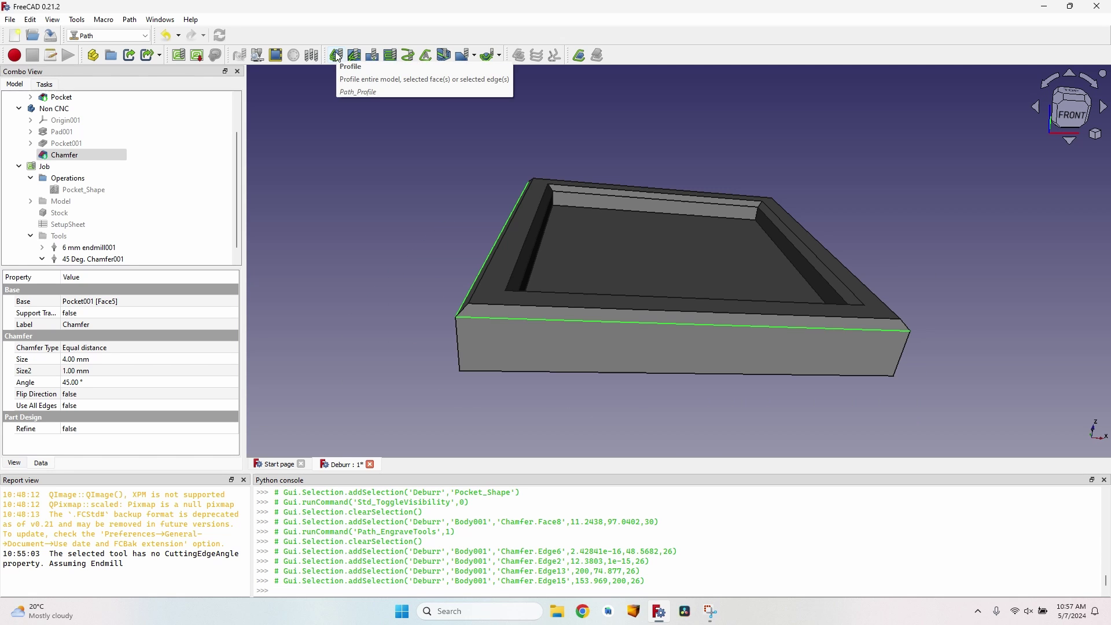
{"action": "left_click", "coordinate": [338, 55]}
{"action": "left_click", "coordinate": [164, 231]}
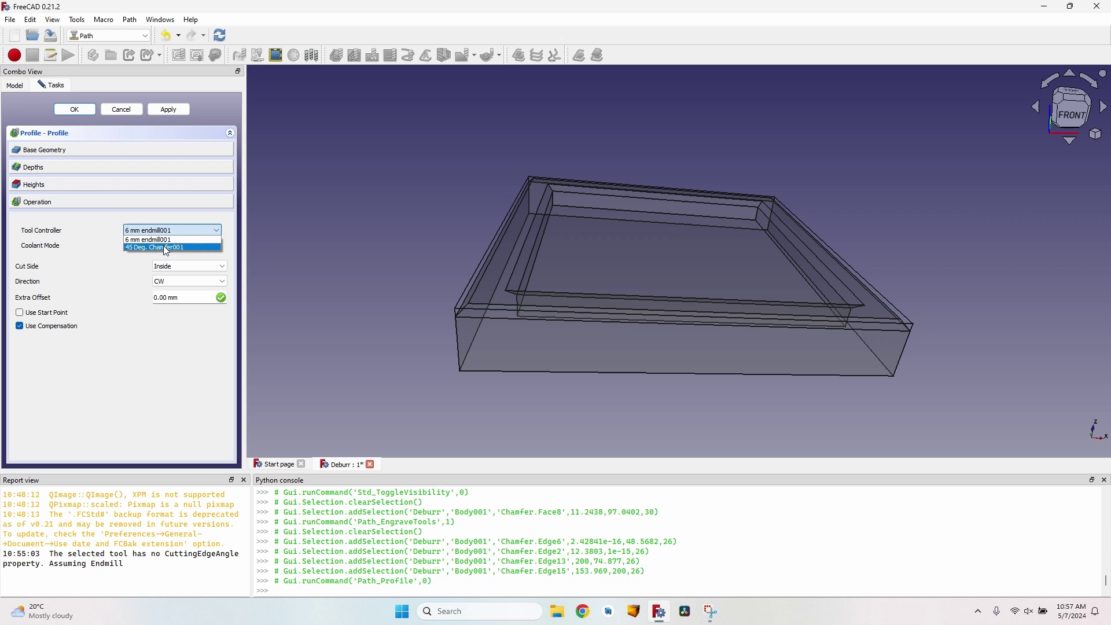
{"action": "left_click", "coordinate": [168, 248]}
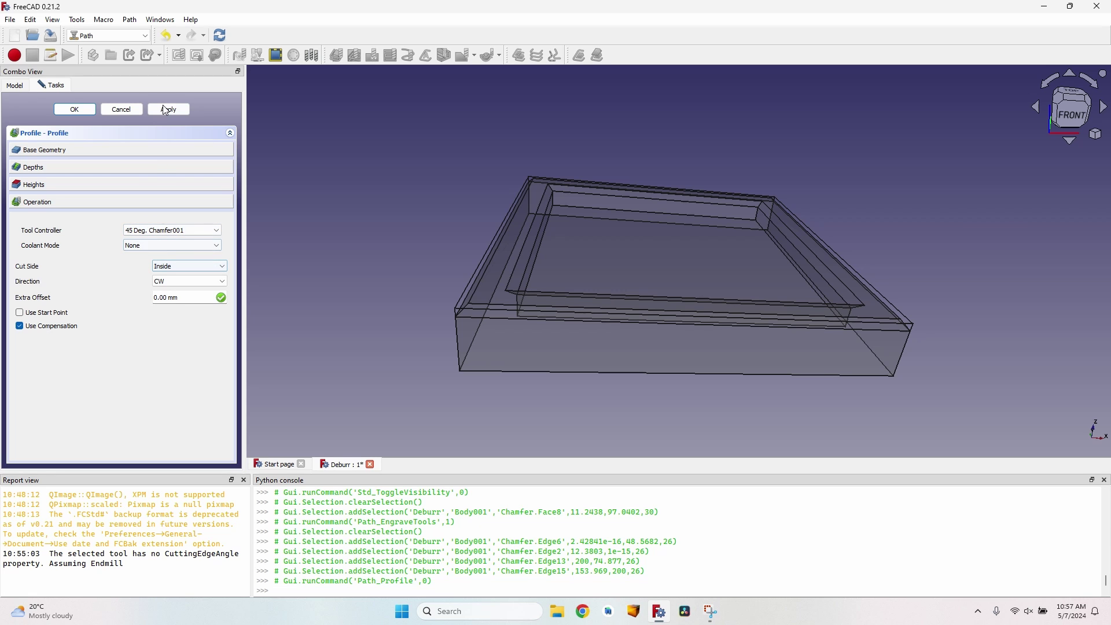
Set the Profile's cut side to Outside and inspect the path around the tray's outer corner
{"action": "scroll", "coordinate": [502, 273], "scroll_direction": "up", "scroll_amount": 2}
{"action": "middle_click_drag", "start_coordinate": [501, 273], "coordinate": [530, 250]}
{"action": "left_click", "coordinate": [186, 267]}
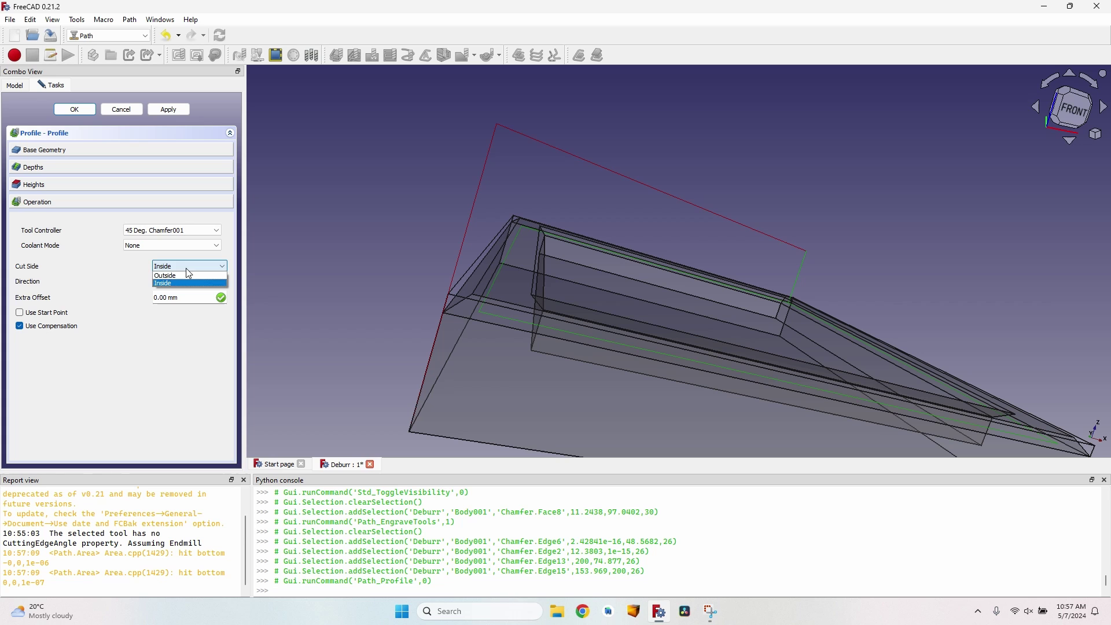
{"action": "left_click", "coordinate": [185, 276]}
{"action": "middle_click_drag", "start_coordinate": [287, 223], "coordinate": [532, 255]}
{"action": "scroll", "coordinate": [397, 363], "scroll_direction": "up", "scroll_amount": 10}
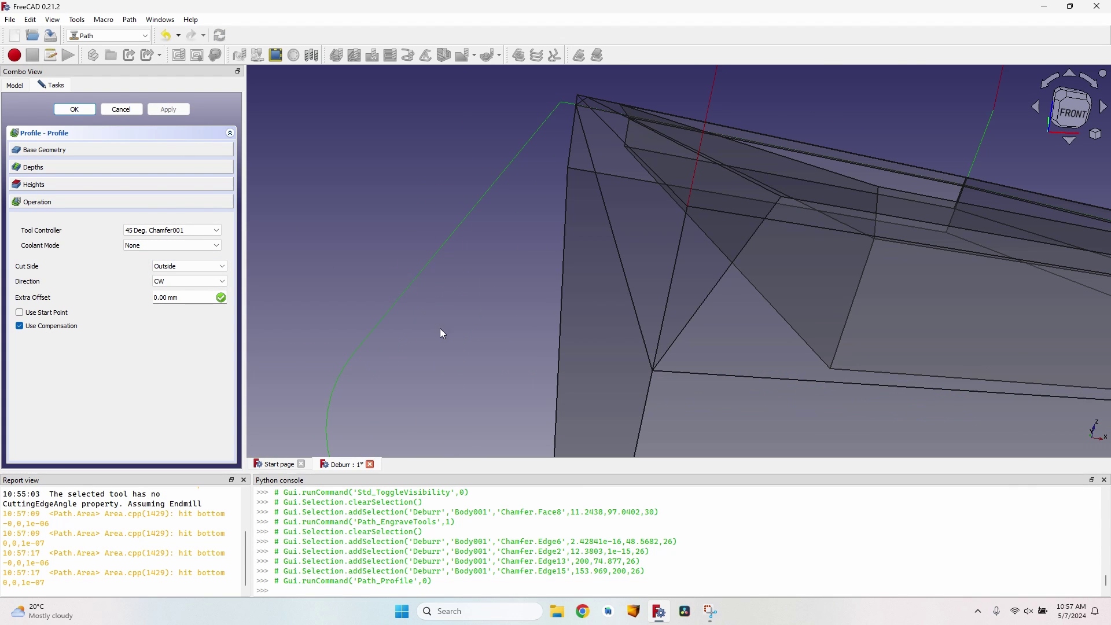
{"action": "middle_click_drag", "start_coordinate": [440, 328], "coordinate": [497, 300]}
{"action": "scroll", "coordinate": [441, 313], "scroll_direction": "down", "scroll_amount": 10}
{"action": "scroll", "coordinate": [456, 284], "scroll_direction": "up", "scroll_amount": 3}
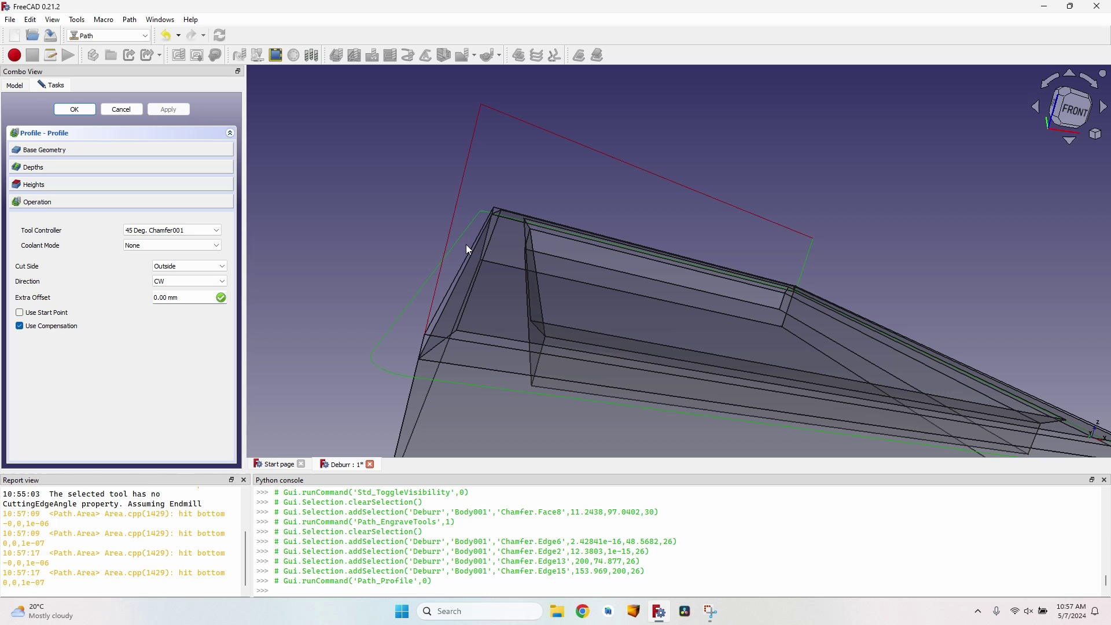
{"action": "middle_click_drag", "start_coordinate": [312, 315], "coordinate": [387, 269]}
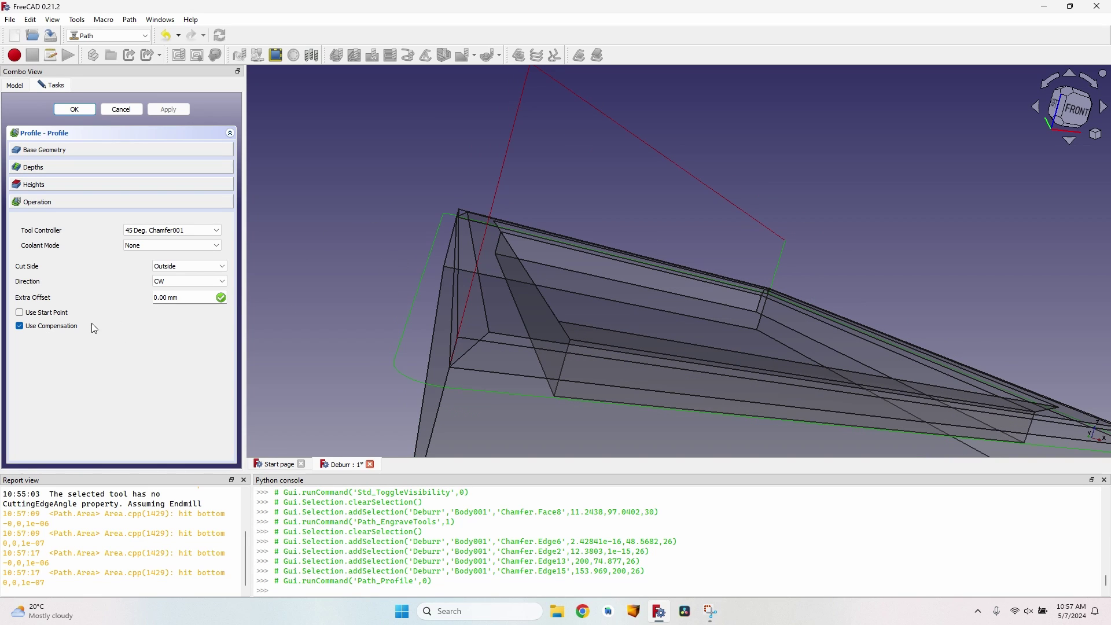
Disable compensation for the Profile operation and apply the change
{"action": "left_click", "coordinate": [35, 328]}
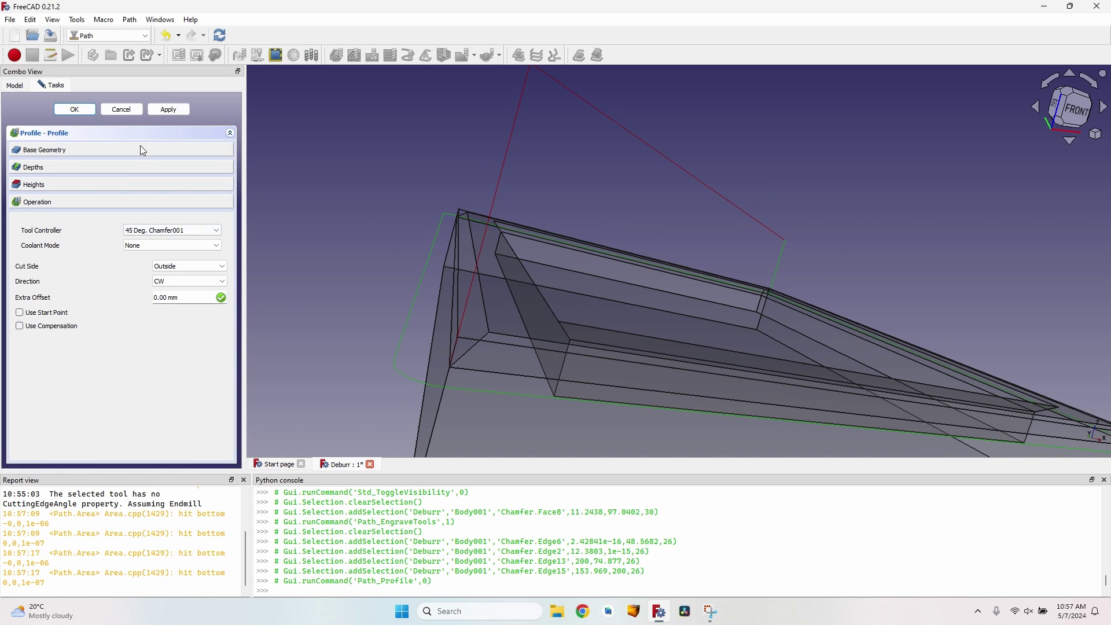
{"action": "left_click", "coordinate": [169, 110]}
{"action": "middle_click_drag", "start_coordinate": [369, 287], "coordinate": [373, 328]}
{"action": "scroll", "coordinate": [373, 329], "scroll_direction": "up", "scroll_amount": 5}
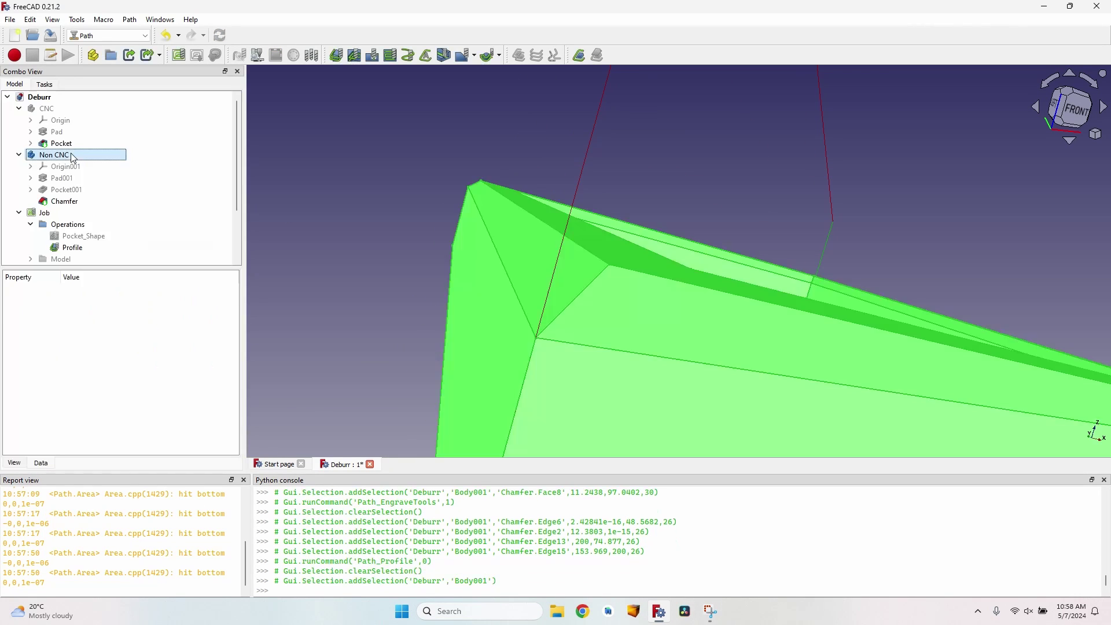
Check the profile path with the Non CNC body hidden and shown, and compare the 45 Deg. Chamfer bit's shape with the tray
{"action": "key", "text": "space"}
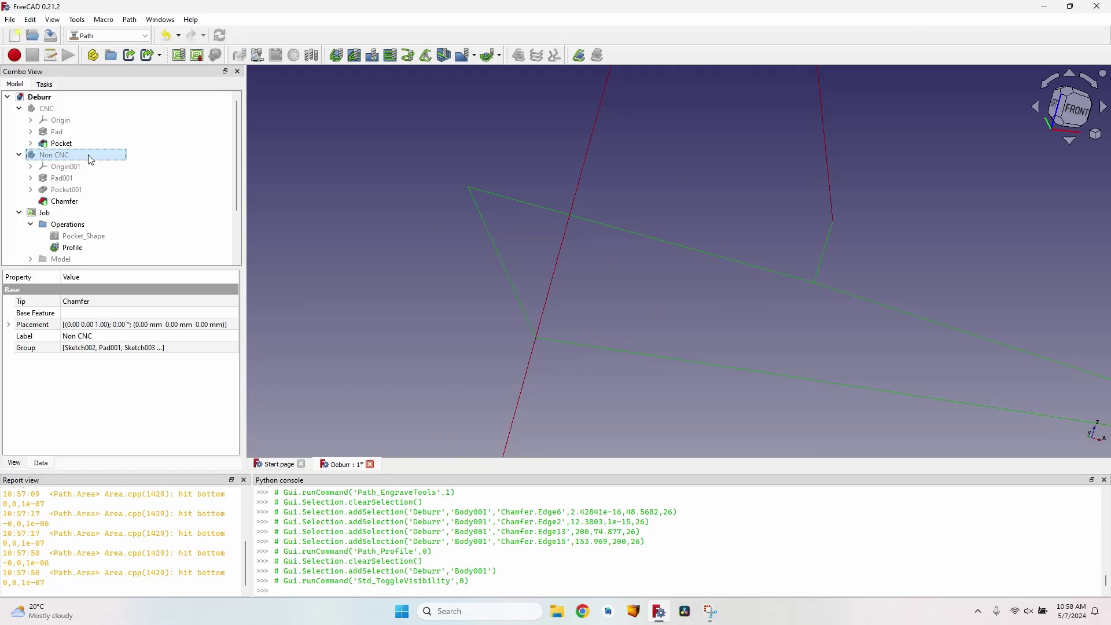
{"action": "key", "text": "space"}
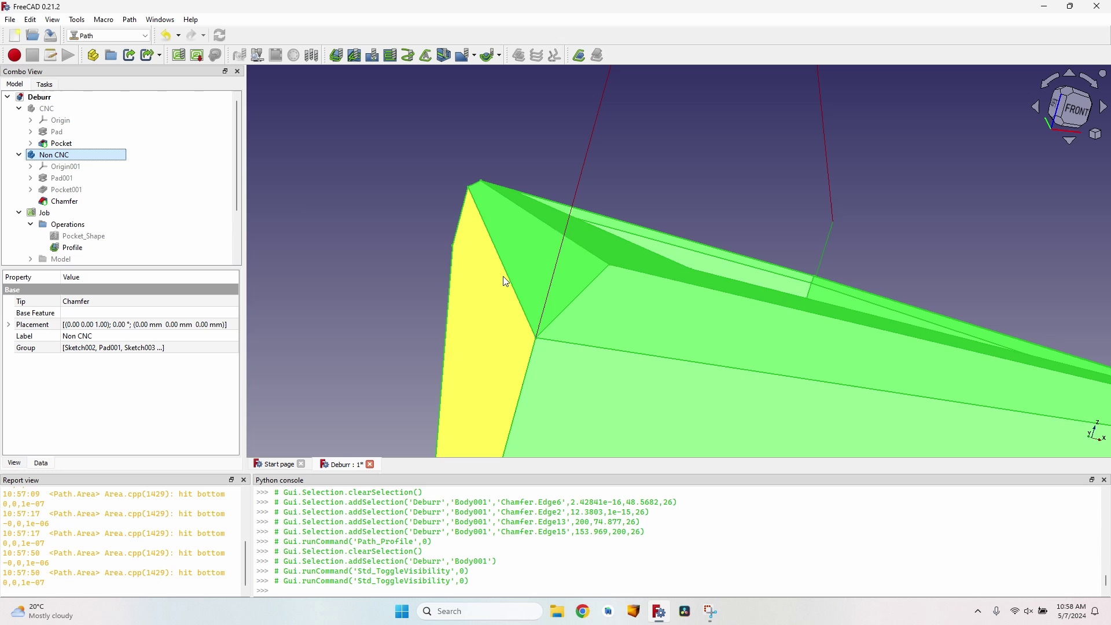
{"action": "scroll", "coordinate": [115, 244], "scroll_direction": "down", "scroll_amount": 2}
{"action": "double_click", "coordinate": [114, 258]}
{"action": "scroll", "coordinate": [462, 317], "scroll_direction": "down", "scroll_amount": 4}
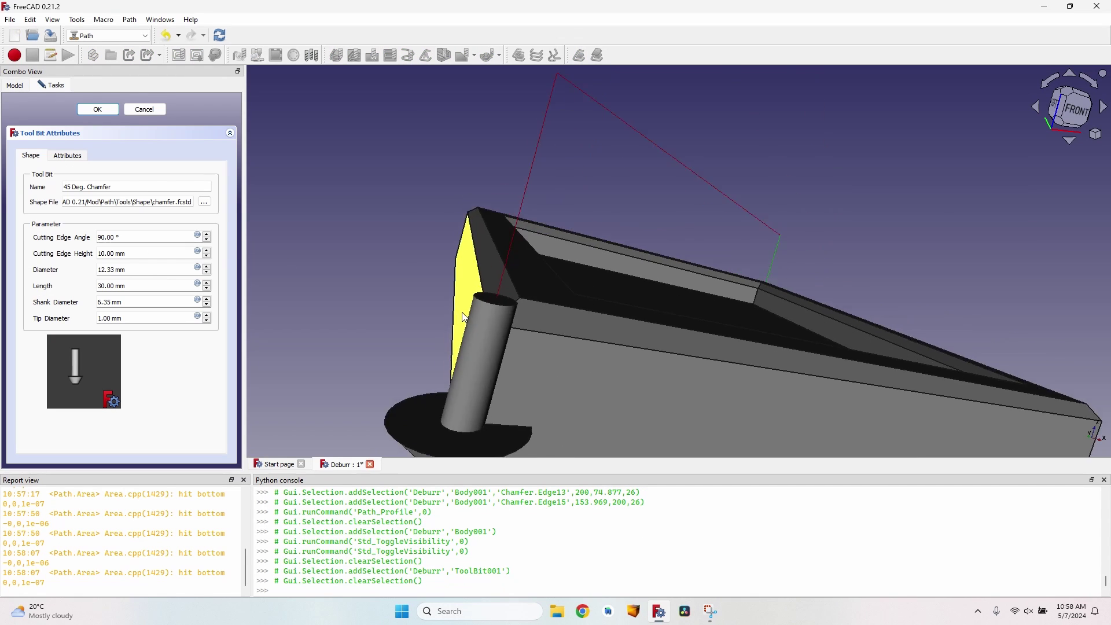
{"action": "middle_click_drag", "start_coordinate": [461, 318], "coordinate": [522, 317]}
{"action": "scroll", "coordinate": [464, 347], "scroll_direction": "up", "scroll_amount": 5}
Set the Profile operation's extra offset to 0.50 mm and recalculate the path
{"action": "scroll", "coordinate": [467, 347], "scroll_direction": "up", "scroll_amount": 2}
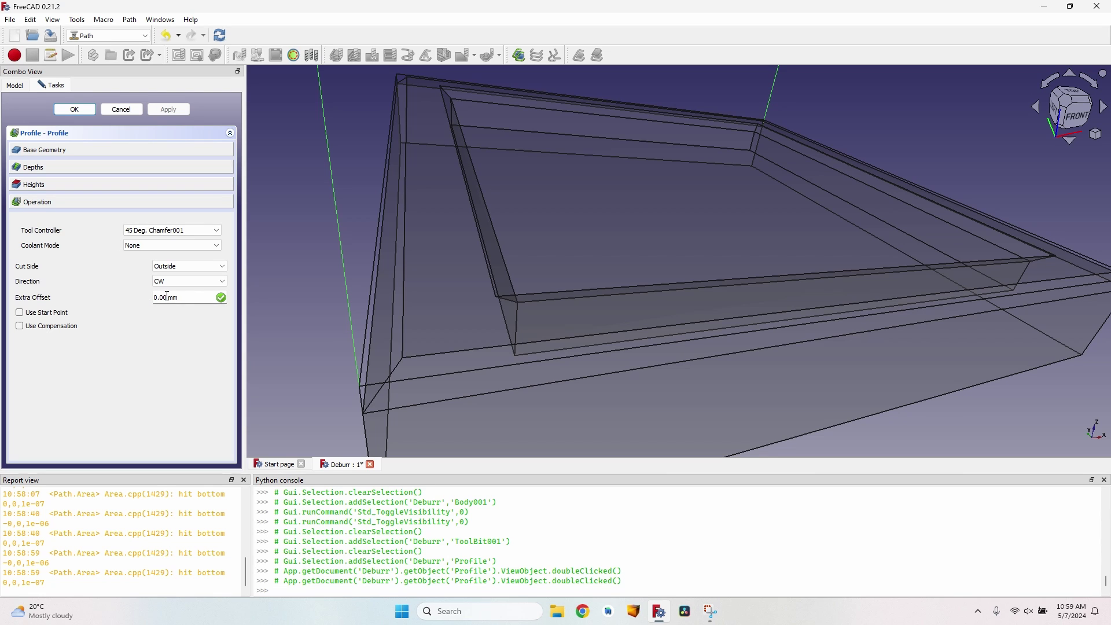
{"action": "key", "text": "BackSpace"}
{"action": "left_click", "coordinate": [172, 108]}
{"action": "scroll", "coordinate": [315, 286], "scroll_direction": "up", "scroll_amount": 8}
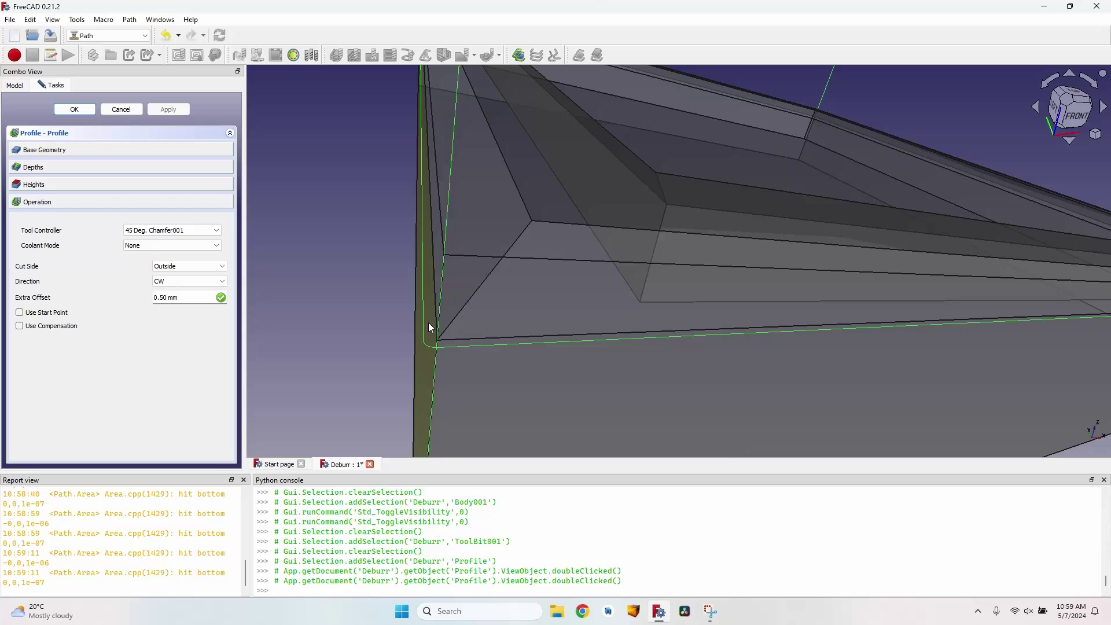
Examine the offset path around the tray's outer edges and accept the Profile operation
{"action": "scroll", "coordinate": [394, 241], "scroll_direction": "down", "scroll_amount": 6}
{"action": "middle_click_drag", "start_coordinate": [623, 379], "coordinate": [553, 362]}
{"action": "scroll", "coordinate": [422, 297], "scroll_direction": "up", "scroll_amount": 2}
{"action": "scroll", "coordinate": [422, 297], "scroll_direction": "down", "scroll_amount": 4}
{"action": "middle_click_drag", "start_coordinate": [735, 298], "coordinate": [712, 322]}
{"action": "scroll", "coordinate": [712, 322], "scroll_direction": "up", "scroll_amount": 1}
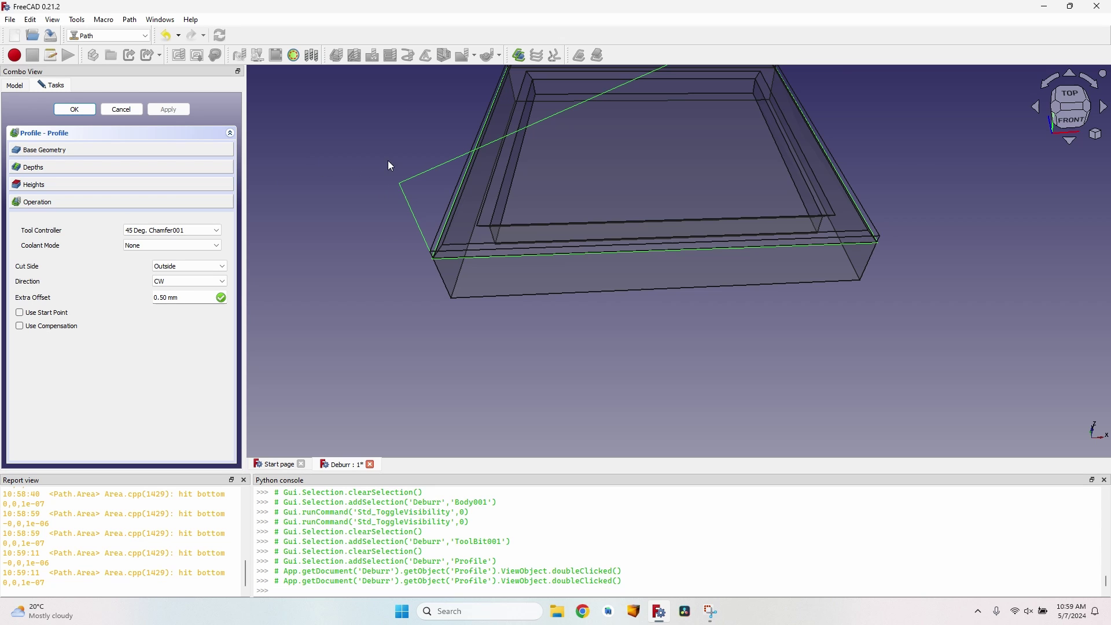
{"action": "scroll", "coordinate": [399, 168], "scroll_direction": "up", "scroll_amount": 3}
{"action": "scroll", "coordinate": [422, 169], "scroll_direction": "up", "scroll_amount": 1}
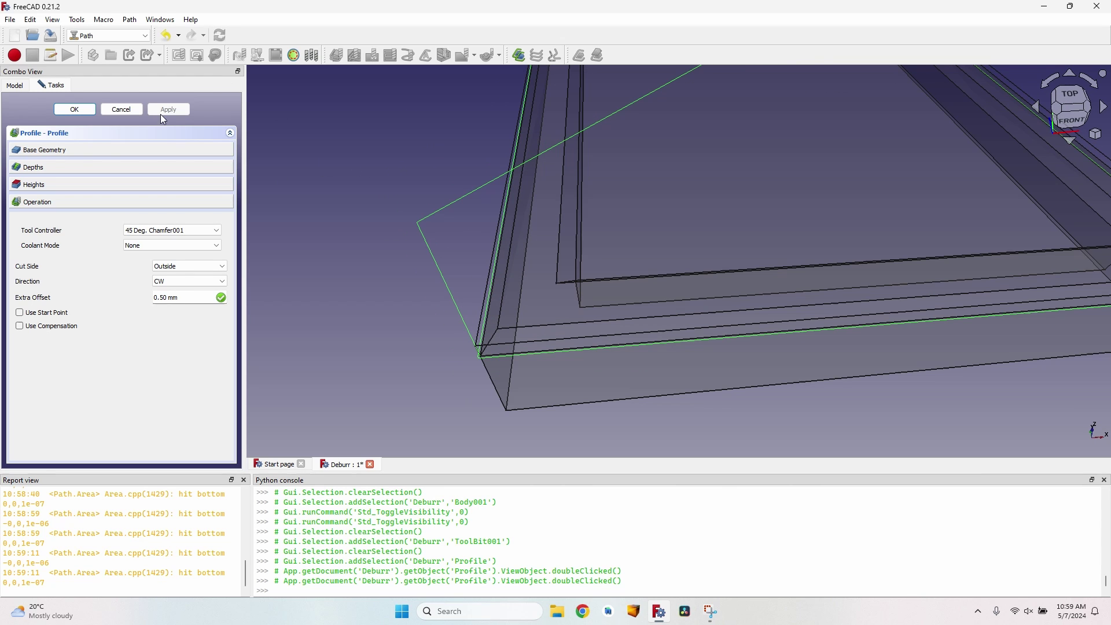
{"action": "left_click", "coordinate": [81, 110]}
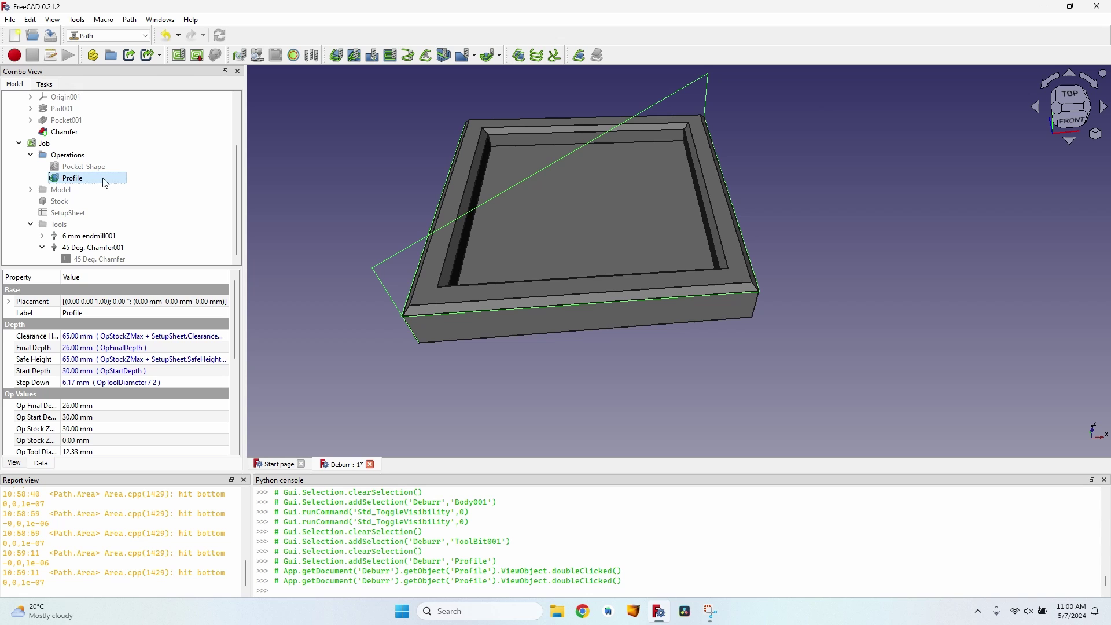
Duplicate the Profile operation and replace the copy's base geometry with the four lower edges of the pocket's inner chamfer
{"action": "left_click", "coordinate": [521, 56]}
{"action": "double_click", "coordinate": [74, 190]}
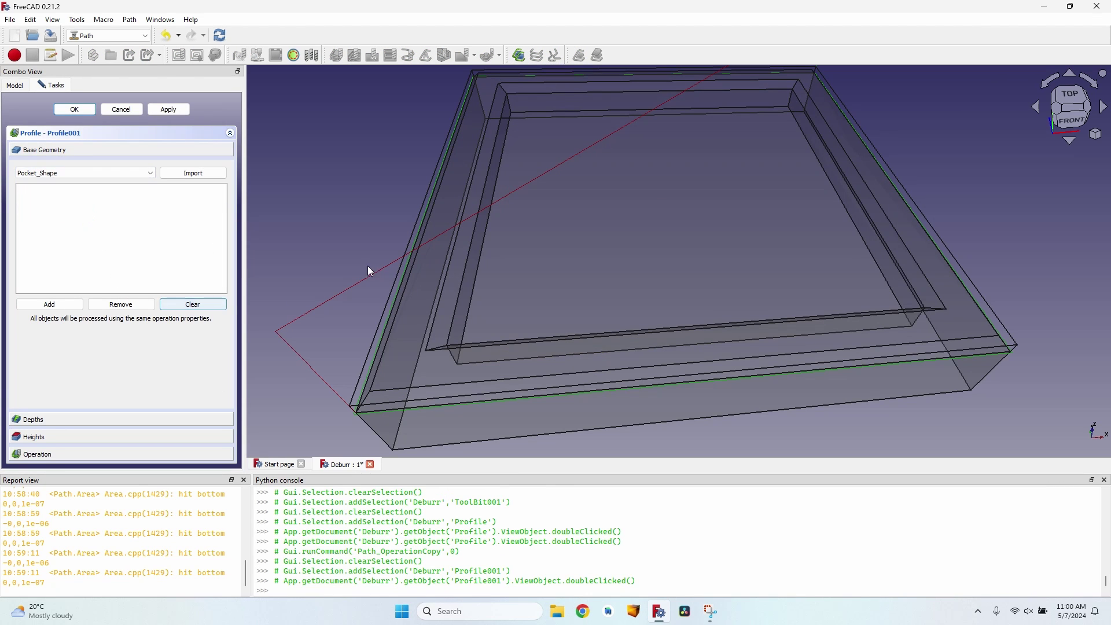
{"action": "left_click", "coordinate": [473, 237]}
{"action": "left_click", "coordinate": [544, 95], "text": "ctrl"}
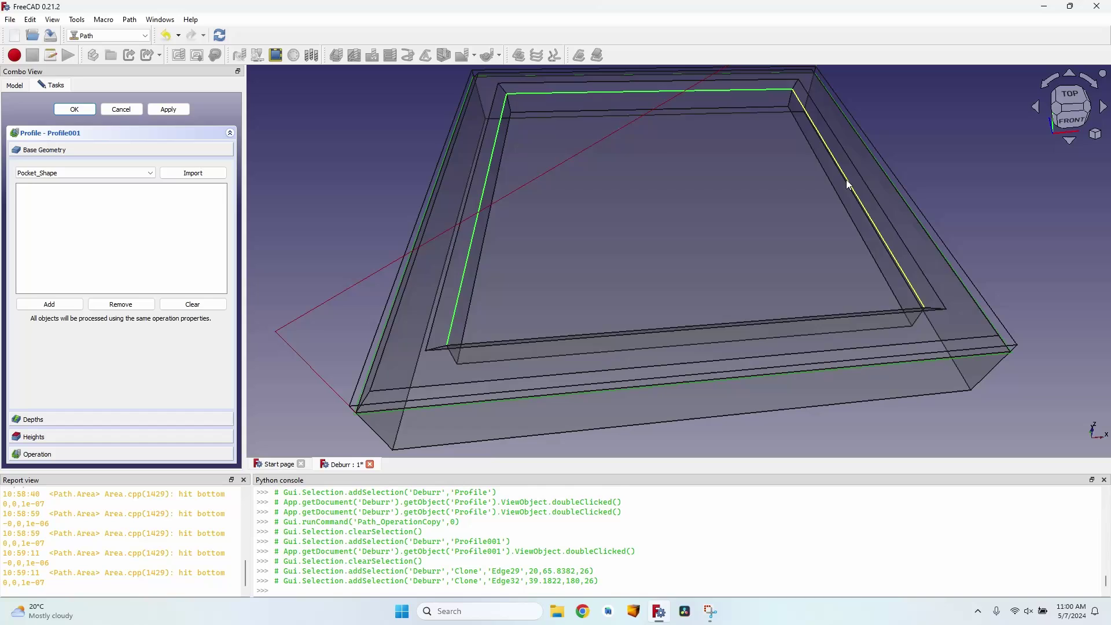
{"action": "left_click", "coordinate": [845, 173], "text": "ctrl"}
{"action": "left_click", "coordinate": [845, 174], "text": "ctrl"}
{"action": "left_click", "coordinate": [842, 172], "text": "ctrl"}
{"action": "scroll", "coordinate": [730, 207], "scroll_direction": "down", "scroll_amount": 3}
{"action": "middle_click_drag", "start_coordinate": [730, 207], "coordinate": [715, 280]}
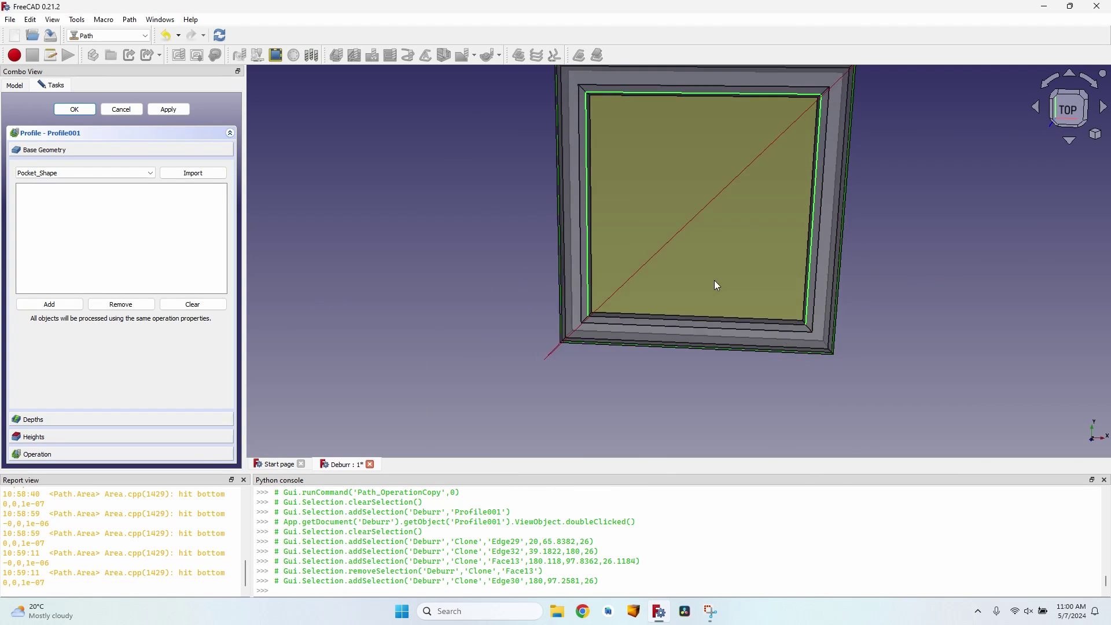
{"action": "scroll", "coordinate": [695, 298], "scroll_direction": "up", "scroll_amount": 4}
{"action": "left_click", "coordinate": [676, 341], "text": "ctrl"}
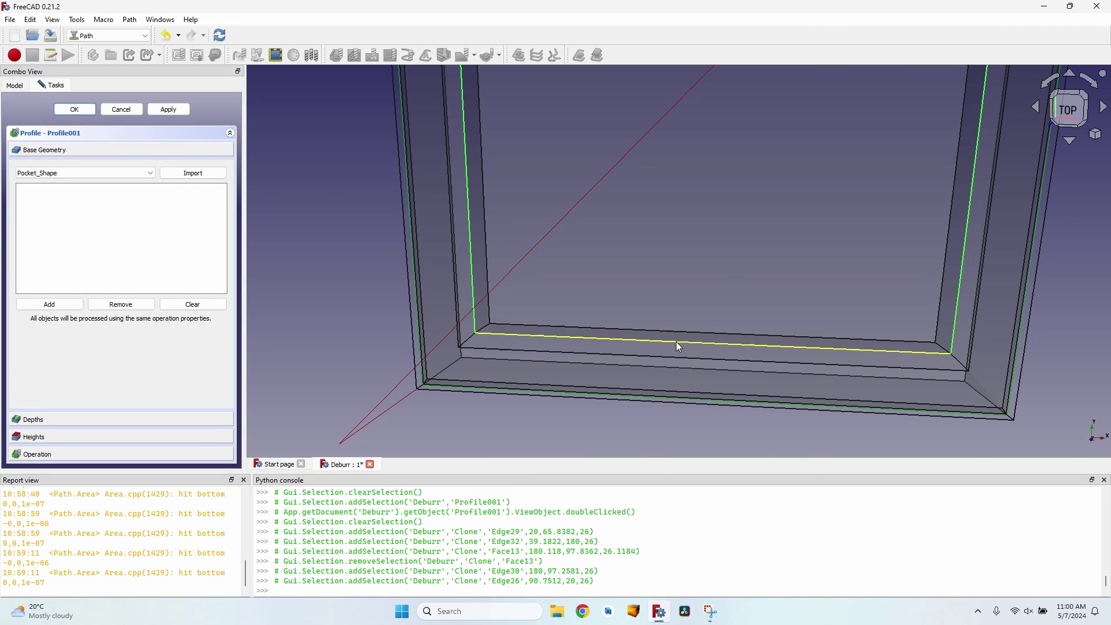
{"action": "left_click", "coordinate": [50, 305]}
{"action": "left_click", "coordinate": [169, 110]}
Examine where the copied profile path runs relative to the pocket's inner chamfer at a corner
{"action": "scroll", "coordinate": [560, 292], "scroll_direction": "down", "scroll_amount": 5}
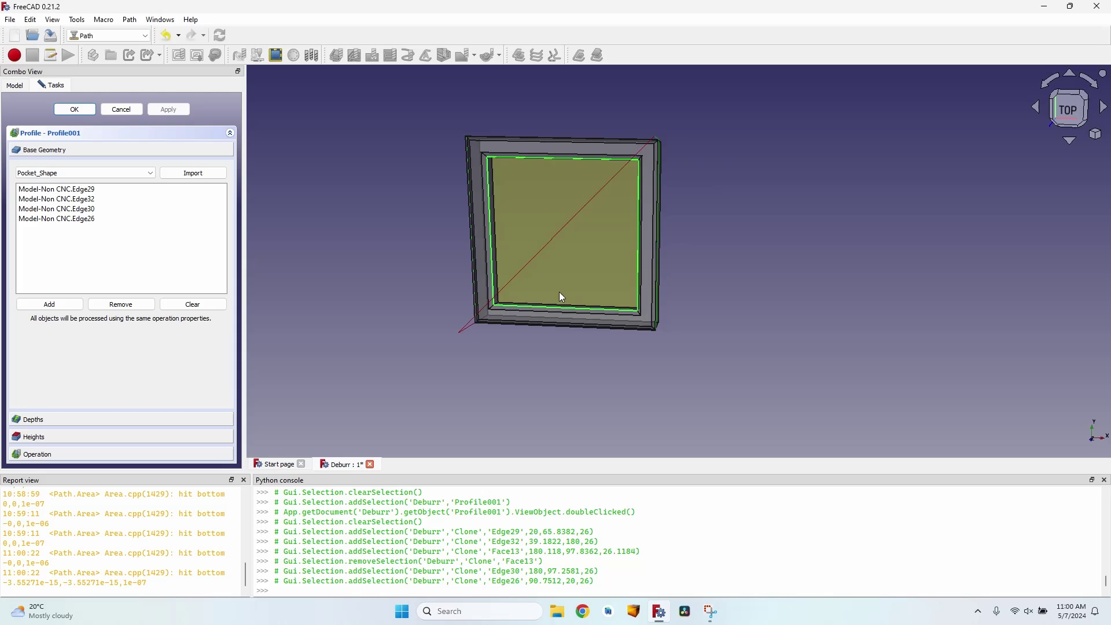
{"action": "middle_click_drag", "start_coordinate": [559, 291], "coordinate": [667, 342]}
{"action": "scroll", "coordinate": [682, 250], "scroll_direction": "up", "scroll_amount": 10}
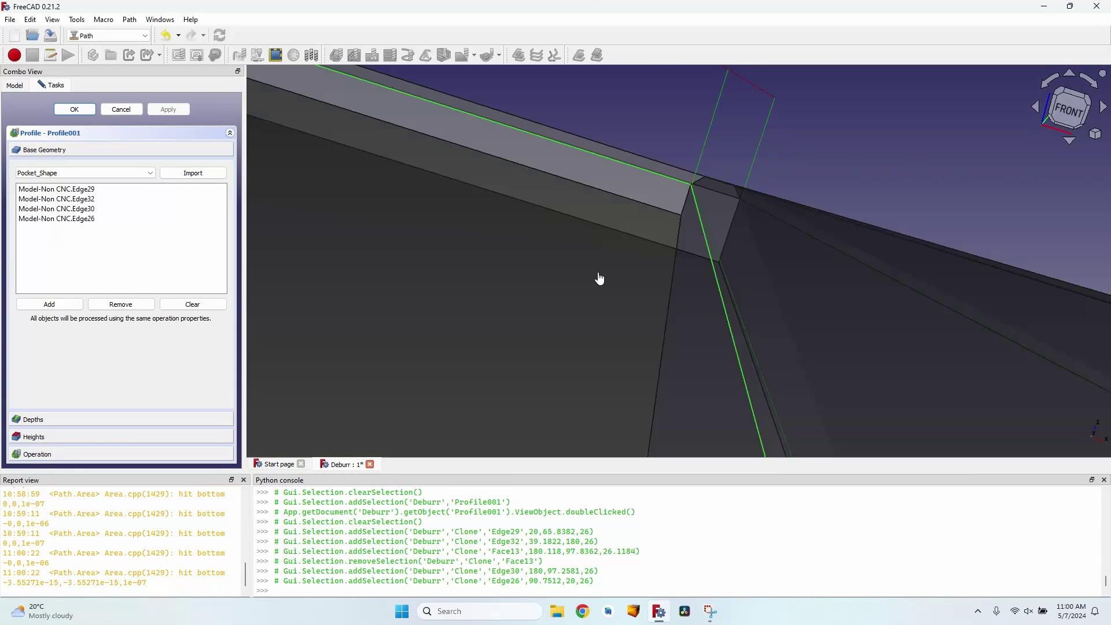
{"action": "left_click", "coordinate": [599, 274]}
{"action": "scroll", "coordinate": [603, 261], "scroll_direction": "down", "scroll_amount": 5}
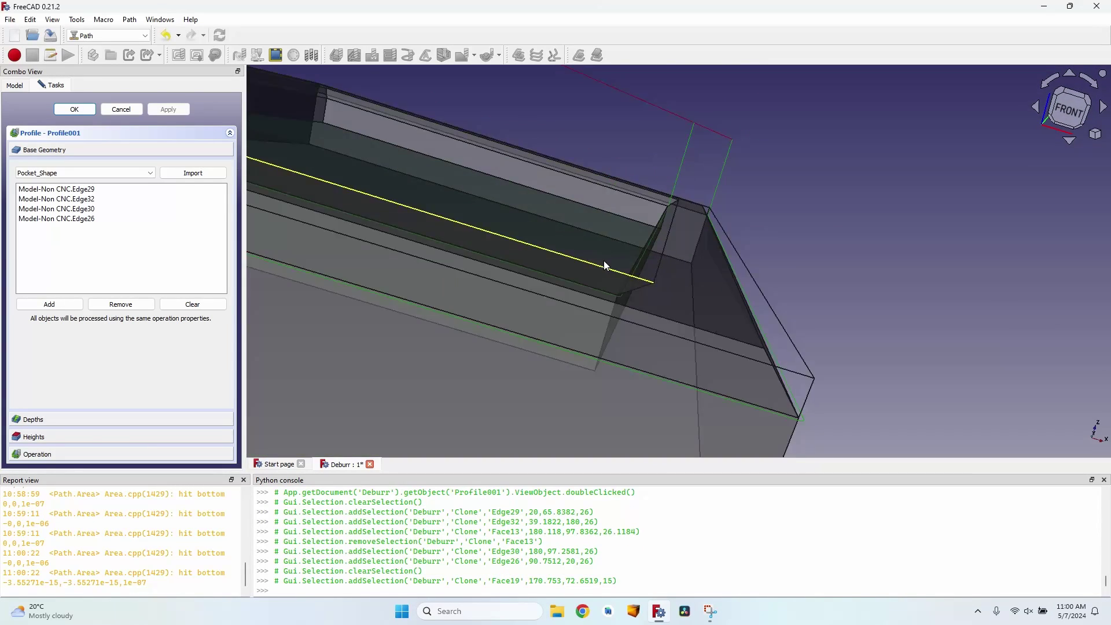
{"action": "scroll", "coordinate": [615, 277], "scroll_direction": "up", "scroll_amount": 4}
{"action": "scroll", "coordinate": [612, 273], "scroll_direction": "down", "scroll_amount": 4}
{"action": "middle_click_drag", "start_coordinate": [611, 269], "coordinate": [565, 268]}
{"action": "scroll", "coordinate": [567, 276], "scroll_direction": "up", "scroll_amount": 5}
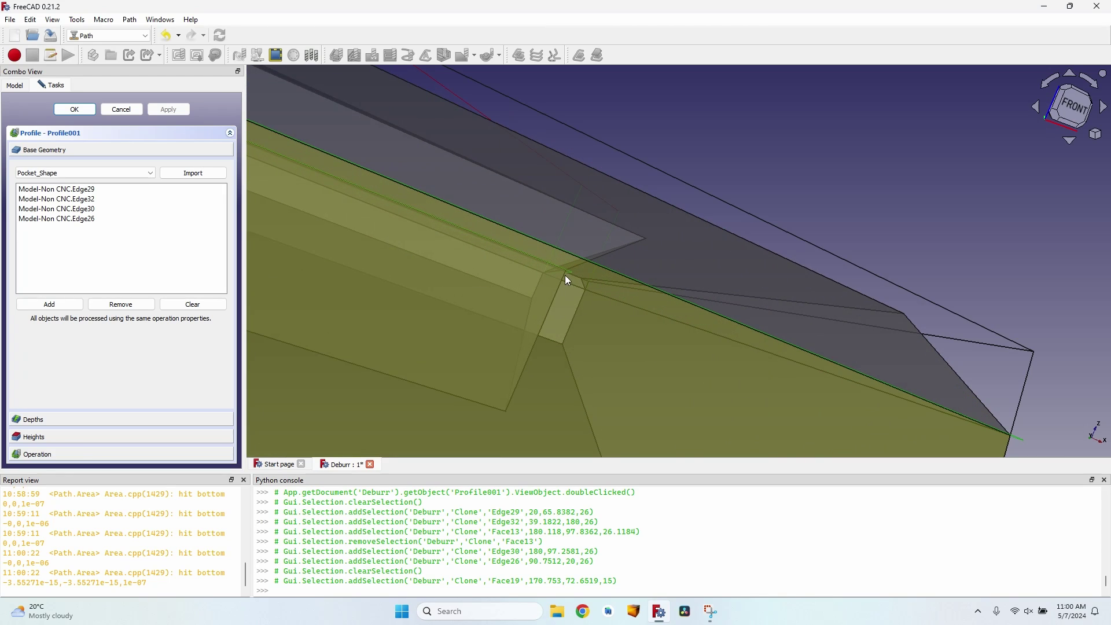
Set the copied Profile operation's cut side to Inside and apply the change
{"action": "left_click", "coordinate": [101, 455]}
{"action": "left_click", "coordinate": [179, 266]}
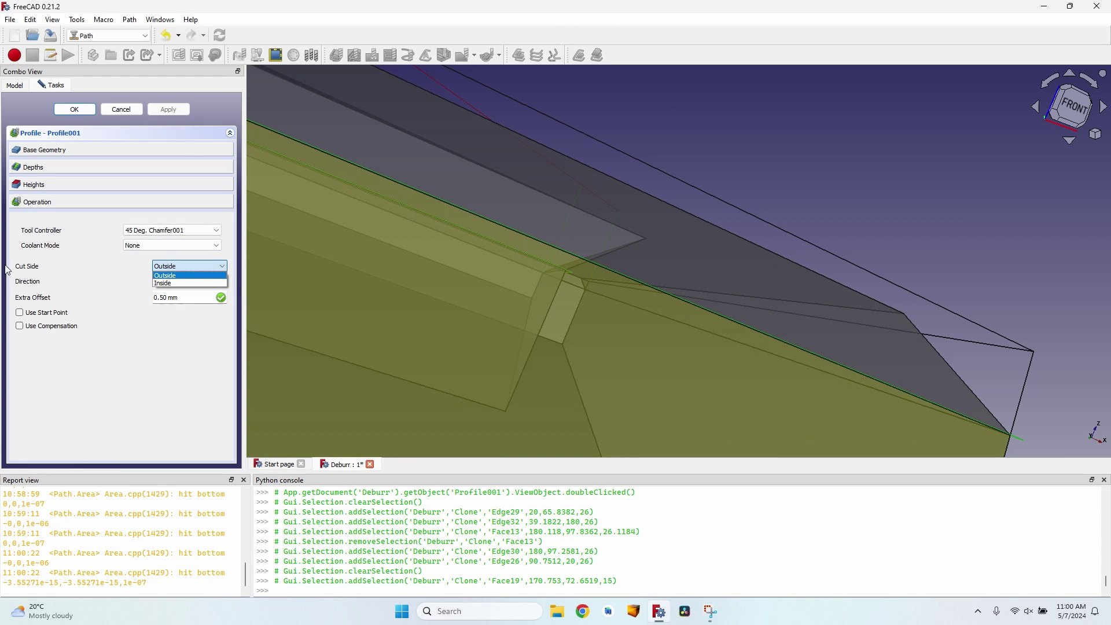
{"action": "left_click", "coordinate": [165, 284]}
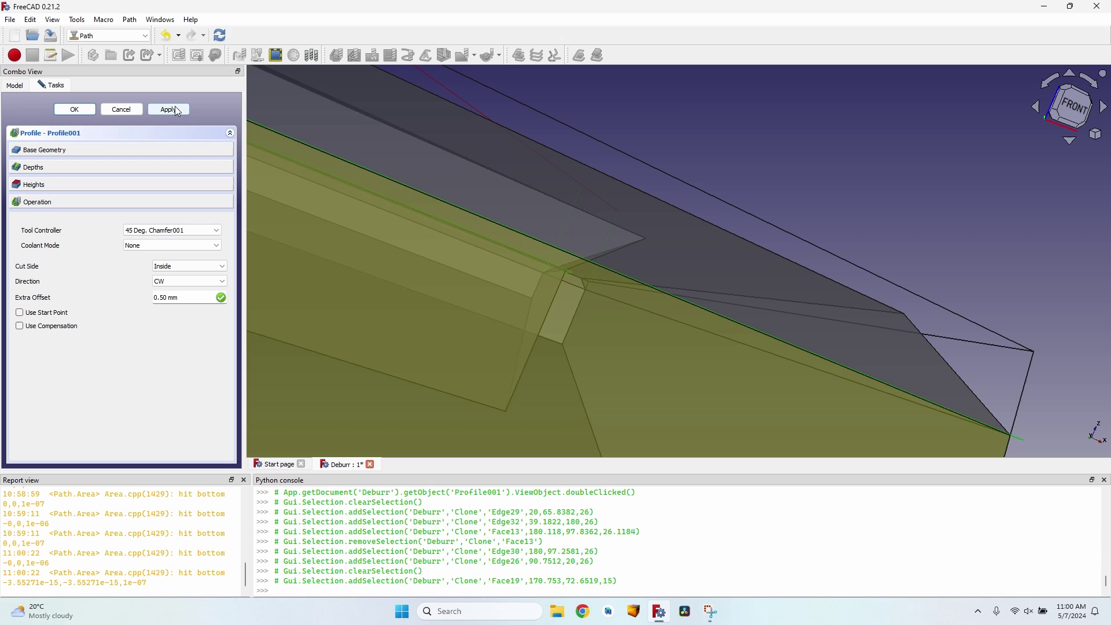
Examine the inside profile path around the pocket together with the outer path, and accept the copied operation
{"action": "middle_click_drag", "start_coordinate": [343, 144], "coordinate": [470, 200]}
{"action": "scroll", "coordinate": [471, 199], "scroll_direction": "down", "scroll_amount": 3}
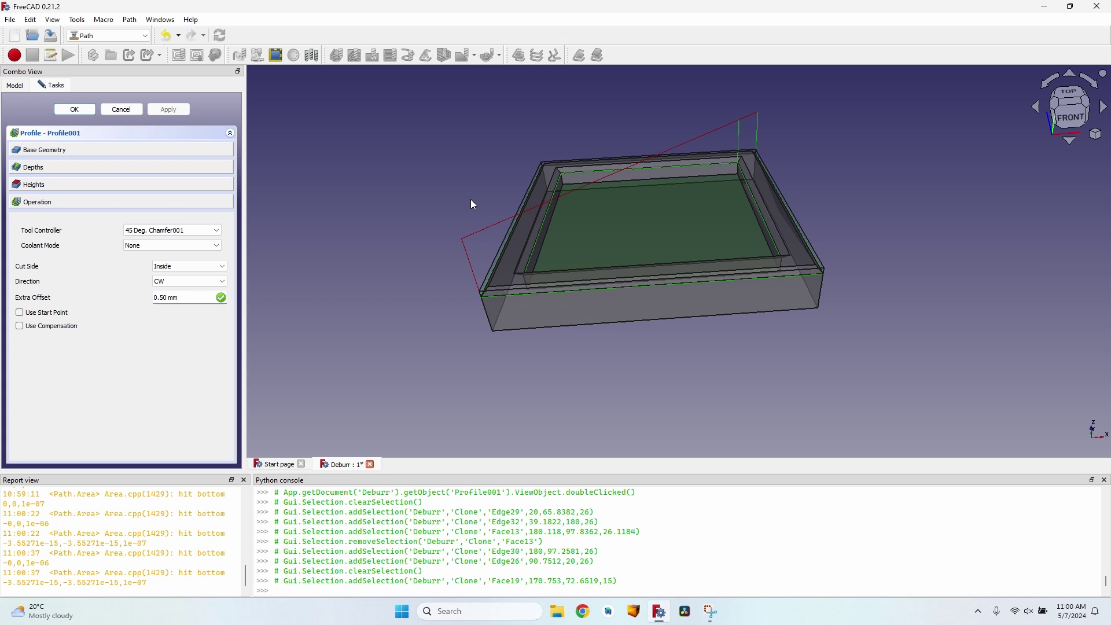
{"action": "scroll", "coordinate": [503, 200], "scroll_direction": "up", "scroll_amount": 2}
{"action": "middle_click_drag", "start_coordinate": [504, 199], "coordinate": [524, 172]}
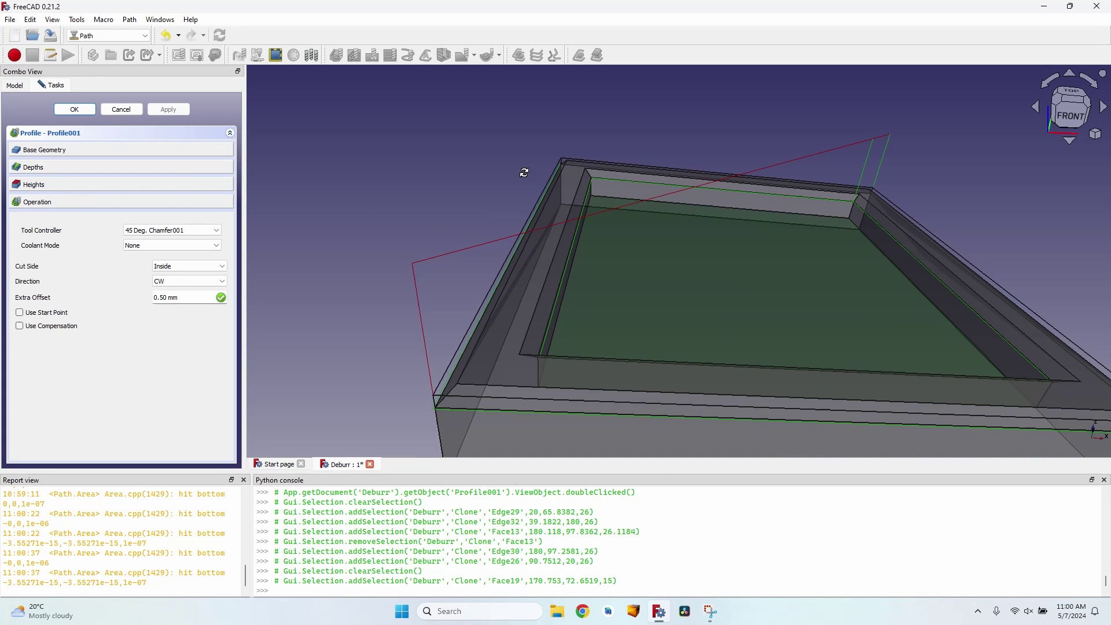
{"action": "scroll", "coordinate": [418, 303], "scroll_direction": "down", "scroll_amount": 2}
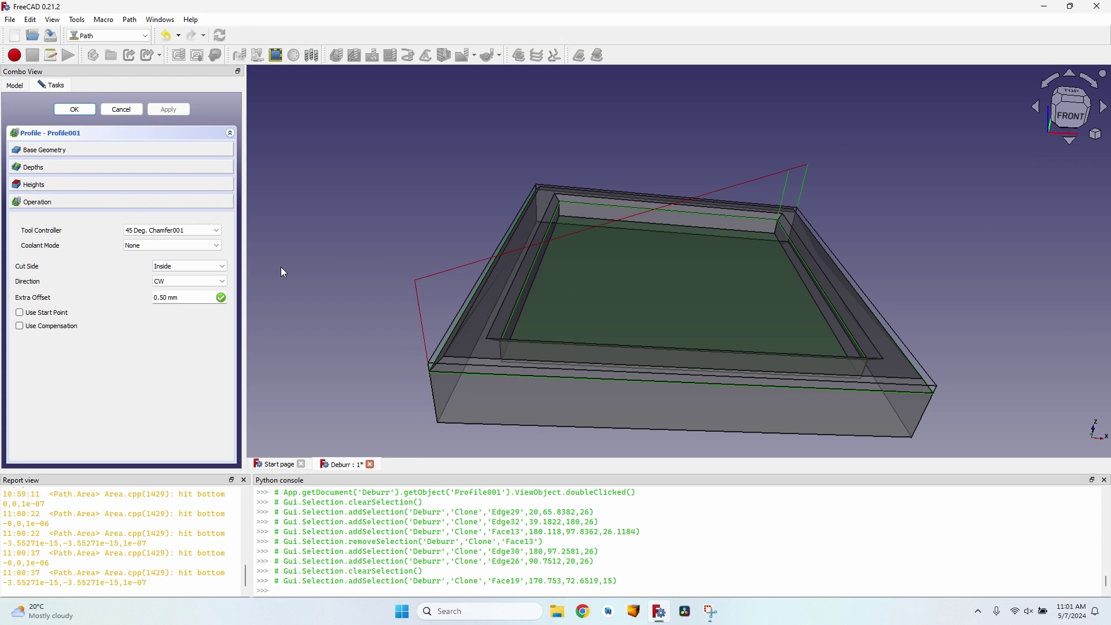
{"action": "scroll", "coordinate": [403, 323], "scroll_direction": "up", "scroll_amount": 2}
{"action": "middle_click_drag", "start_coordinate": [403, 323], "coordinate": [488, 289]}
{"action": "scroll", "coordinate": [452, 339], "scroll_direction": "down", "scroll_amount": 3}
{"action": "middle_click_drag", "start_coordinate": [452, 339], "coordinate": [685, 388]}
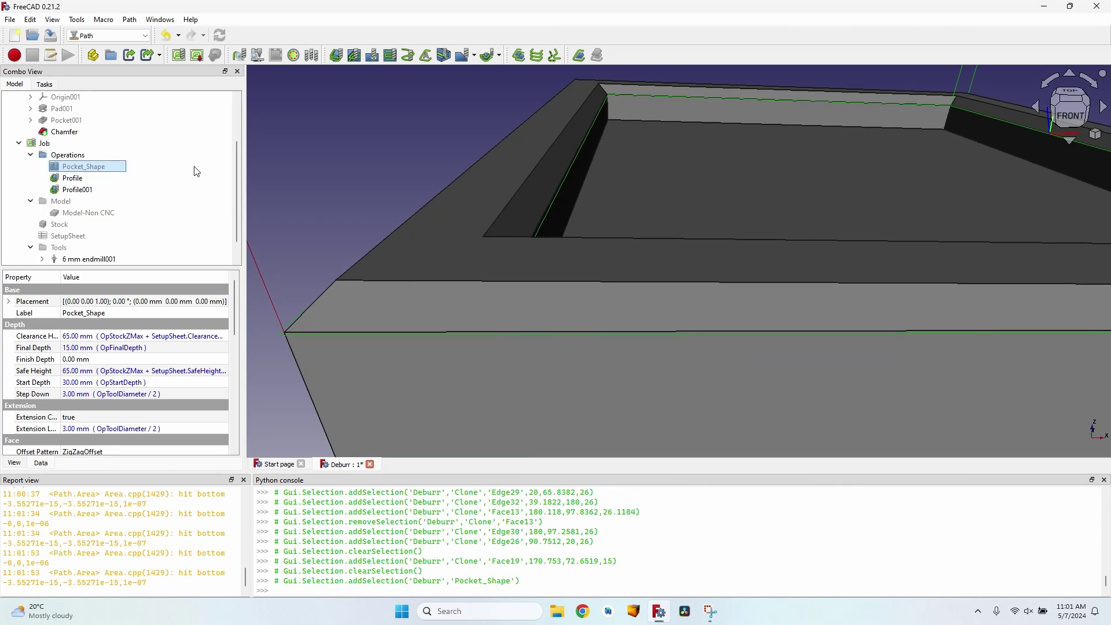
Show the Pocket_Shape toolpath together with the two profile paths
{"action": "key", "text": "space"}
{"action": "left_click", "coordinate": [326, 164]}
{"action": "scroll", "coordinate": [345, 150], "scroll_direction": "down", "scroll_amount": 4}
{"action": "middle_click_drag", "start_coordinate": [584, 200], "coordinate": [333, 149]}
{"action": "scroll", "coordinate": [332, 148], "scroll_direction": "up", "scroll_amount": 3}
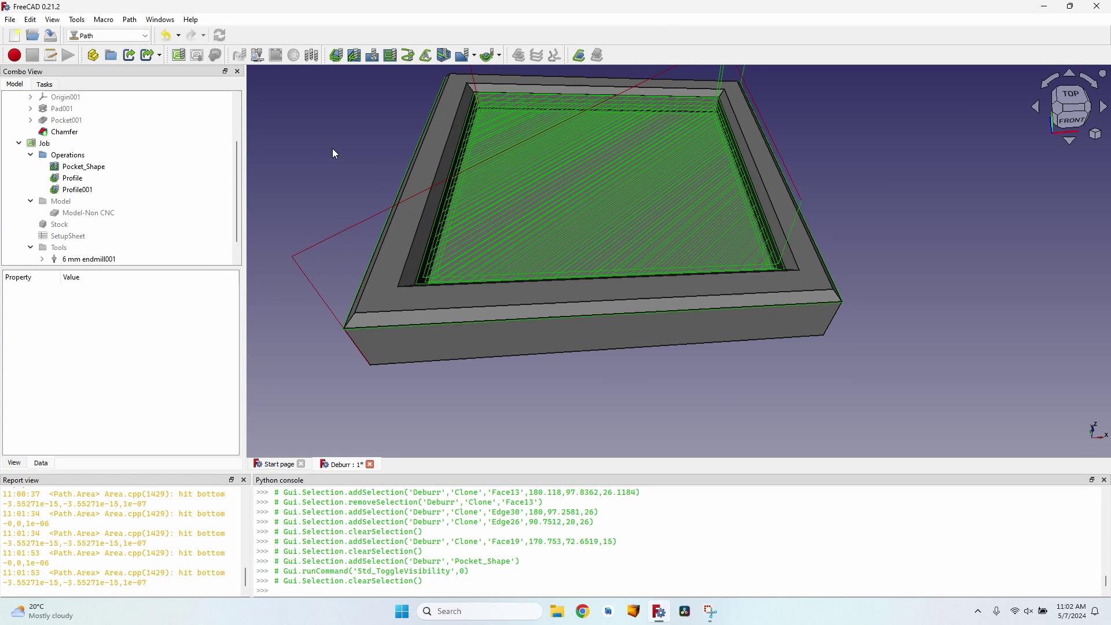
Set the Pocket_Shape operation's pattern to Offset, recalculate the path and accept the operation
{"action": "double_click", "coordinate": [81, 167]}
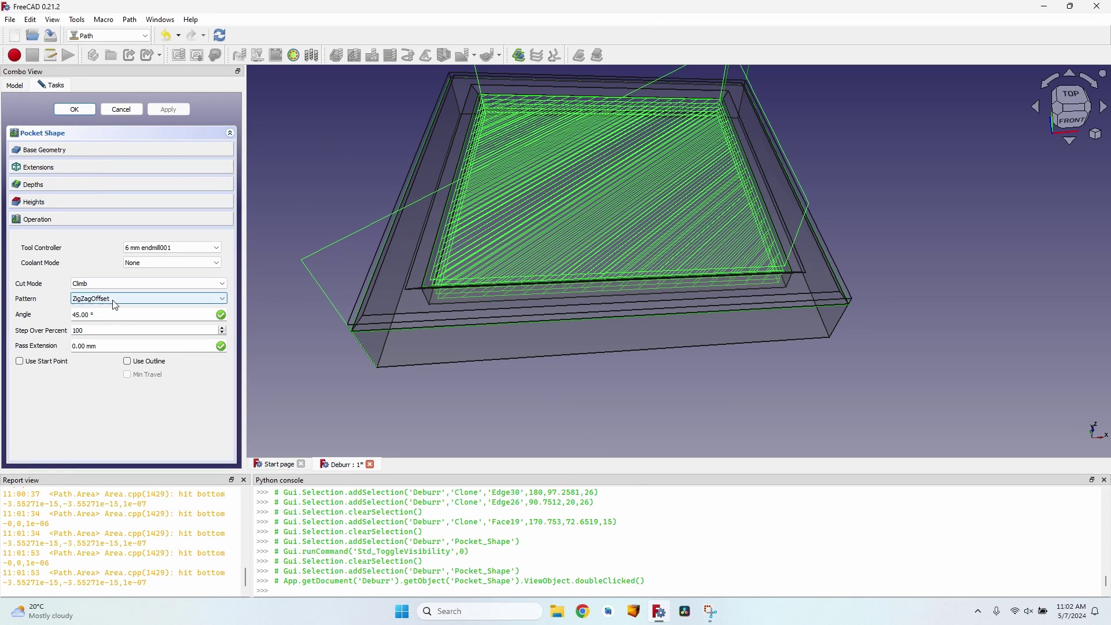
{"action": "left_click", "coordinate": [145, 299]}
{"action": "left_click", "coordinate": [93, 313]}
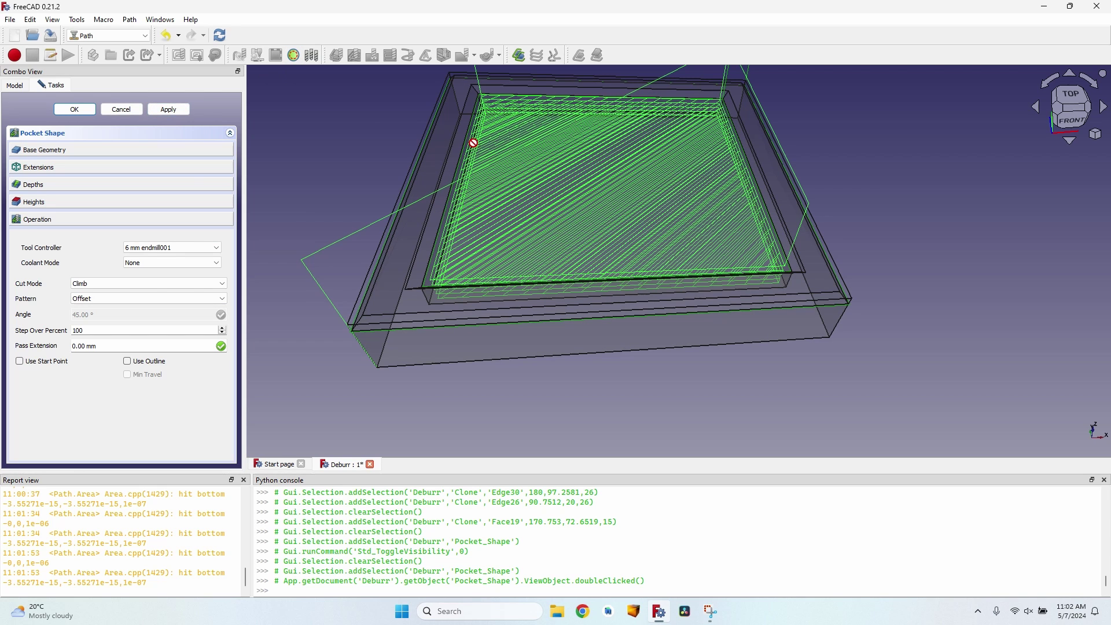
{"action": "left_click", "coordinate": [169, 111]}
{"action": "left_click", "coordinate": [61, 110]}
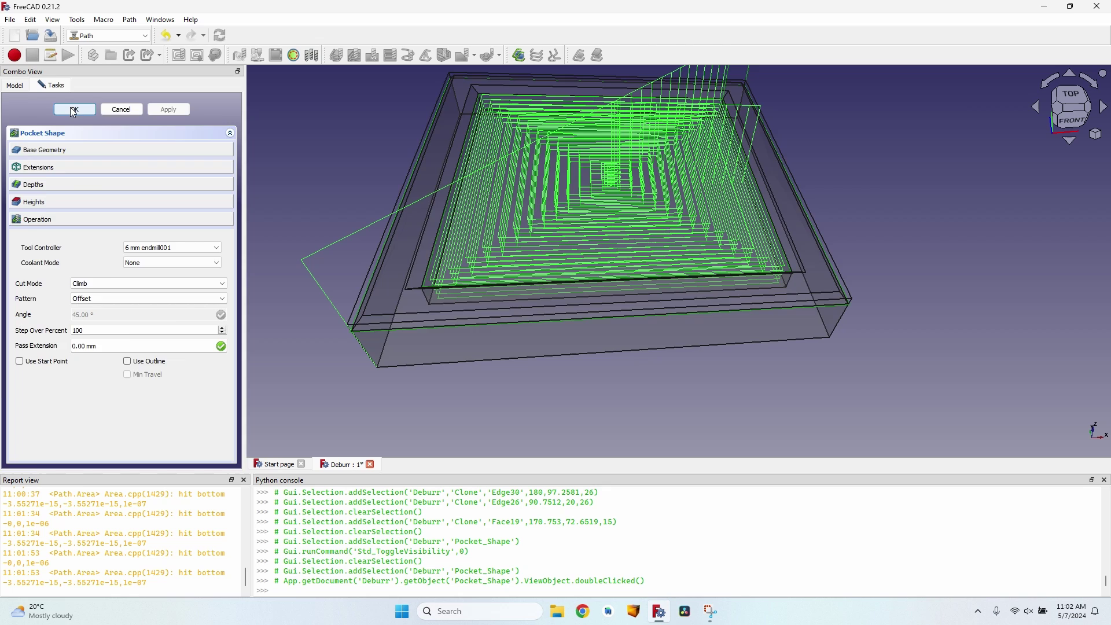
Set Pocket_Shape's Keep Tool Down property to true and select the Job
{"action": "scroll", "coordinate": [31, 383], "scroll_direction": "down", "scroll_amount": 5}
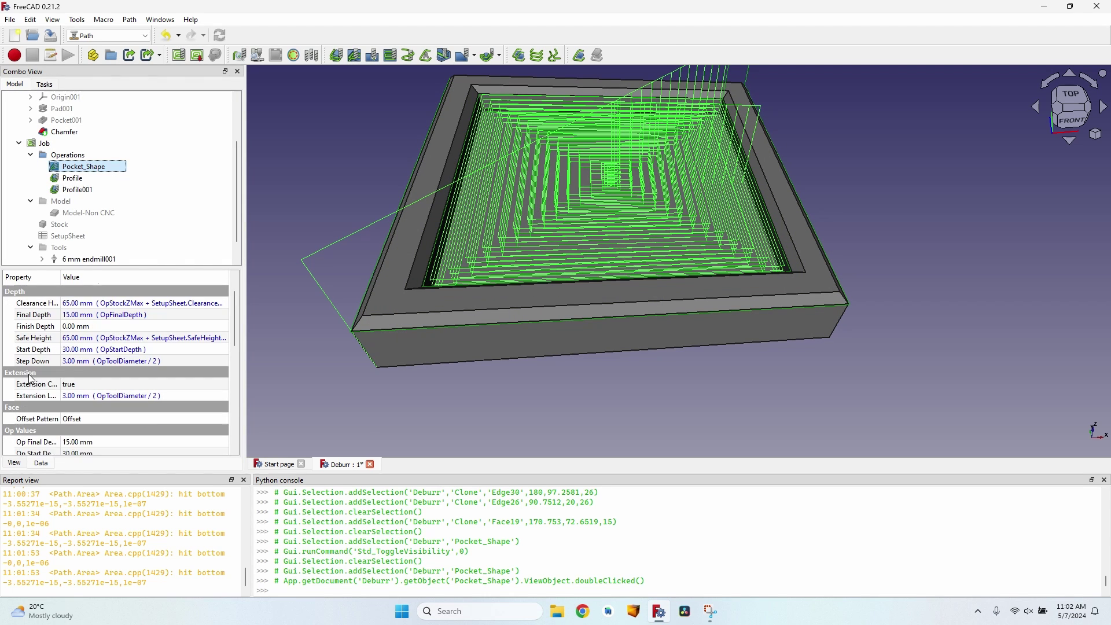
{"action": "scroll", "coordinate": [31, 371], "scroll_direction": "down", "scroll_amount": 3}
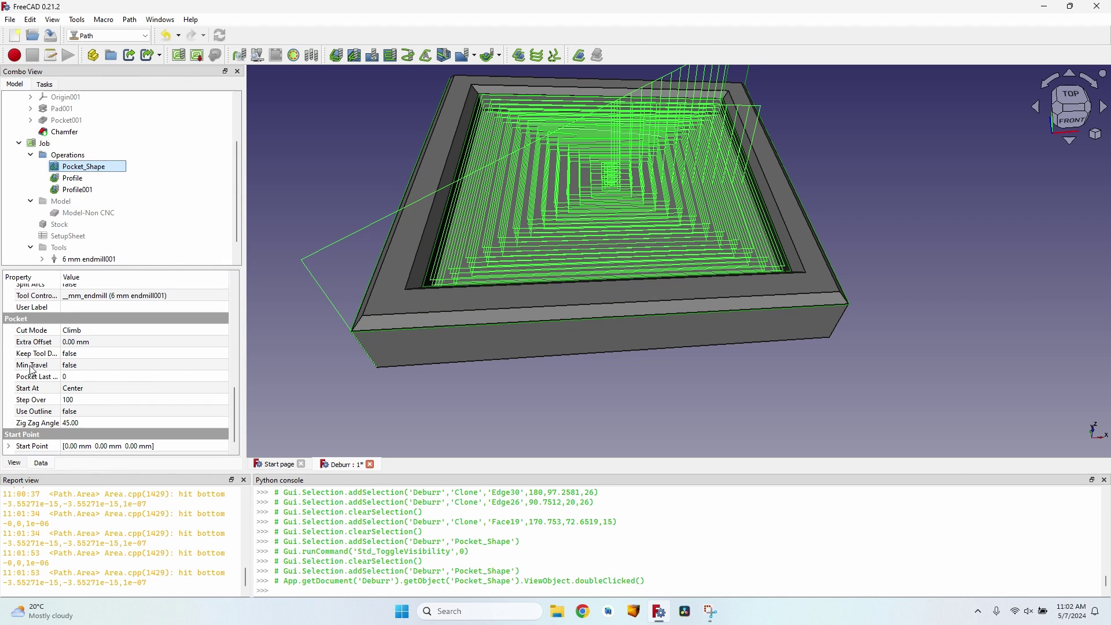
{"action": "left_click", "coordinate": [88, 357]}
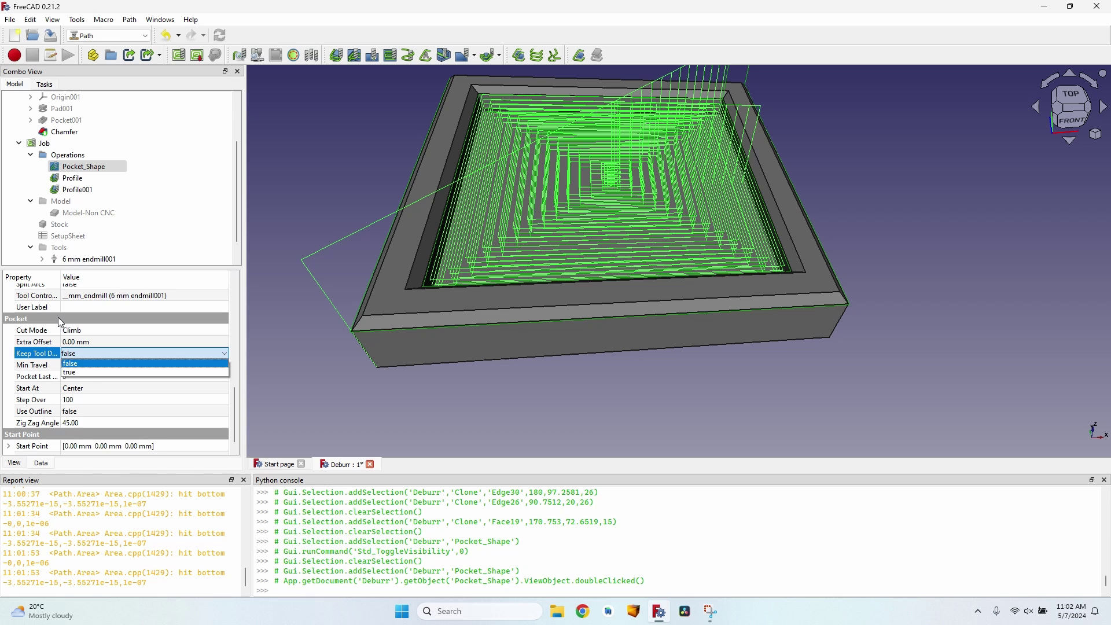
{"action": "left_click", "coordinate": [72, 372]}
{"action": "left_click", "coordinate": [69, 178]}
{"action": "left_click", "coordinate": [664, 137]}
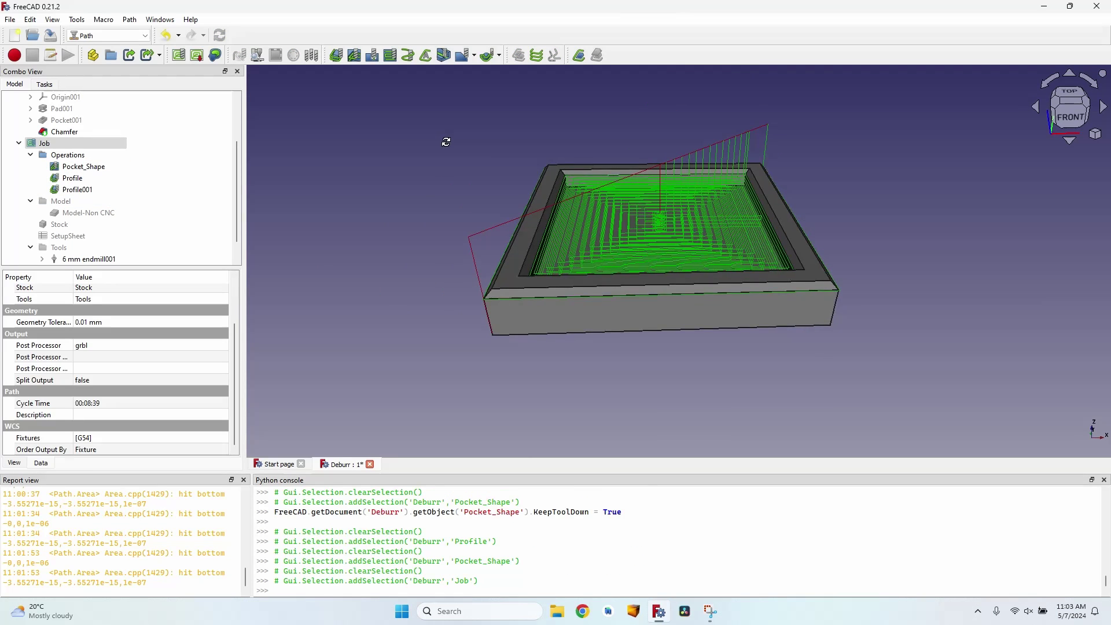
Simulate the Job with the Pocket_Shape, Profile and Profile001 operations and keep the resulting cut material
{"action": "middle_click_drag", "start_coordinate": [447, 141], "coordinate": [463, 169]}
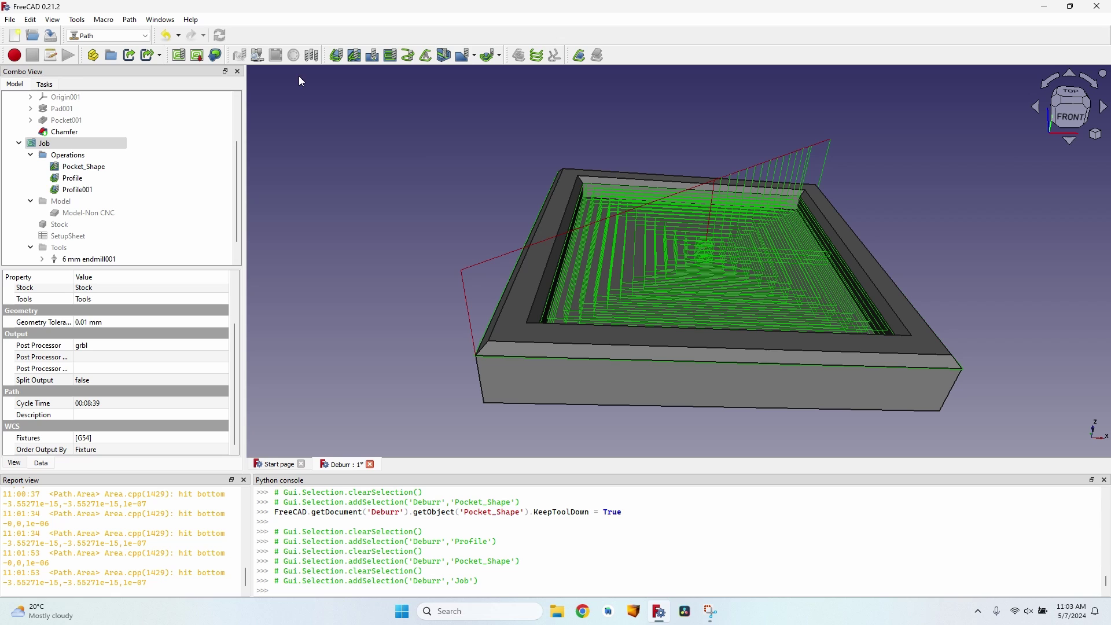
{"action": "left_click", "coordinate": [258, 55]}
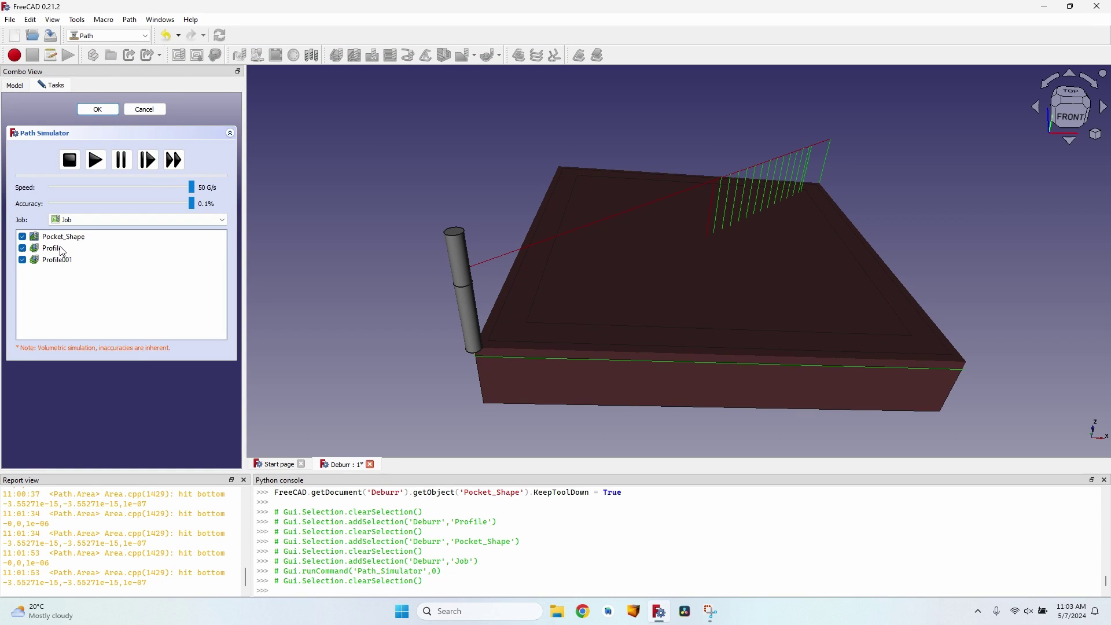
{"action": "left_click", "coordinate": [96, 161]}
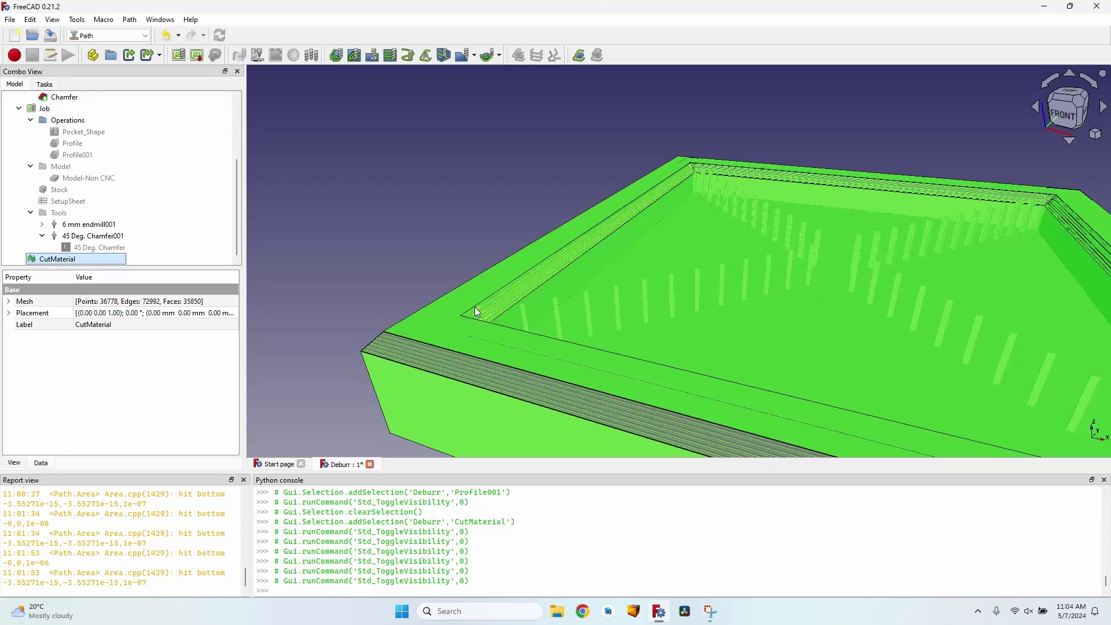
Inspect the chamfered edges of the simulated CutMaterial and hide it to show the tray body
{"action": "left_click", "coordinate": [408, 255]}
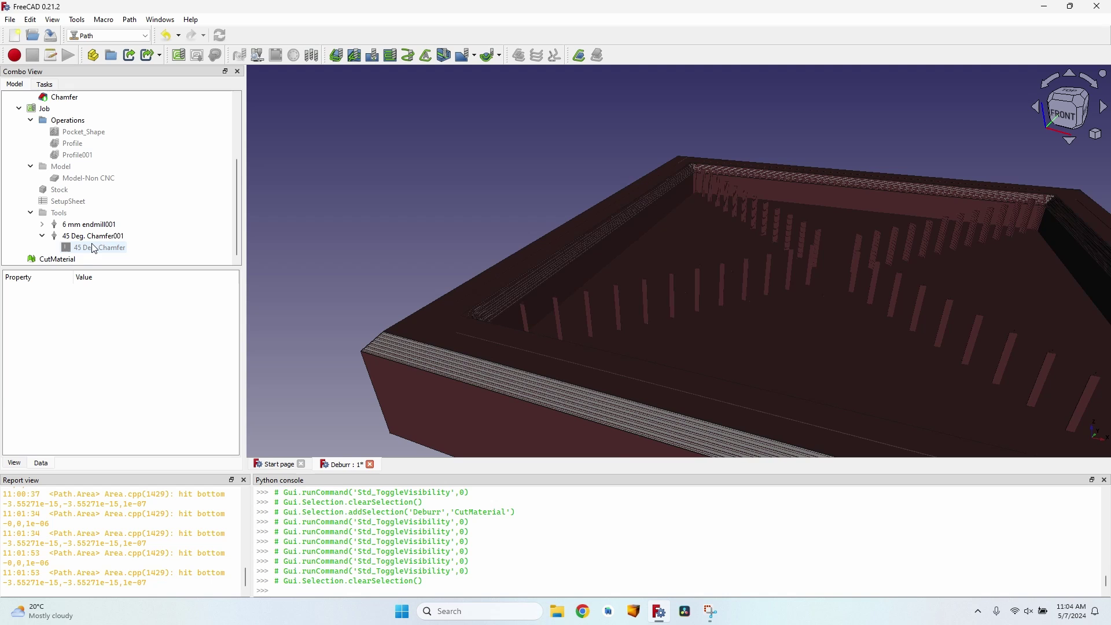
{"action": "scroll", "coordinate": [367, 185], "scroll_direction": "down", "scroll_amount": 5}
{"action": "middle_click_drag", "start_coordinate": [731, 342], "coordinate": [785, 376]}
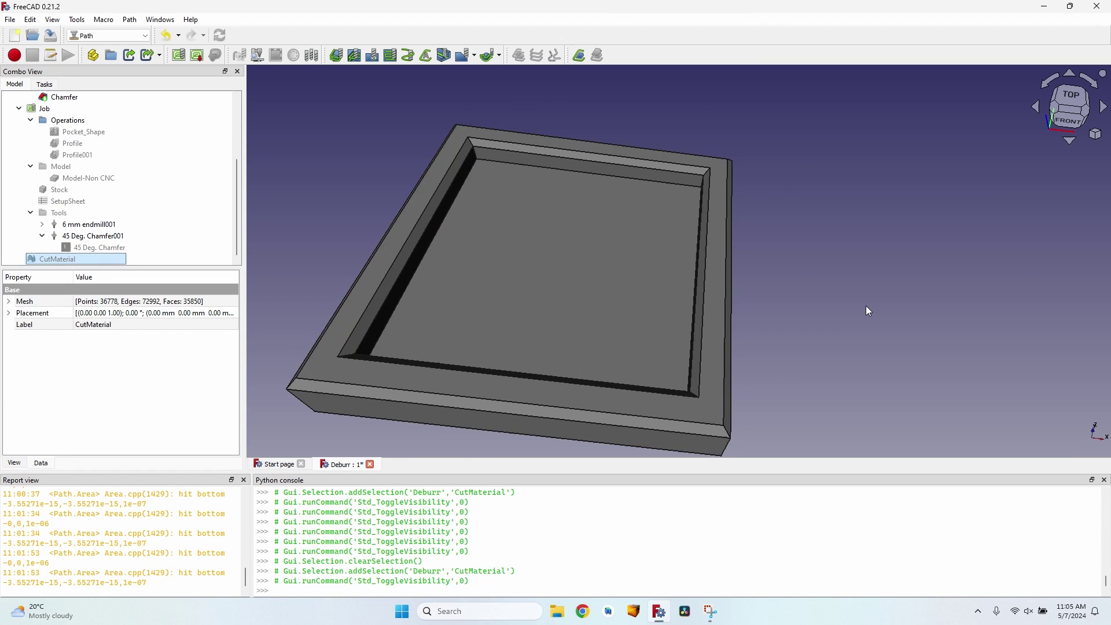
Examine the outer and inner chamfers of the Non CNC tray body from several angles
{"action": "scroll", "coordinate": [866, 306], "scroll_direction": "down", "scroll_amount": 3}
{"action": "scroll", "coordinate": [844, 332], "scroll_direction": "up", "scroll_amount": 4}
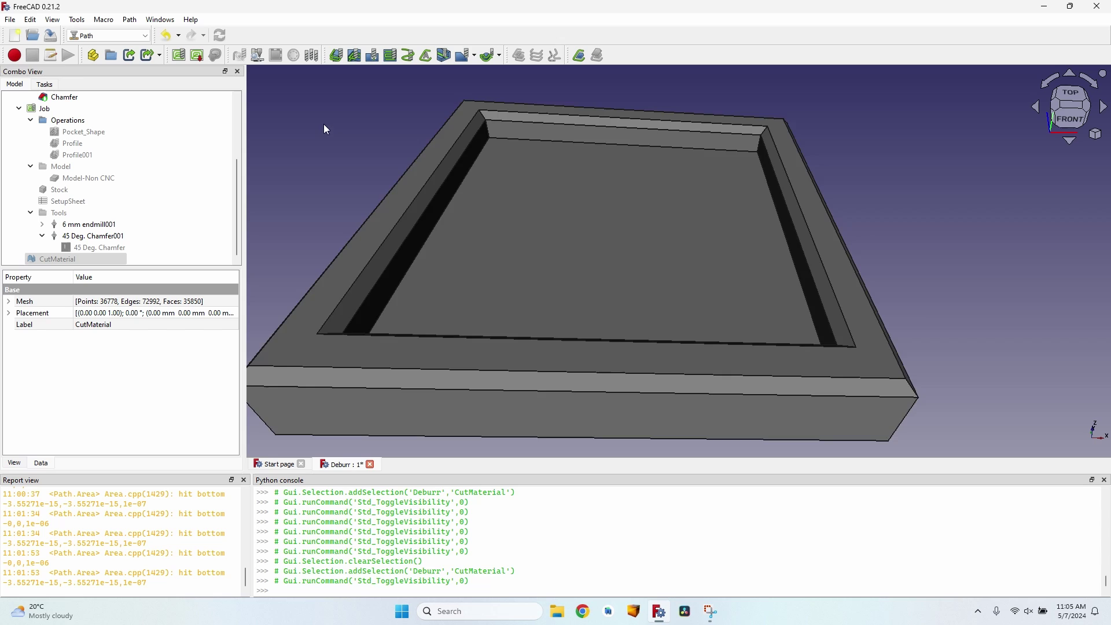
{"action": "scroll", "coordinate": [324, 128], "scroll_direction": "down", "scroll_amount": 5}
{"action": "middle_click_drag", "start_coordinate": [261, 223], "coordinate": [422, 283]}
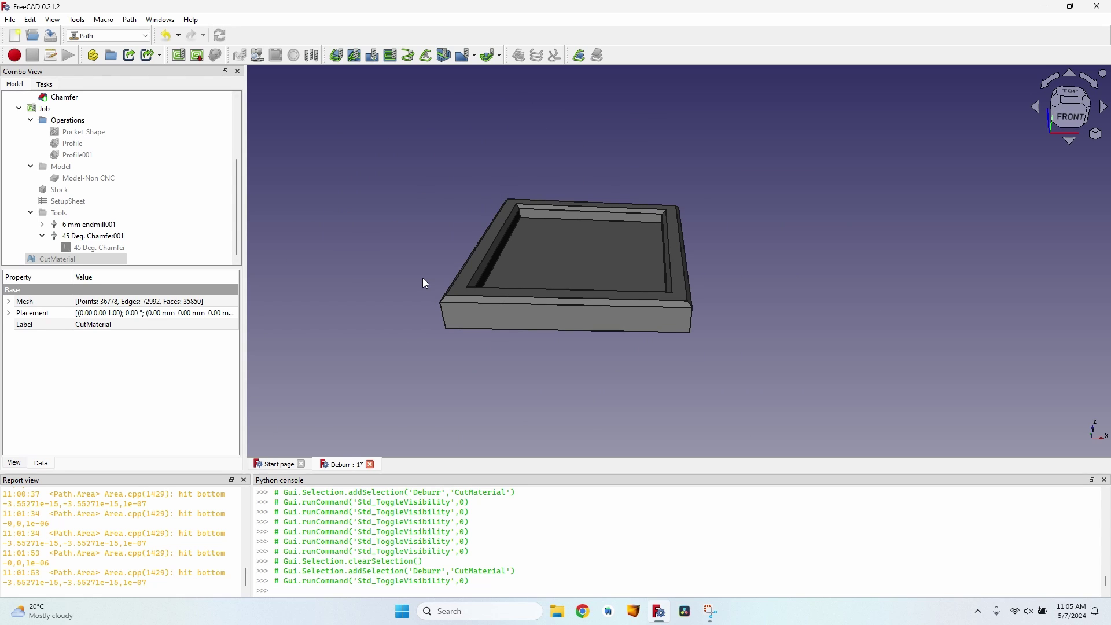
{"action": "scroll", "coordinate": [435, 284], "scroll_direction": "up", "scroll_amount": 3}
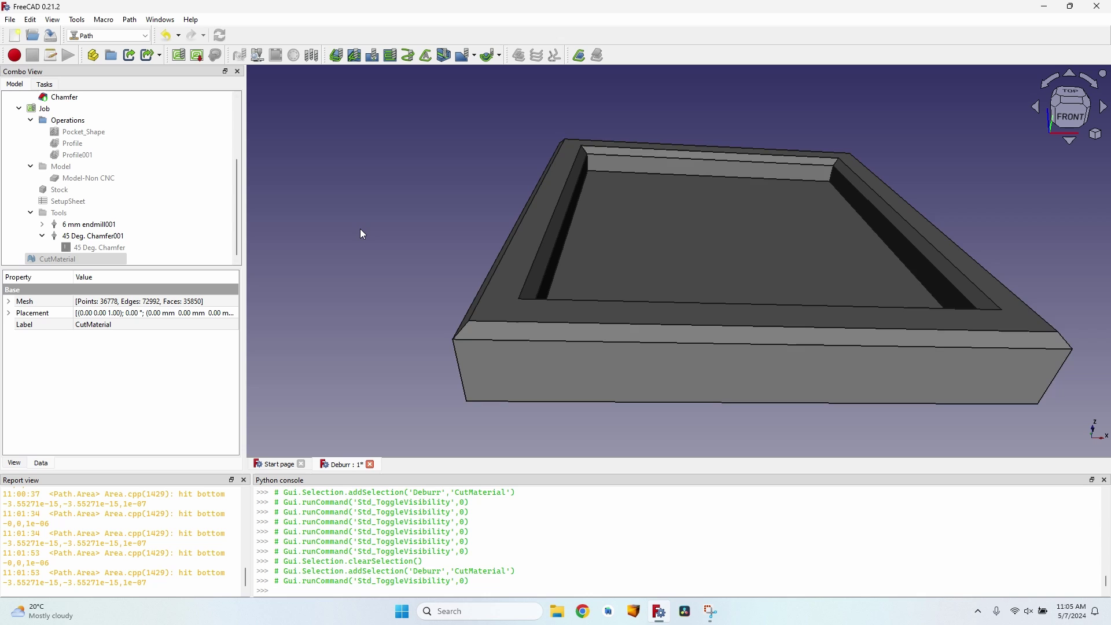
{"action": "scroll", "coordinate": [360, 228], "scroll_direction": "down", "scroll_amount": 3}
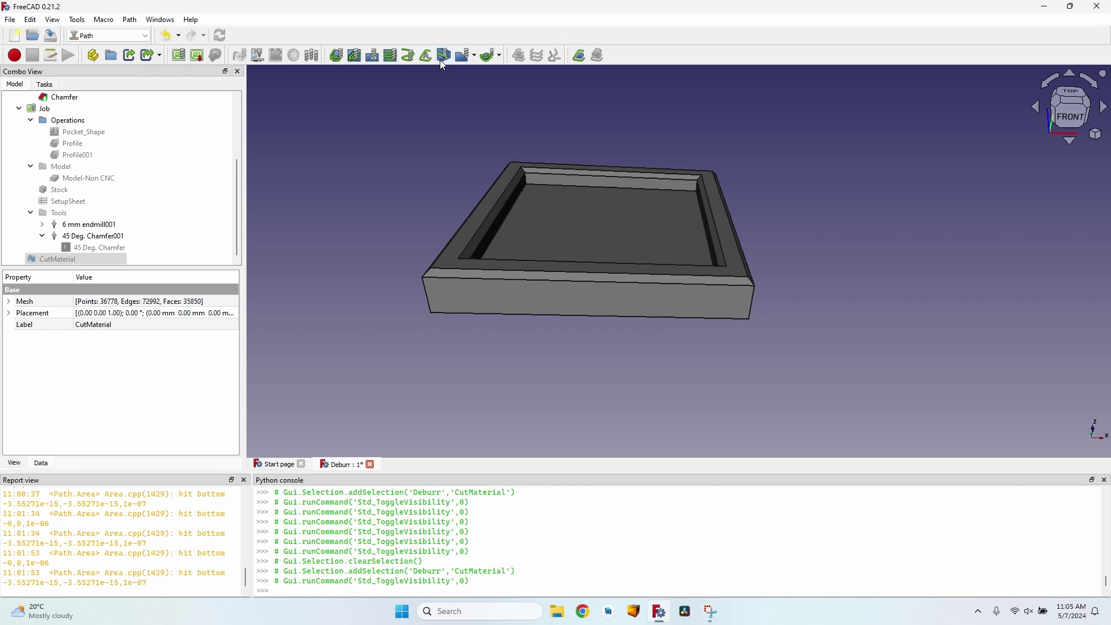
{"action": "scroll", "coordinate": [406, 228], "scroll_direction": "up", "scroll_amount": 2}
{"action": "scroll", "coordinate": [470, 221], "scroll_direction": "up", "scroll_amount": 3}
{"action": "mouse_move", "coordinate": [470, 220]}
{"action": "middle_mouse_down"}
{"action": "mouse_move", "coordinate": [457, 199]}
{"action": "mouse_move", "coordinate": [489, 207]}
{"action": "mouse_move", "coordinate": [459, 189]}
{"action": "mouse_move", "coordinate": [450, 218]}
{"action": "middle_mouse_up"}
{"action": "scroll", "coordinate": [368, 168], "scroll_direction": "down", "scroll_amount": 3}
{"action": "scroll", "coordinate": [368, 168], "scroll_direction": "up", "scroll_amount": 2}
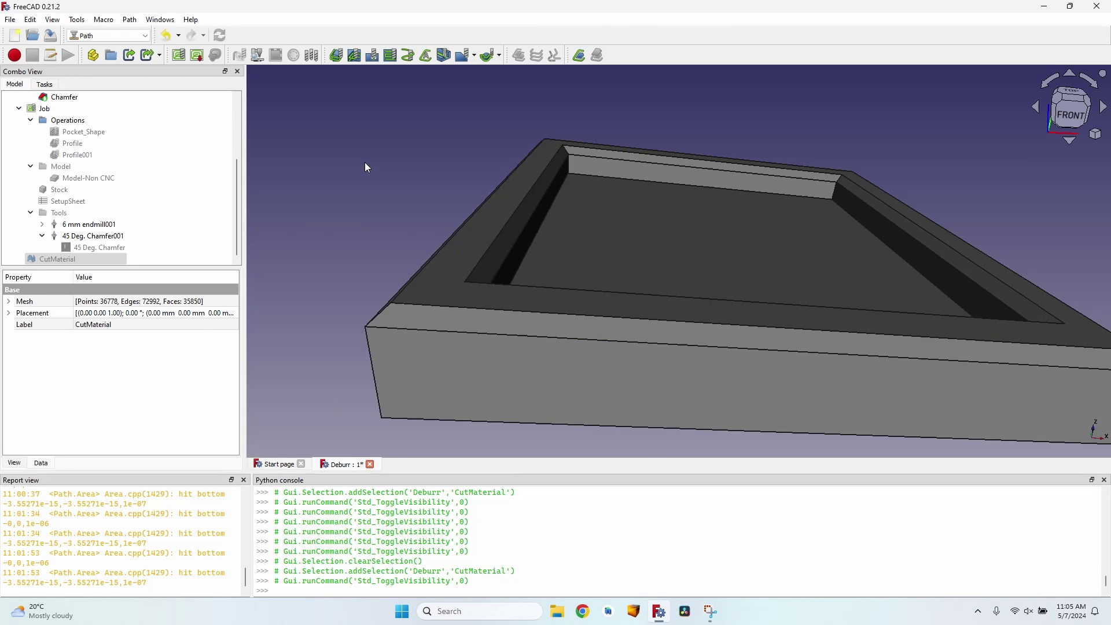
Show the Profile001 and Profile toolpaths and open the Profile operation for editing
{"action": "left_click", "coordinate": [81, 133]}
{"action": "left_click", "coordinate": [92, 155]}
{"action": "key", "text": "space"}
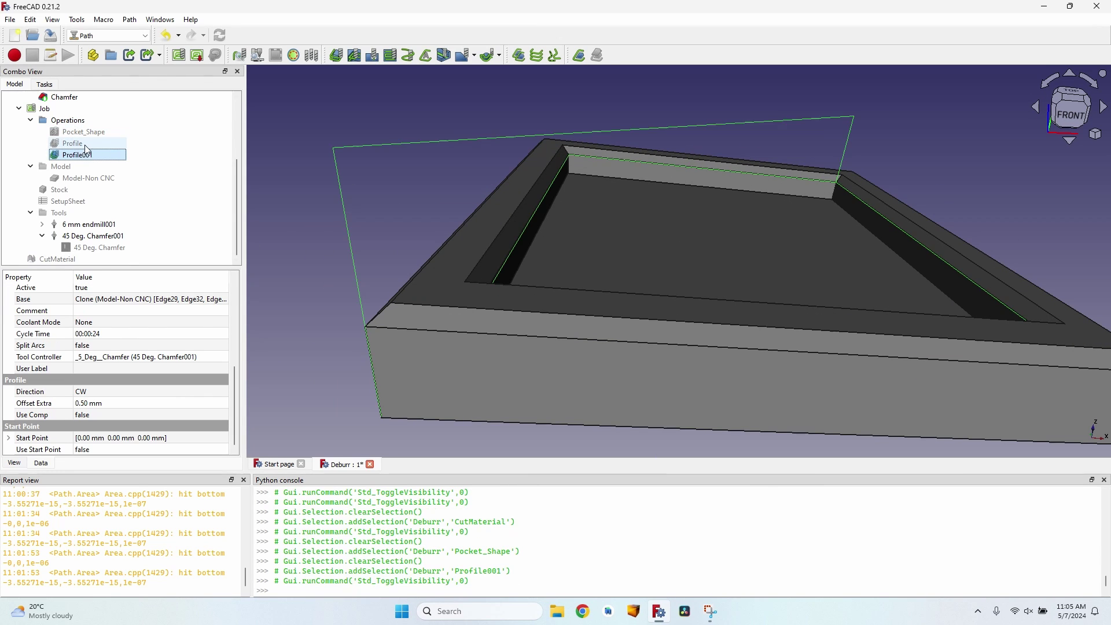
{"action": "left_click", "coordinate": [72, 144]}
{"action": "key", "text": "space"}
{"action": "double_click", "coordinate": [73, 143]}
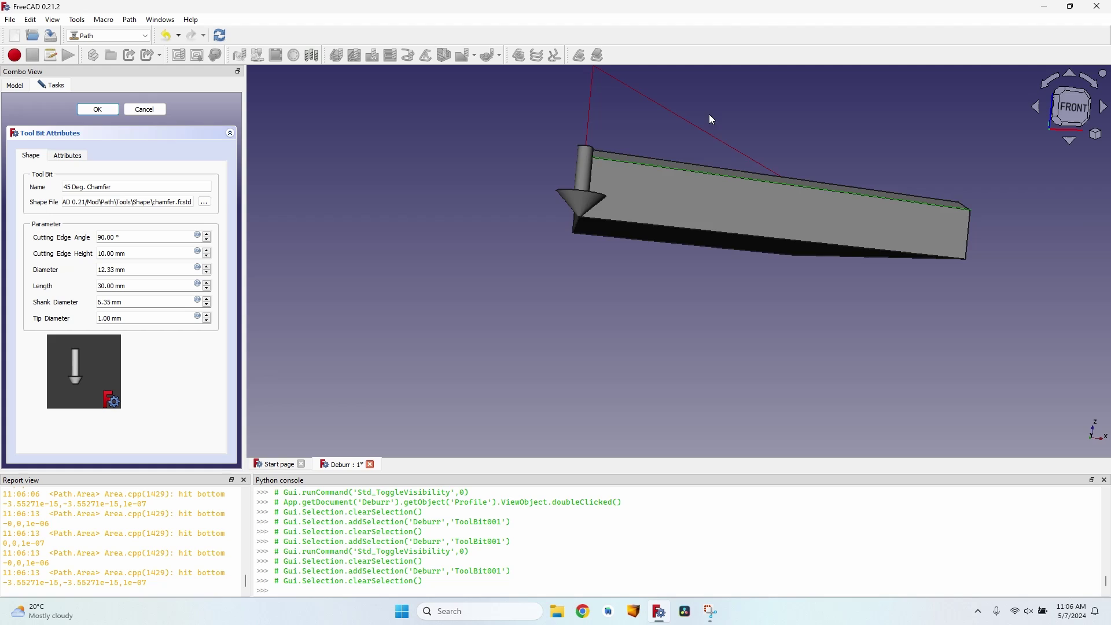
Compare the 45 Deg. Chamfer bit's shape with the tray's chamfered edges and the two profile paths
{"action": "middle_click_drag", "start_coordinate": [709, 114], "coordinate": [458, 261]}
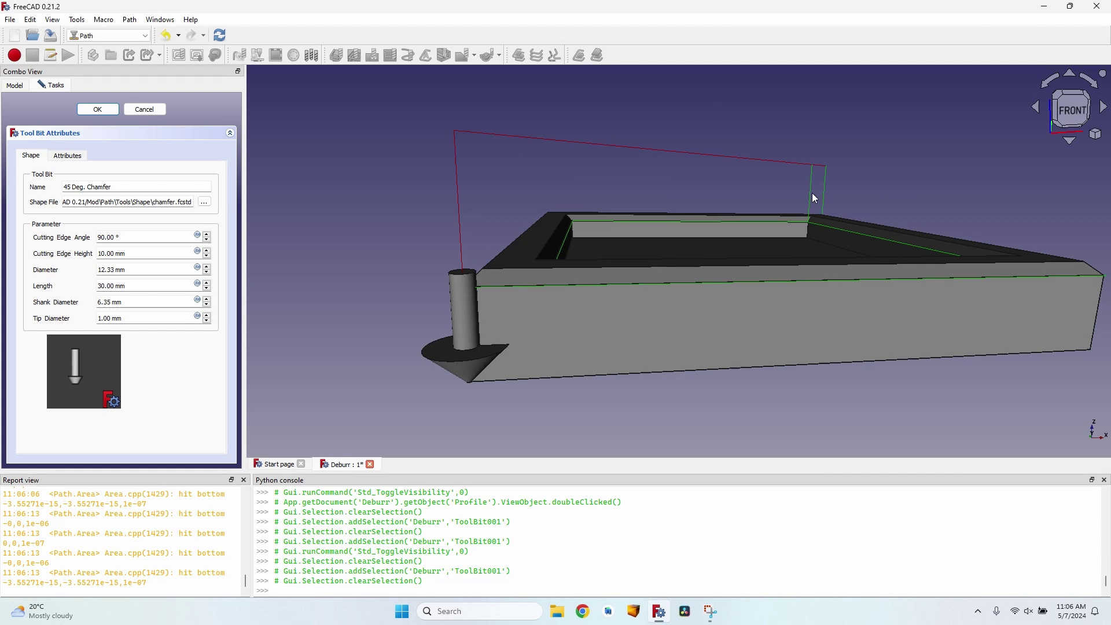
{"action": "scroll", "coordinate": [867, 211], "scroll_direction": "down", "scroll_amount": 5}
{"action": "middle_click_drag", "start_coordinate": [851, 342], "coordinate": [793, 315]}
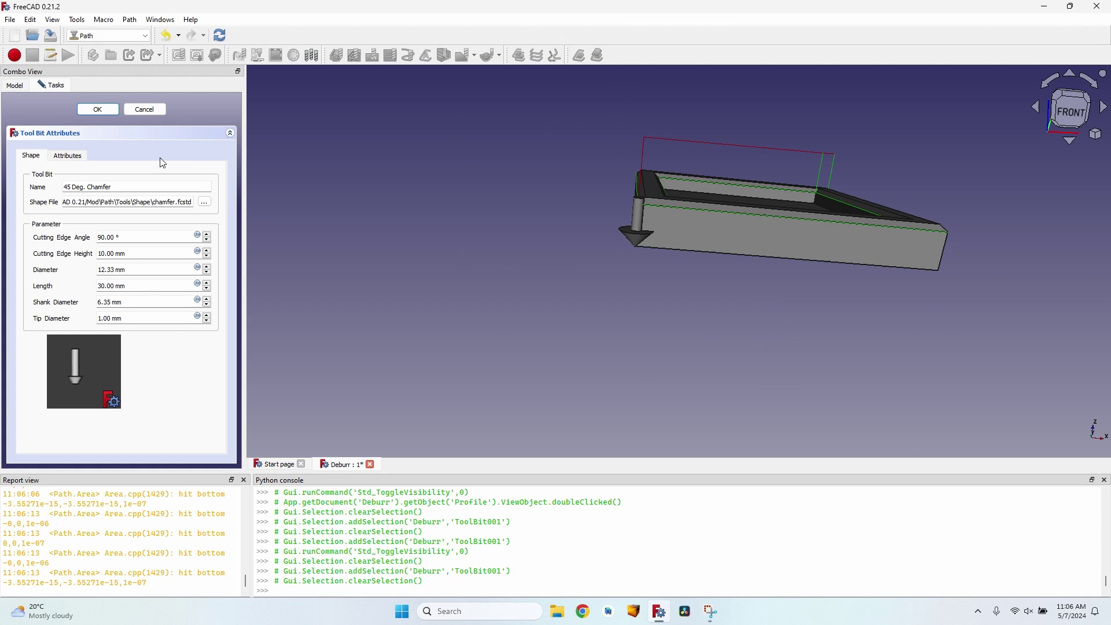